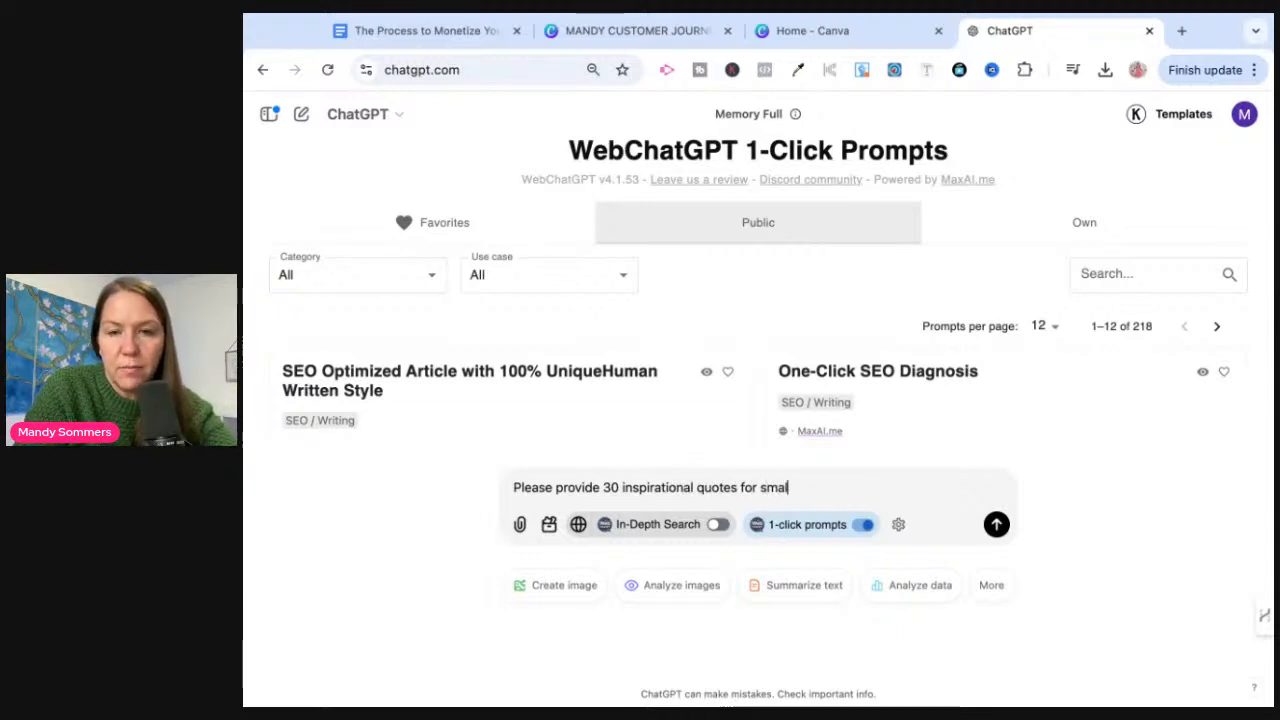
Step: Complete and submit the prompt asking for 30 inspirational quotes for small business owners to encourage them to keep going
{"action": "type", "text": "ners"}
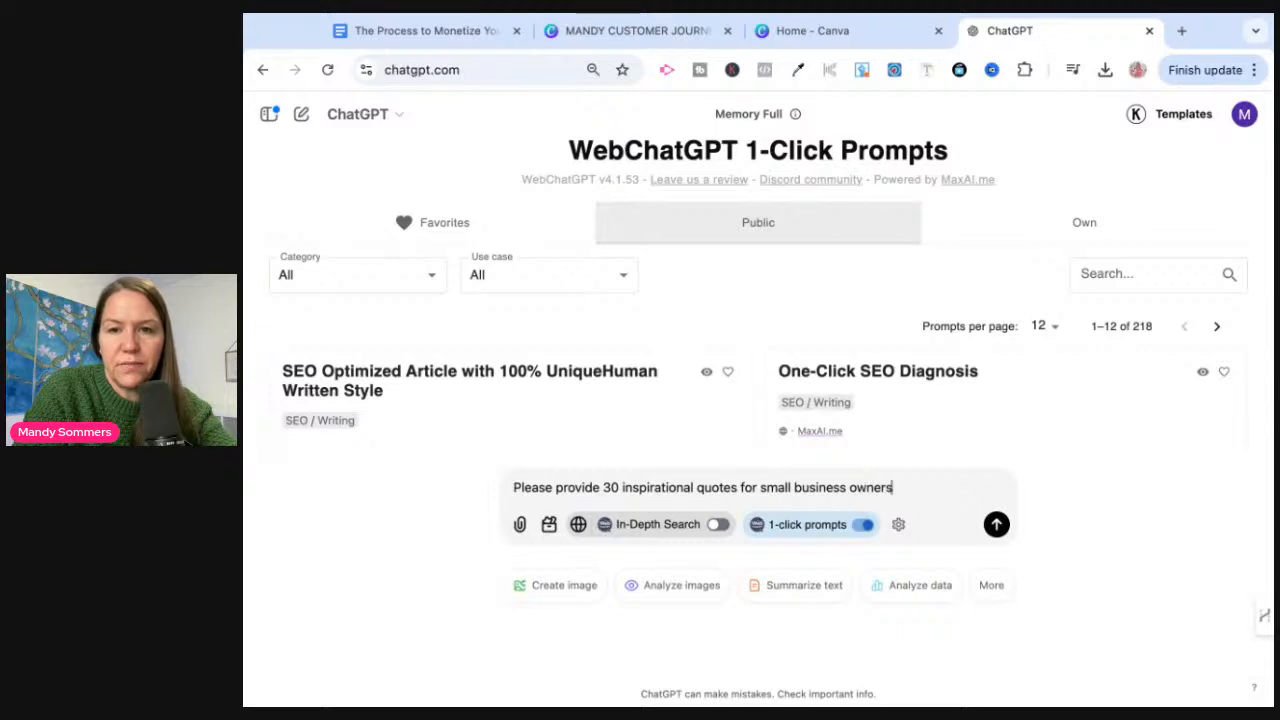
{"action": "type", "text": " to encourage them to keep going."}
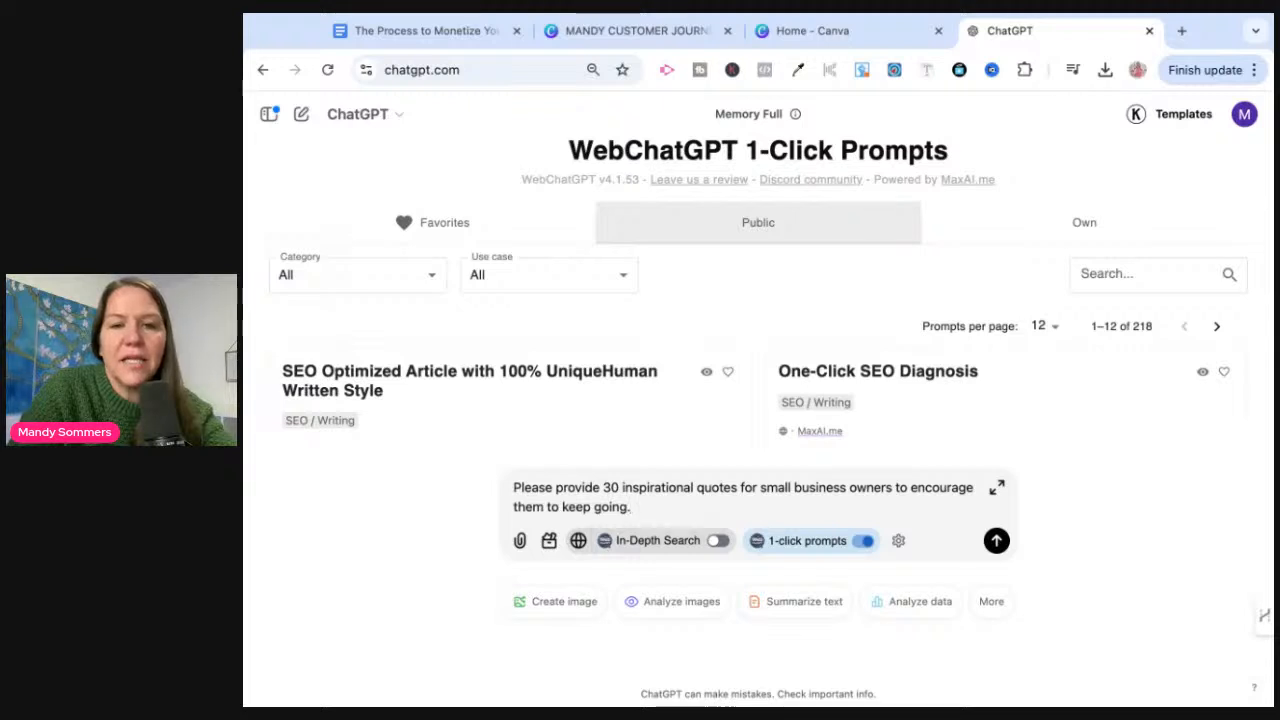
{"action": "key", "text": "Return"}
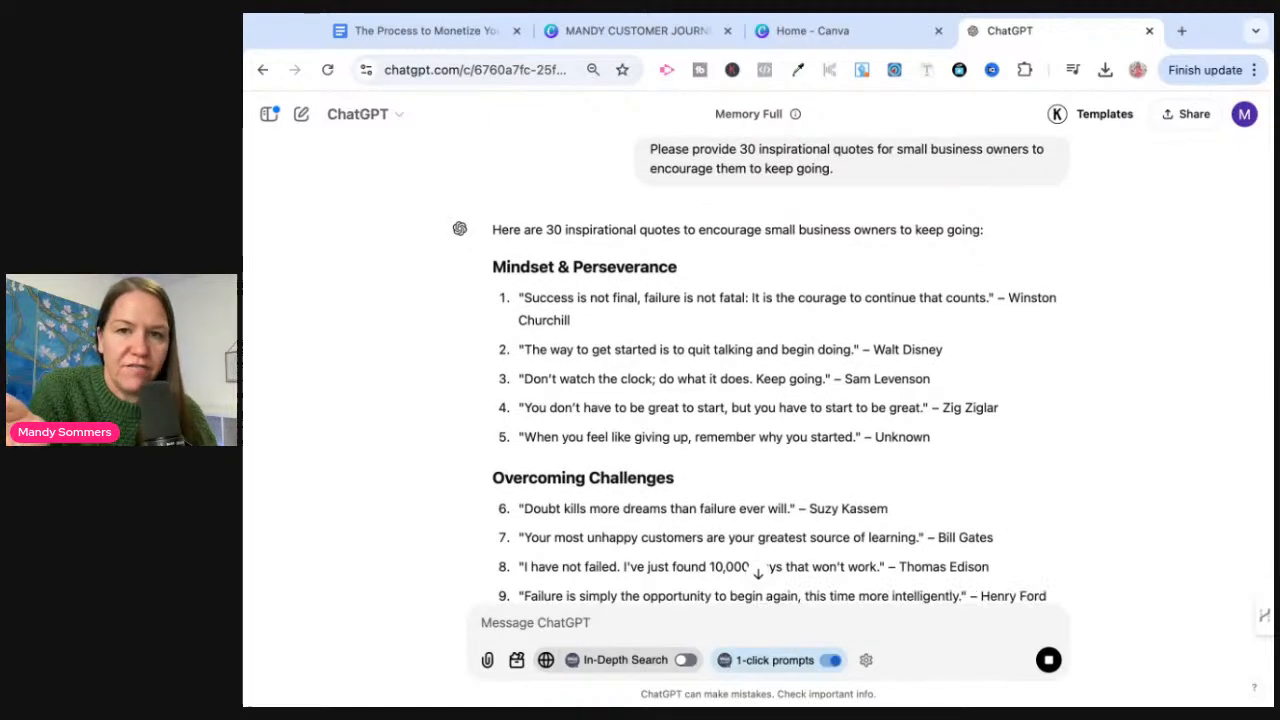
Step: Ask for the quote list to be put in a table format
{"action": "double_click", "coordinate": [1012, 298]}
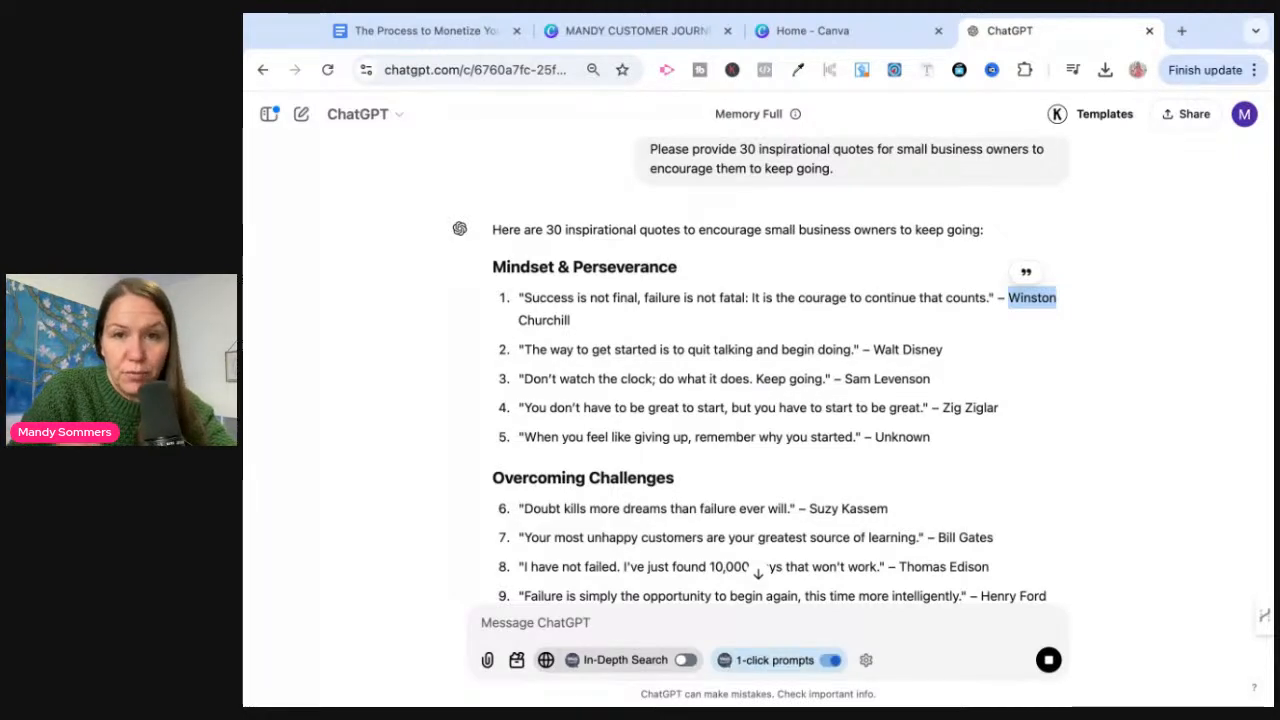
{"action": "left_click", "coordinate": [647, 621]}
{"action": "type", "text": "Please put this in a table format"}
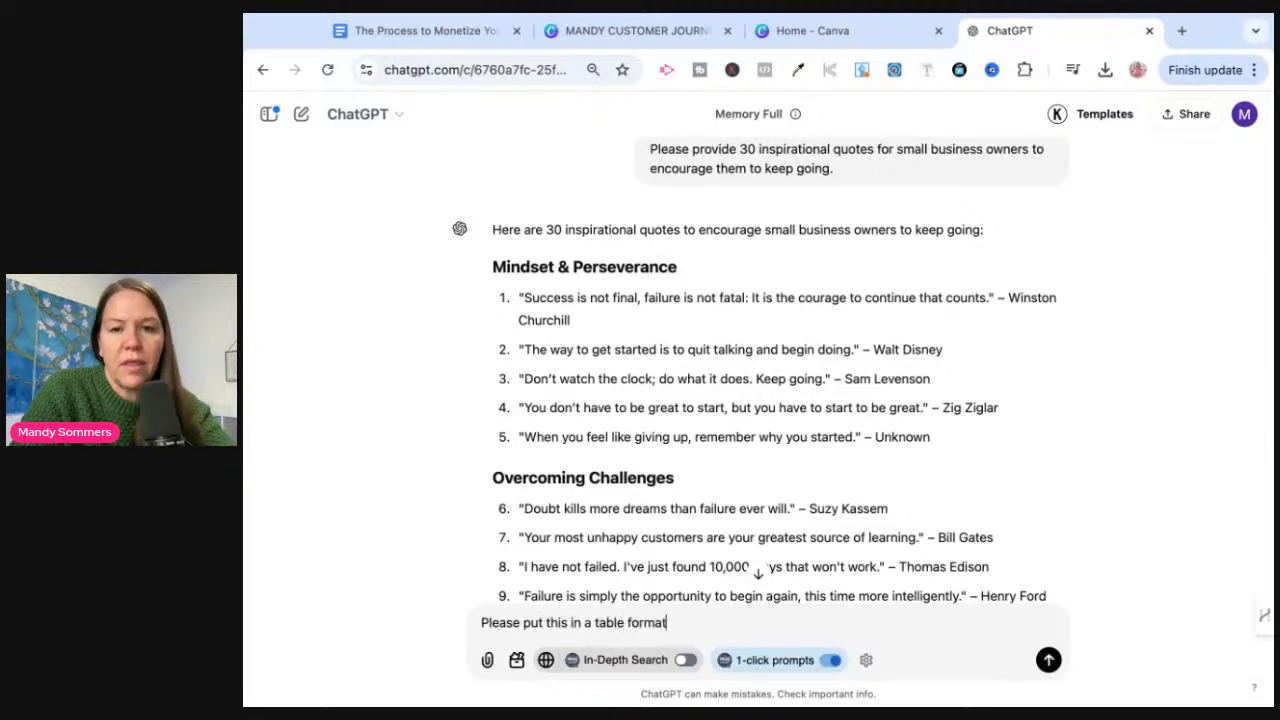
{"action": "key", "text": "Return"}
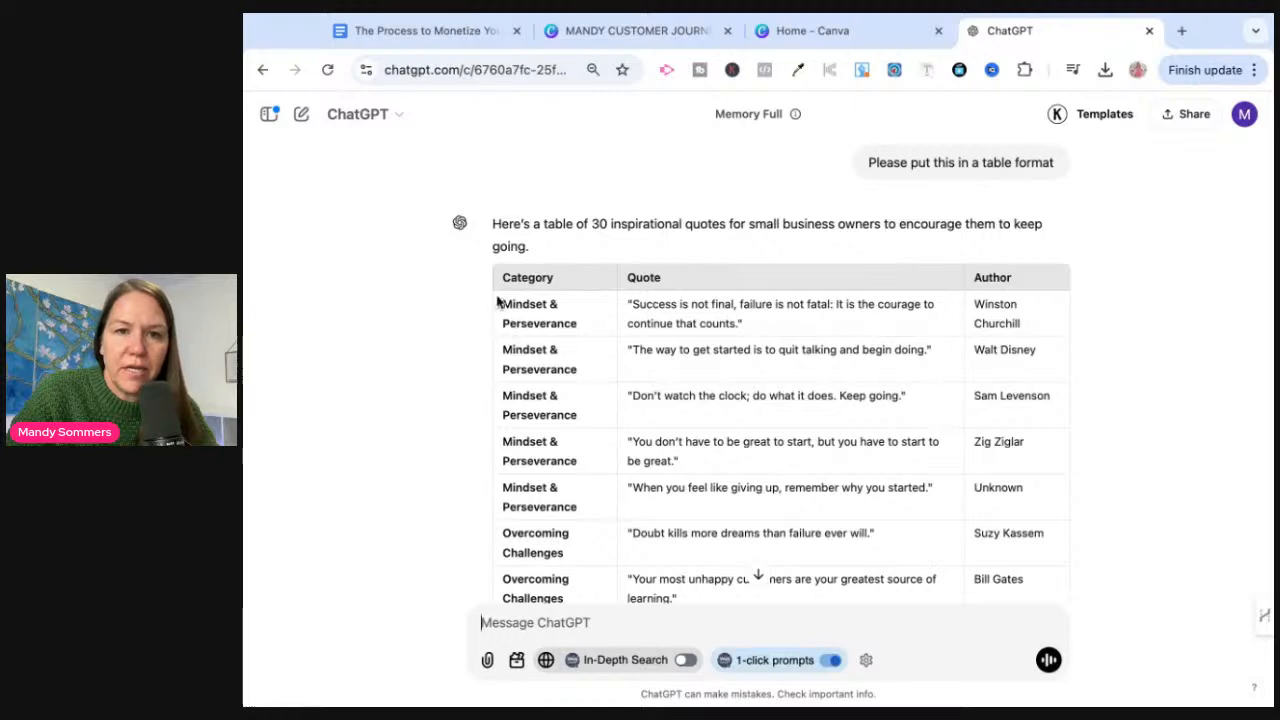
Step: Select the whole quote table, from the header row through the last author cell
{"action": "left_click_drag", "start_coordinate": [502, 283], "coordinate": [650, 450]}
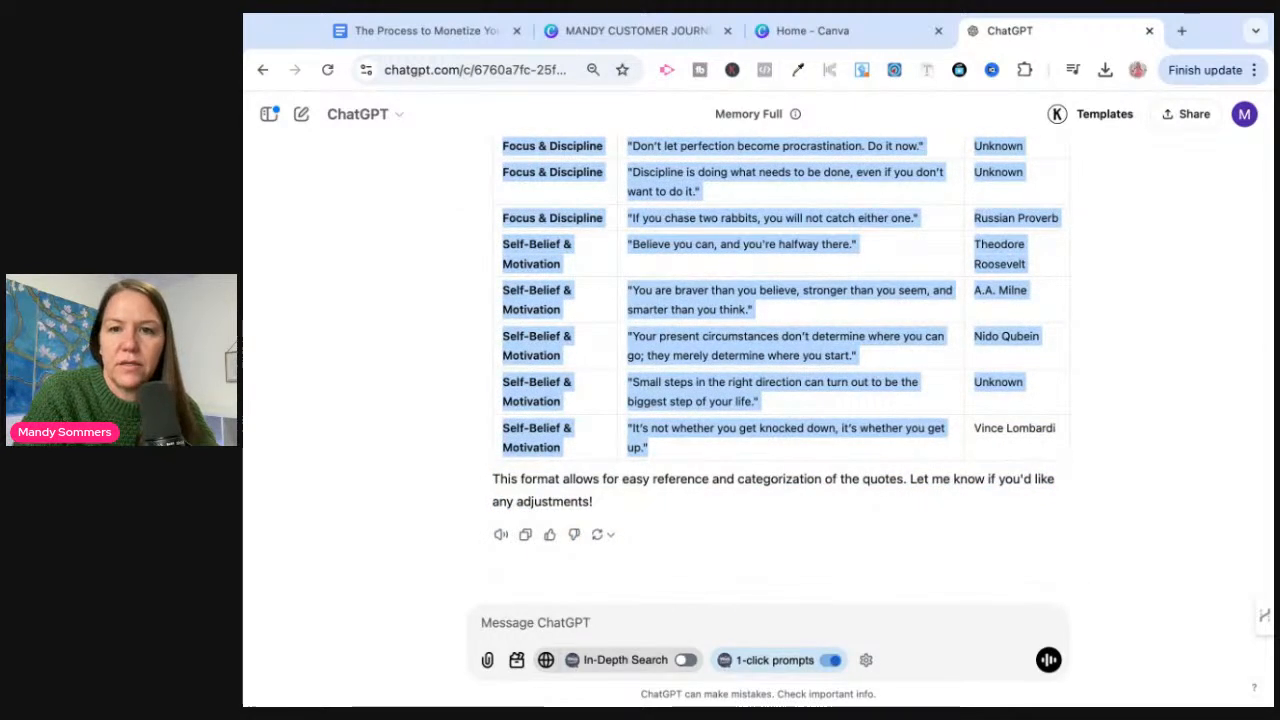
{"action": "left_click_drag", "start_coordinate": [982, 428], "coordinate": [1044, 428]}
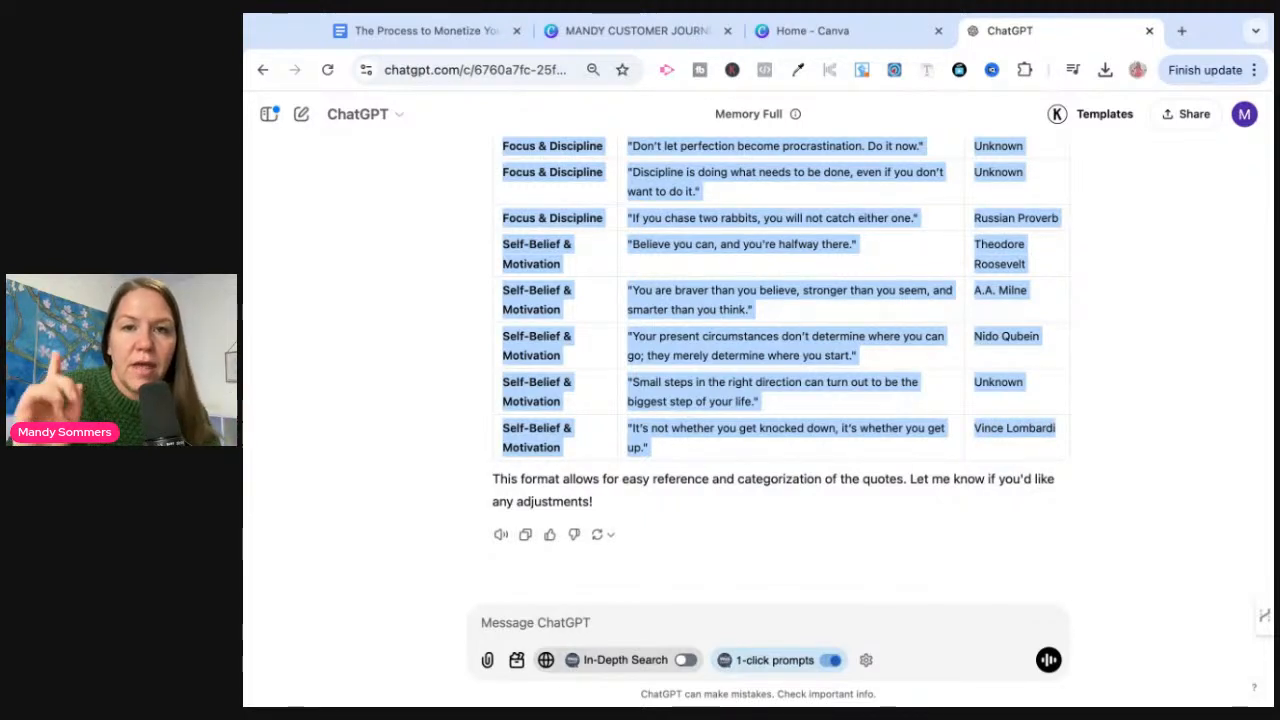
Step: Switch to Canva and create a new square Instagram post from the social media designs
{"action": "left_click", "coordinate": [805, 27]}
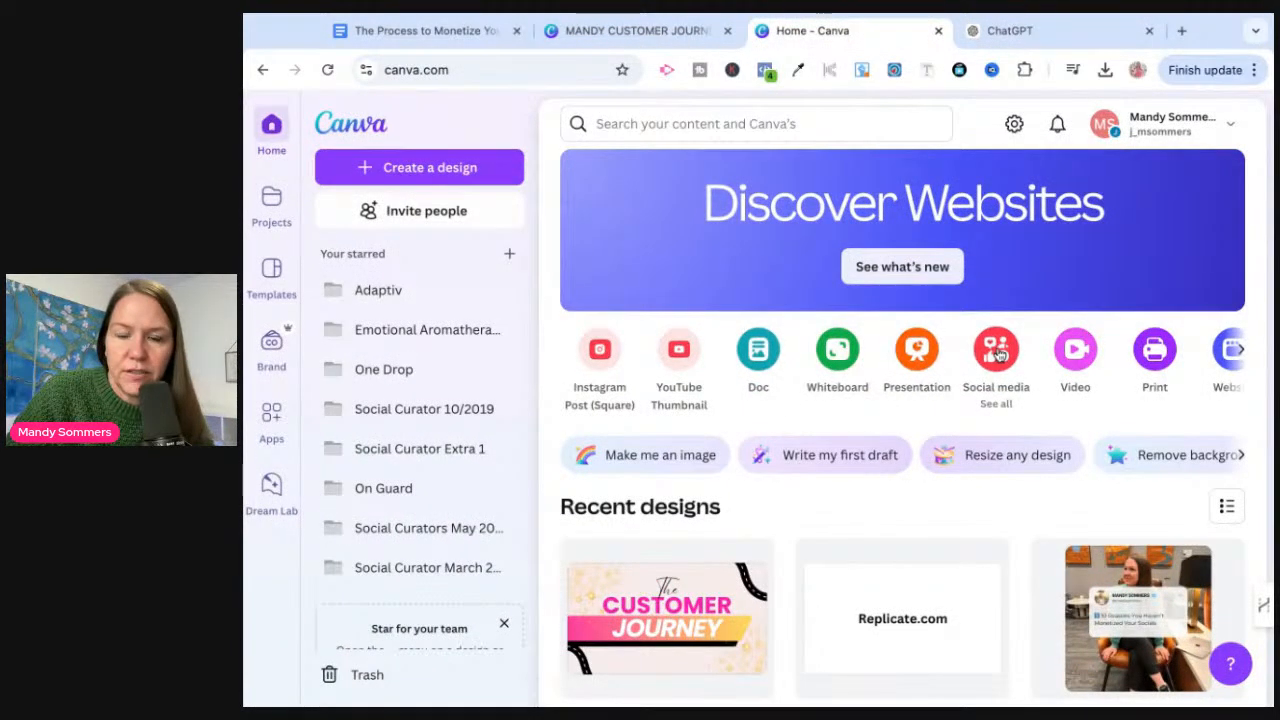
{"action": "left_click", "coordinate": [997, 350]}
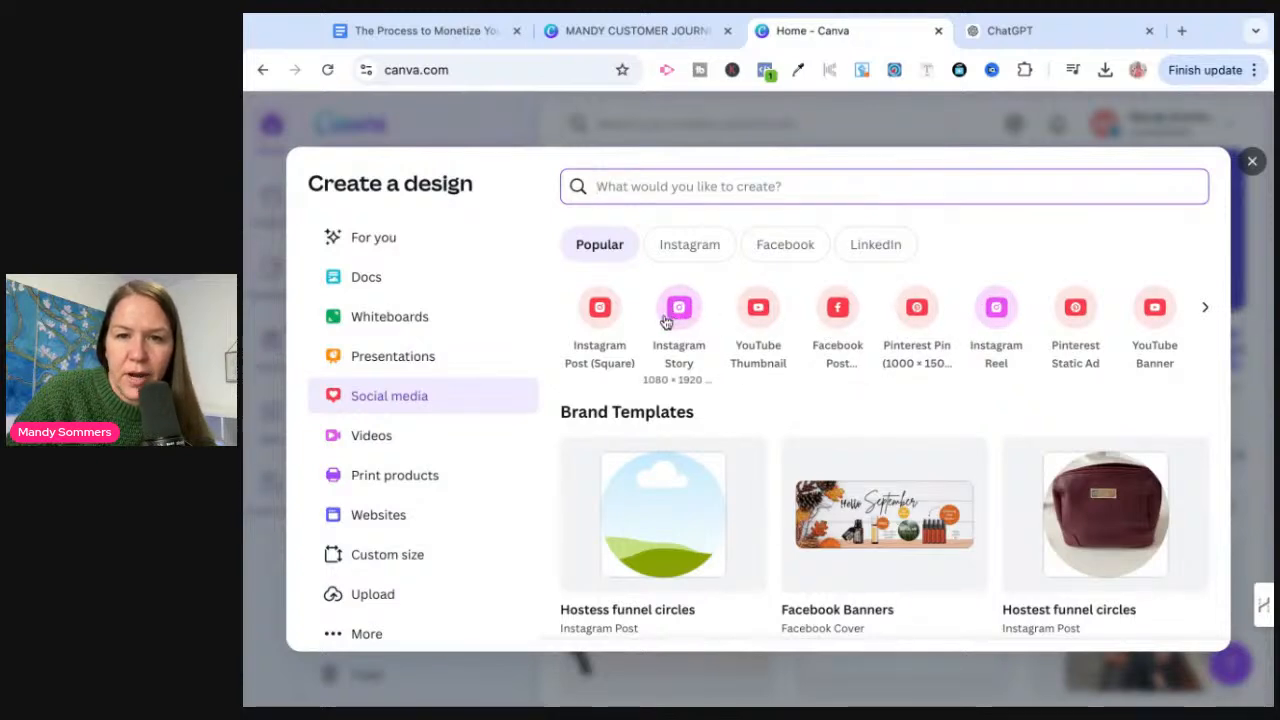
{"action": "left_click", "coordinate": [601, 310]}
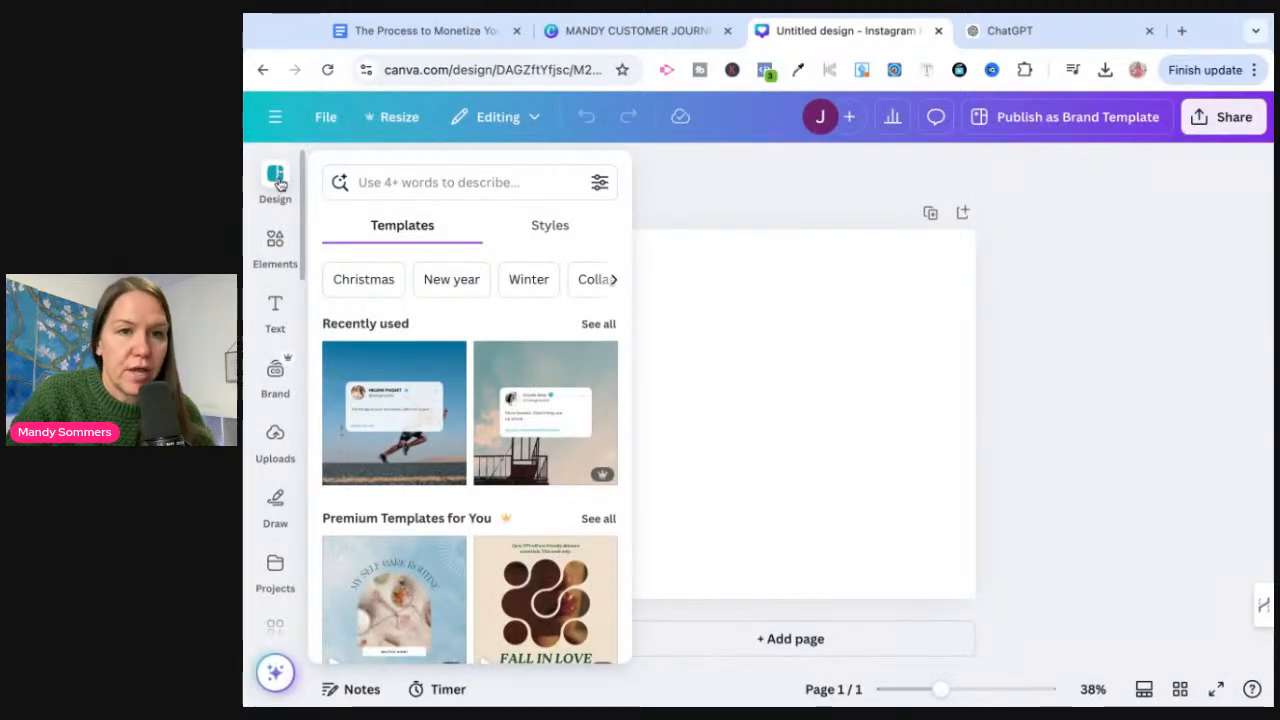
Step: Search the templates for "quote" and apply the Black White Simple Quote Instagram Post template to the page
{"action": "left_click", "coordinate": [410, 183]}
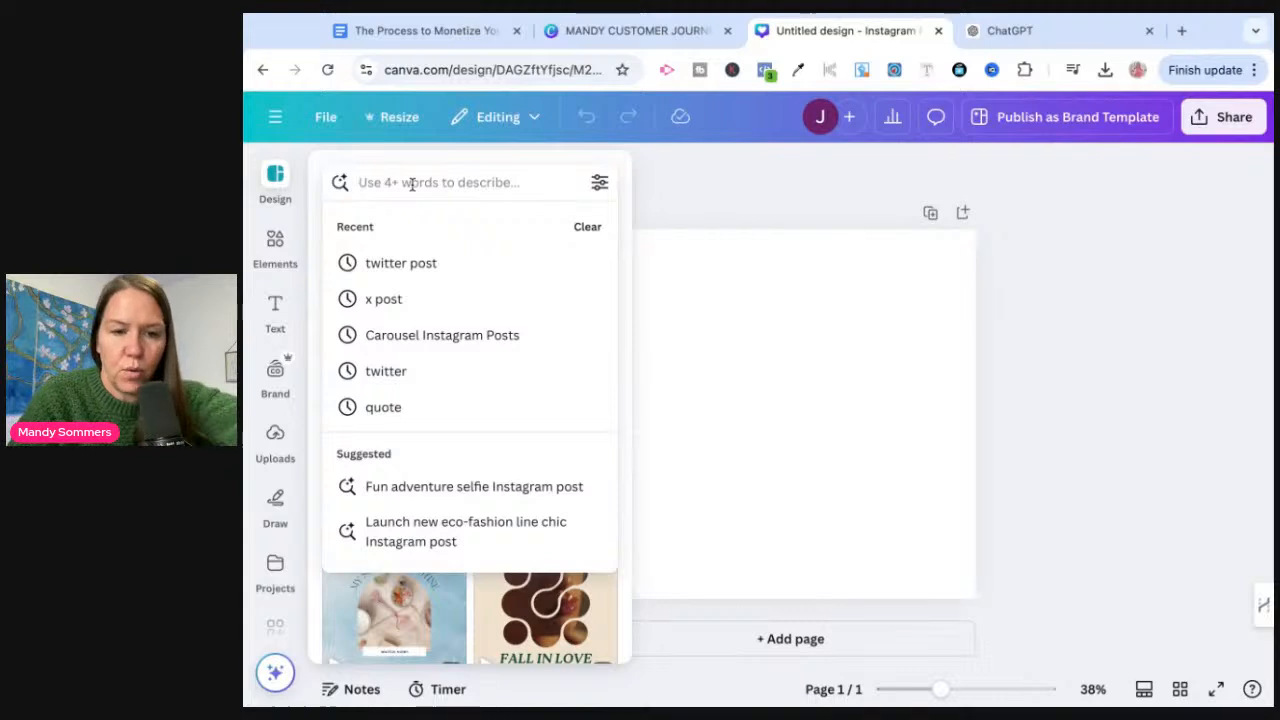
{"action": "type", "text": "quote"}
{"action": "key", "text": "Return"}
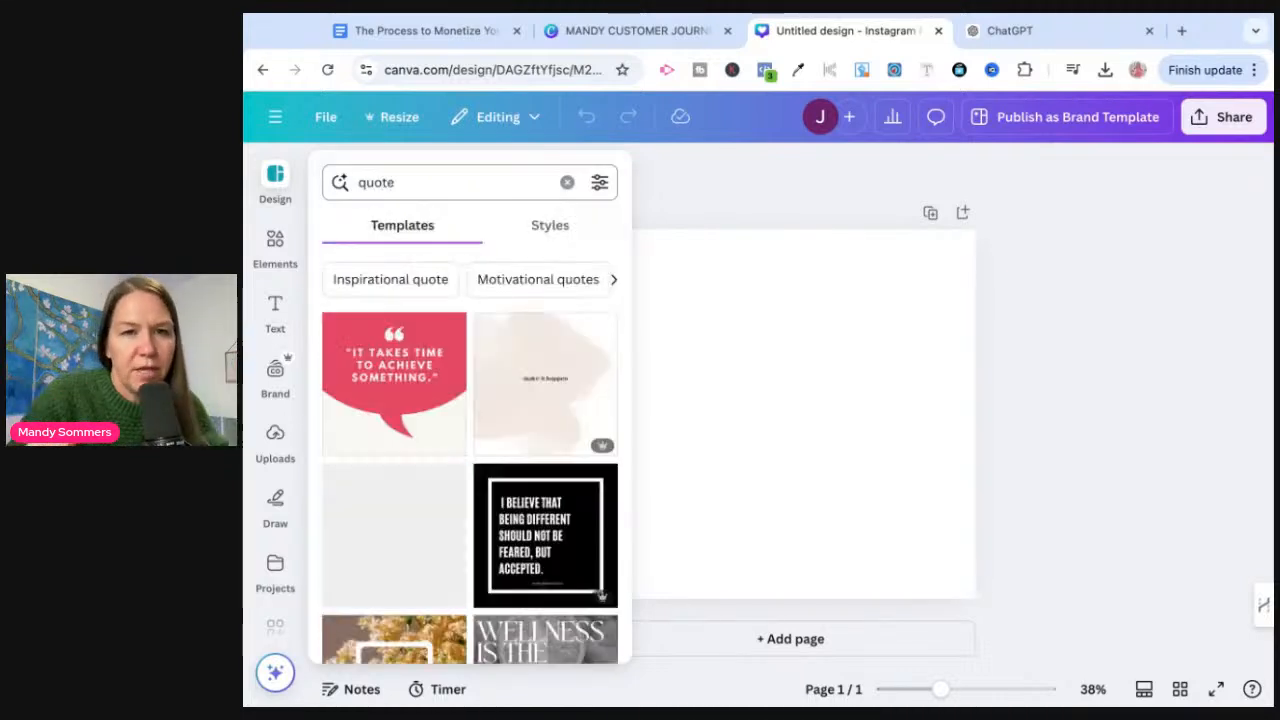
{"action": "scroll", "coordinate": [457, 366], "scroll_direction": "down", "scroll_amount": 3}
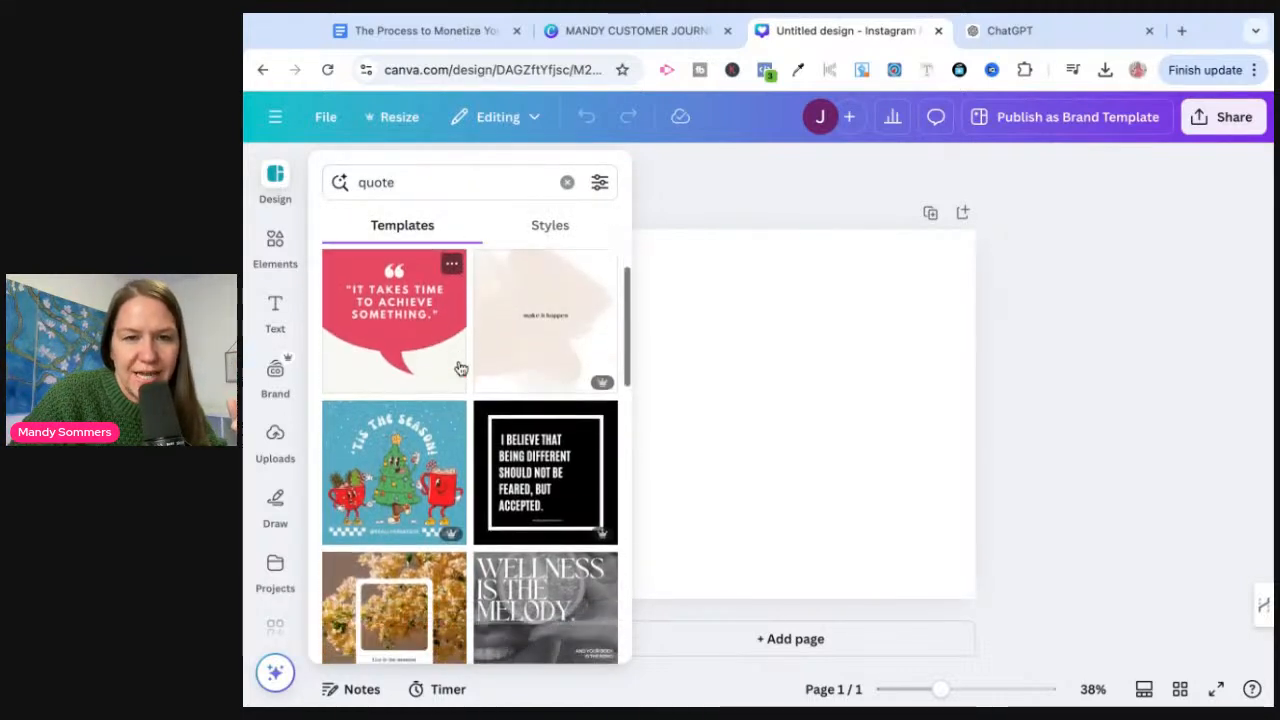
{"action": "scroll", "coordinate": [460, 368], "scroll_direction": "down", "scroll_amount": 3}
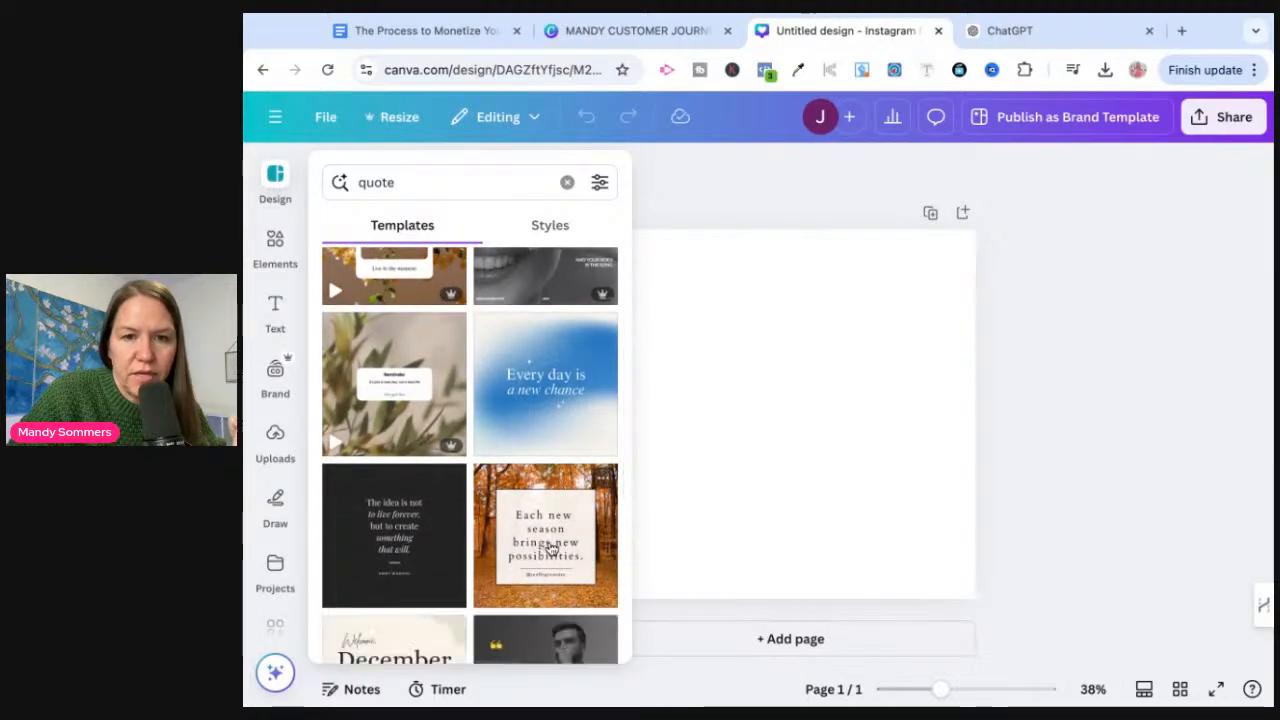
{"action": "left_click", "coordinate": [400, 526]}
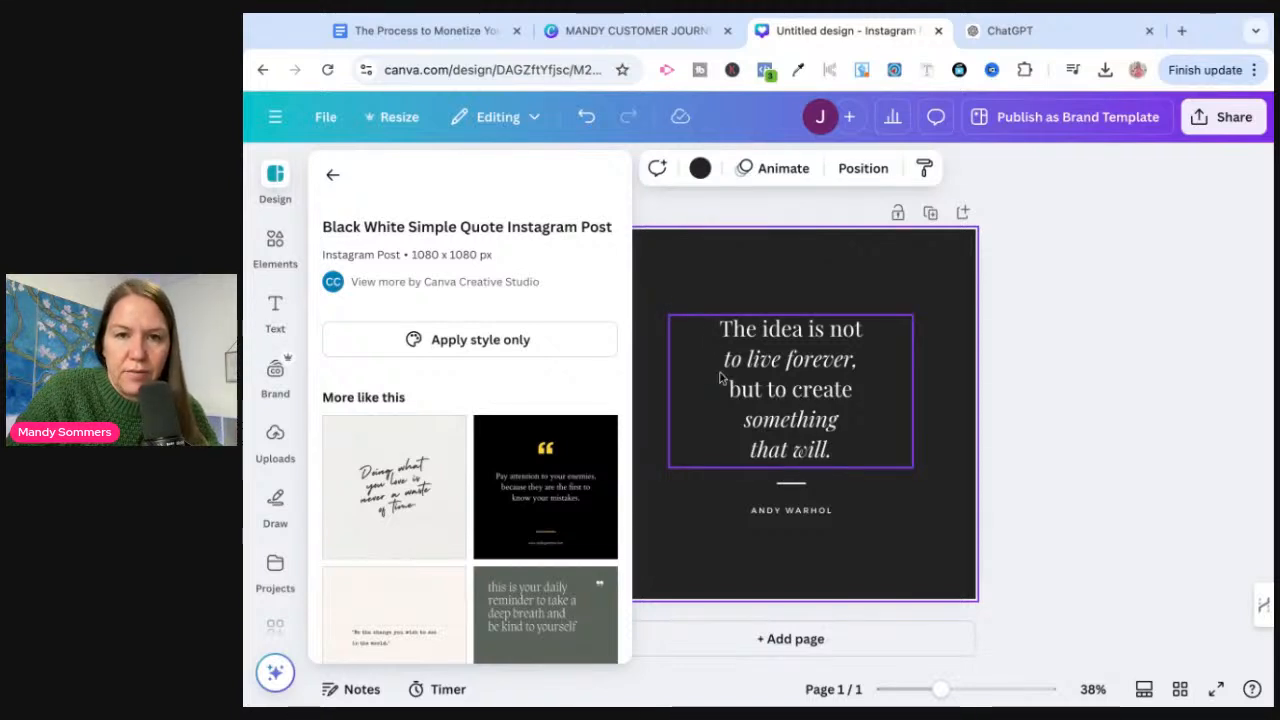
Step: Try coral and pink page backgrounds, and set the background to the teal from the brand color palette
{"action": "left_click", "coordinate": [670, 252]}
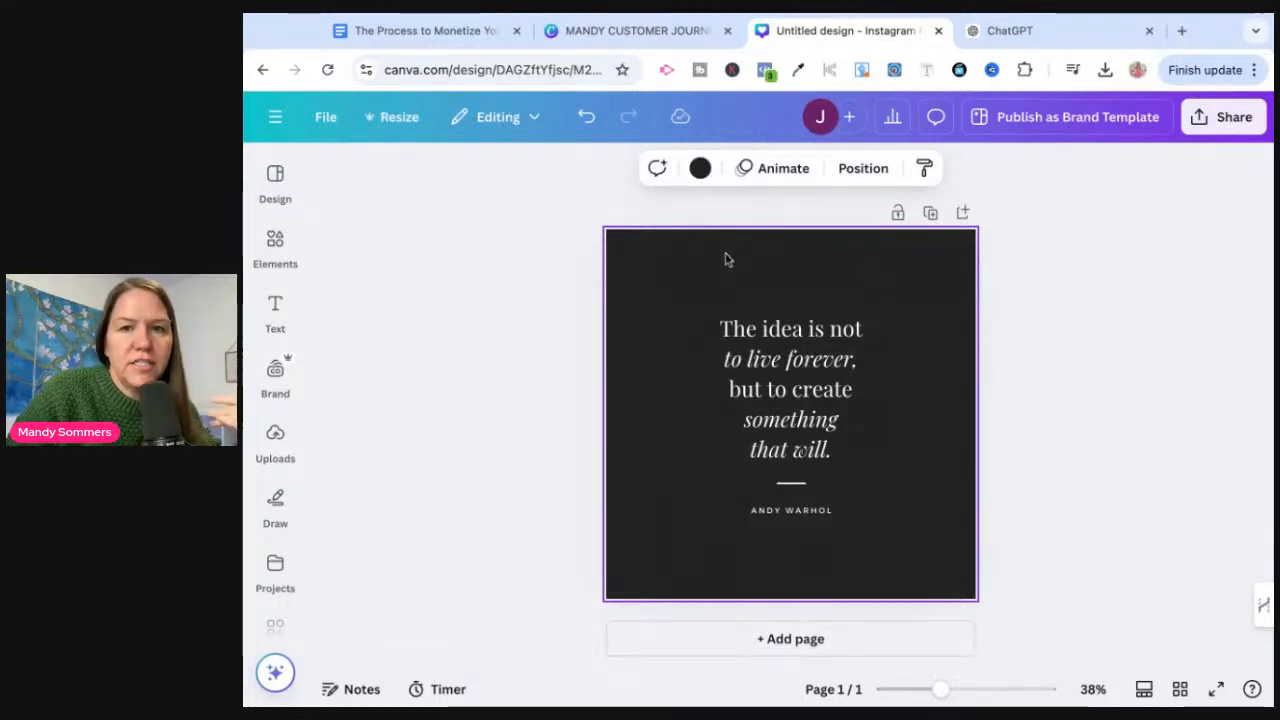
{"action": "left_click", "coordinate": [700, 168]}
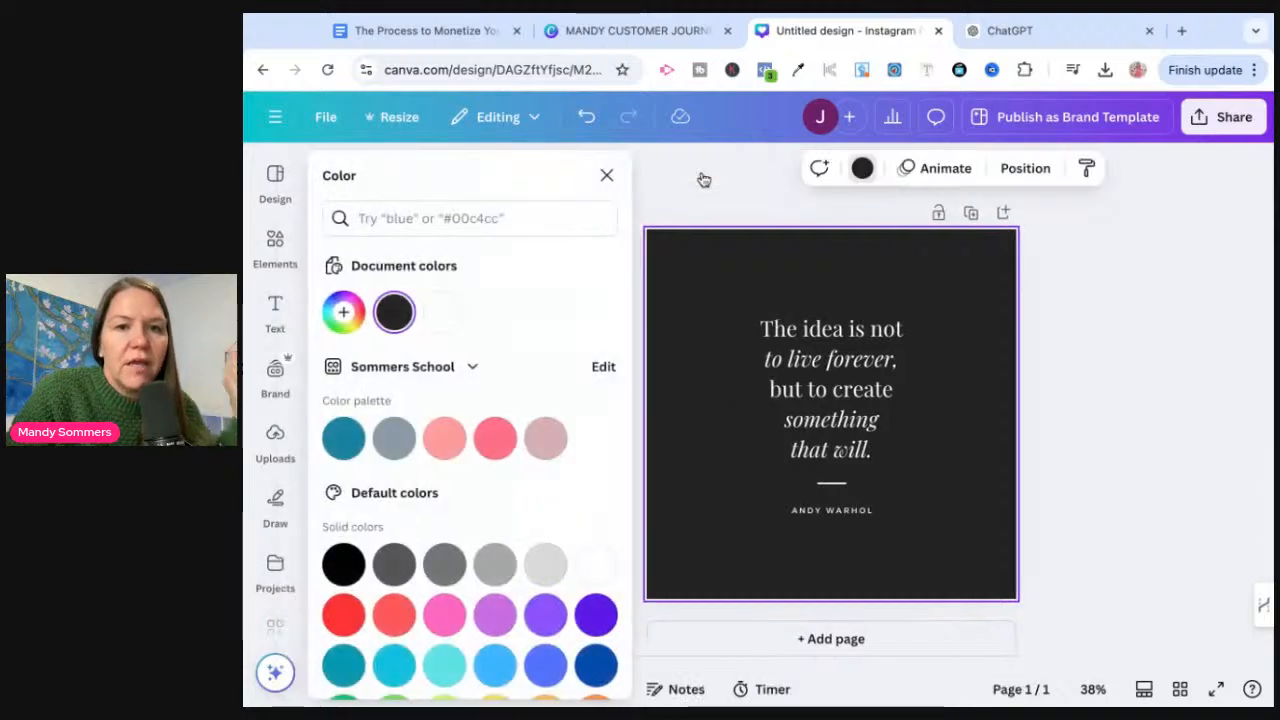
{"action": "left_click", "coordinate": [493, 437]}
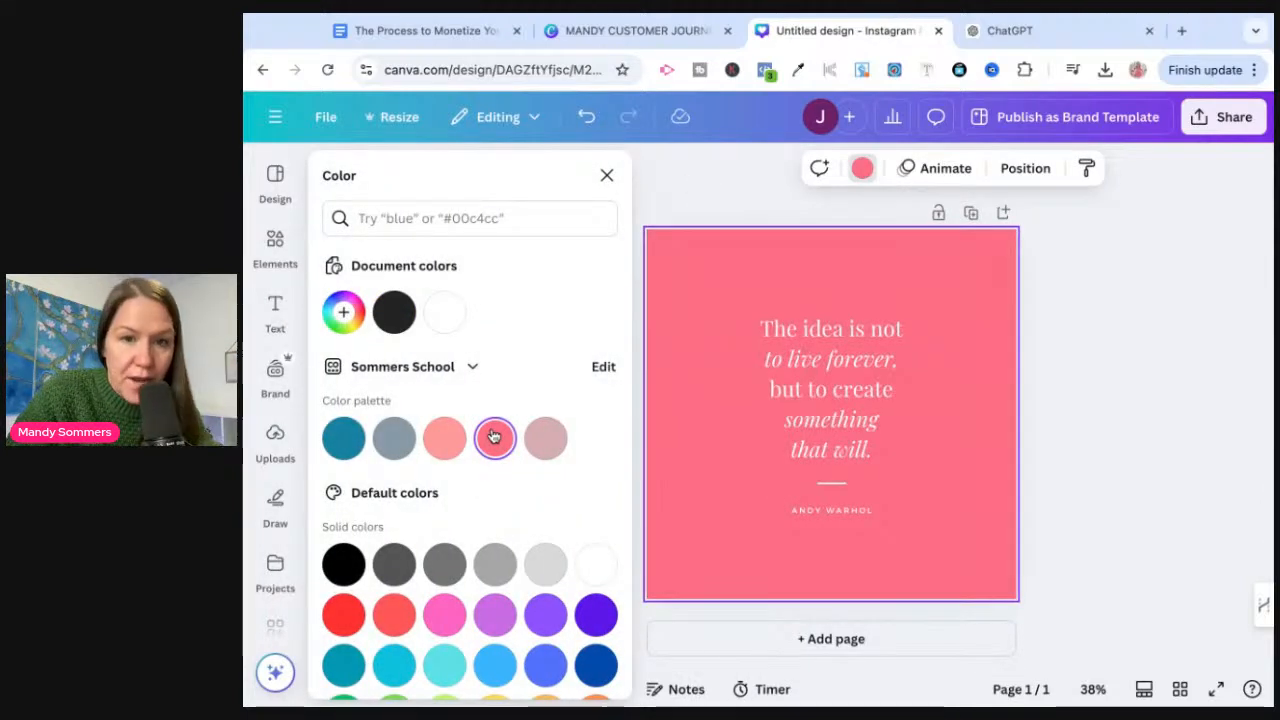
{"action": "scroll", "coordinate": [477, 485], "scroll_direction": "down", "scroll_amount": 1}
{"action": "left_click", "coordinate": [447, 528]}
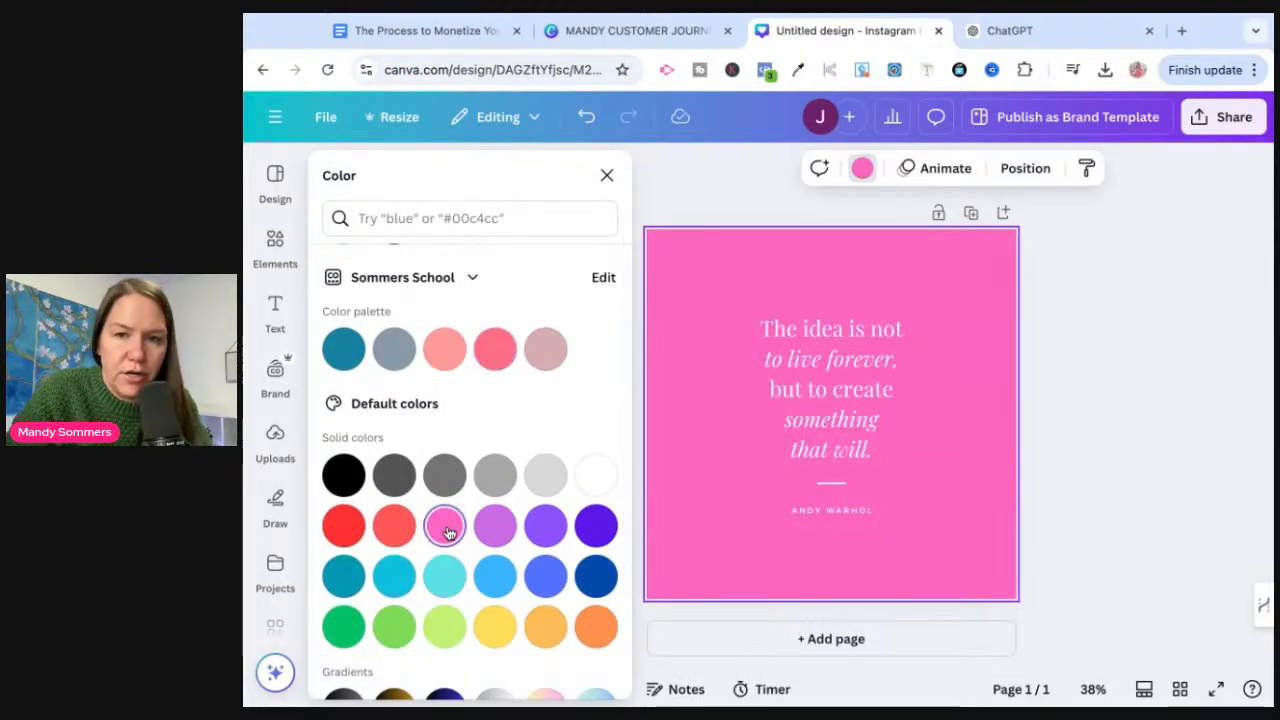
{"action": "scroll", "coordinate": [449, 530], "scroll_direction": "down", "scroll_amount": 1}
{"action": "scroll", "coordinate": [447, 529], "scroll_direction": "down", "scroll_amount": 1}
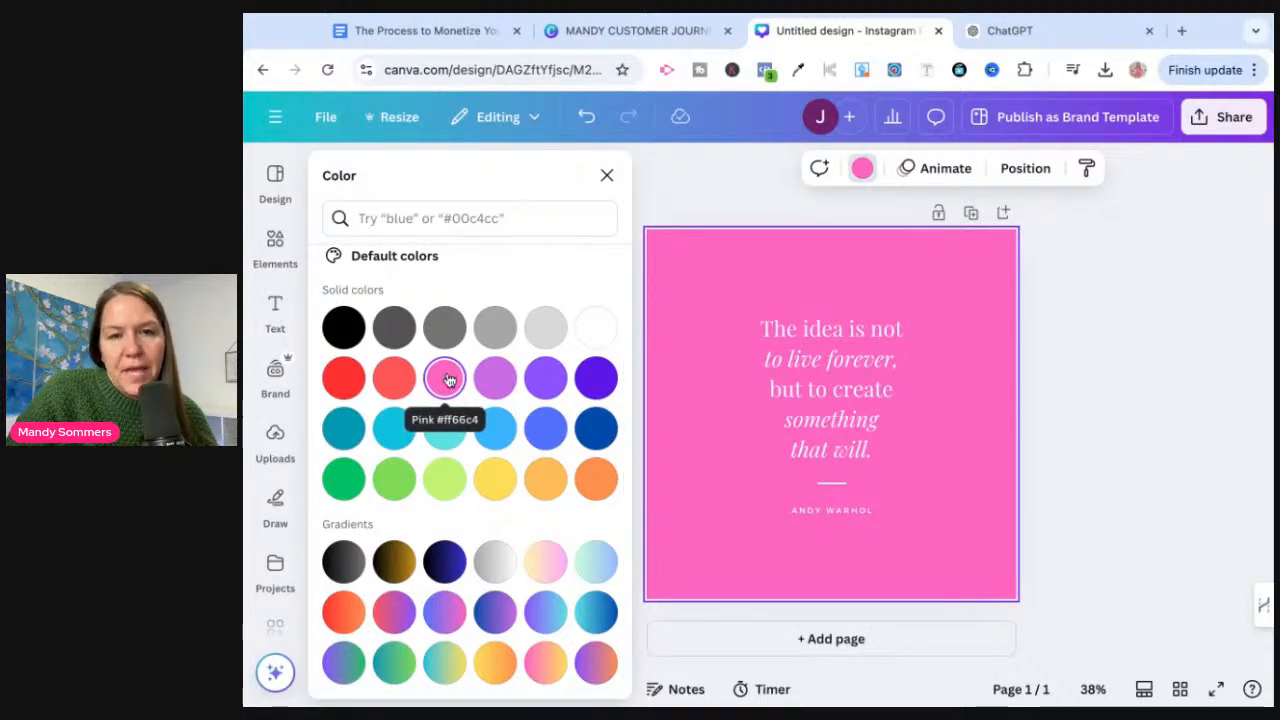
{"action": "scroll", "coordinate": [446, 387], "scroll_direction": "up", "scroll_amount": 1}
{"action": "scroll", "coordinate": [449, 380], "scroll_direction": "up", "scroll_amount": 2}
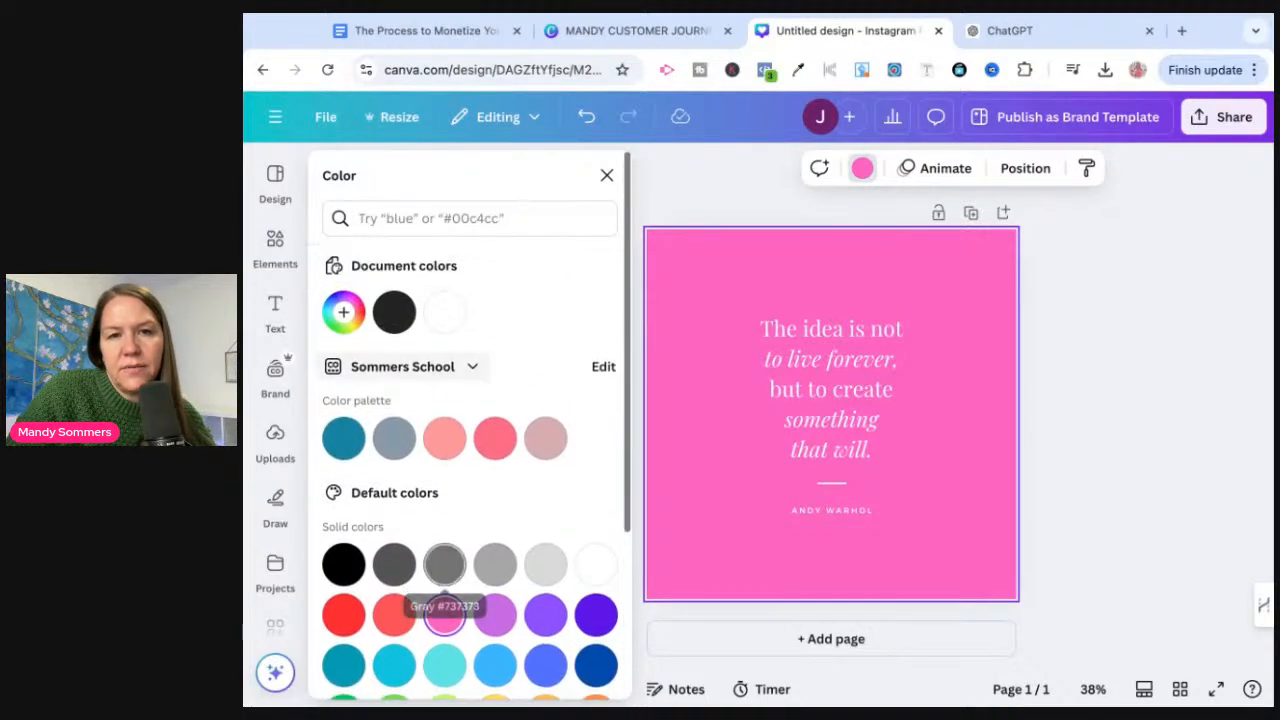
{"action": "left_click", "coordinate": [345, 448]}
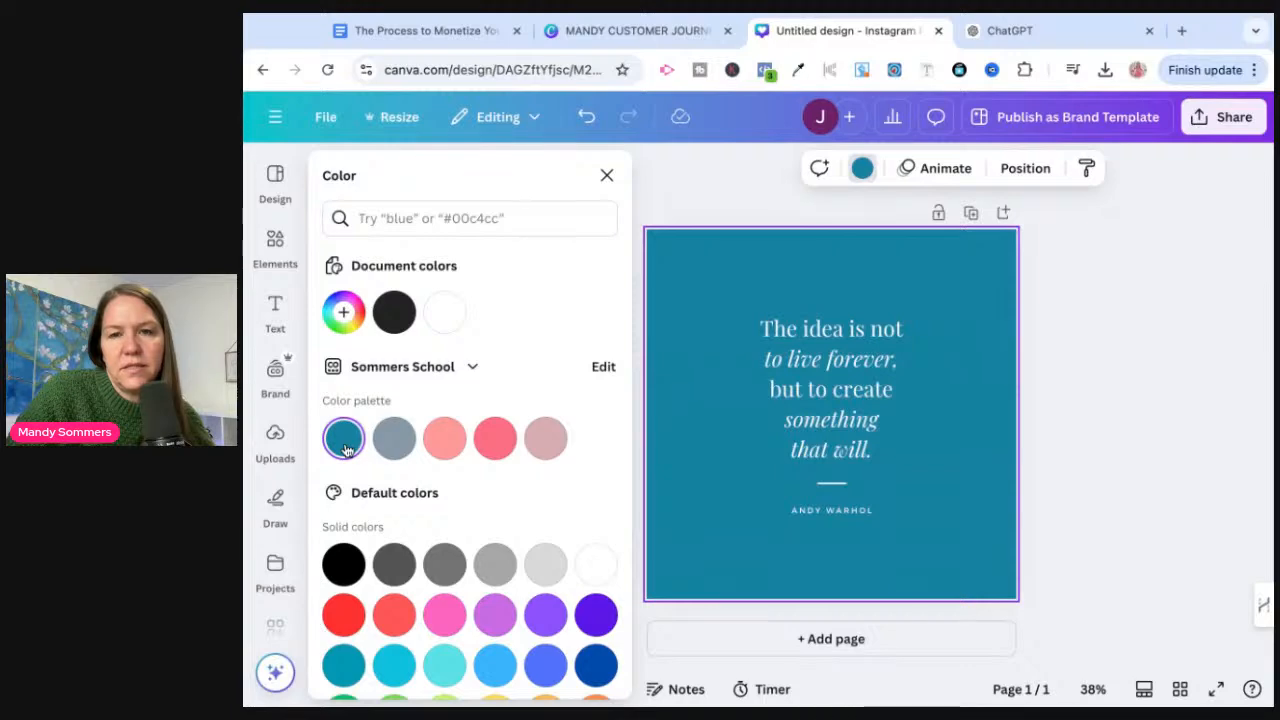
{"action": "left_click", "coordinate": [846, 361]}
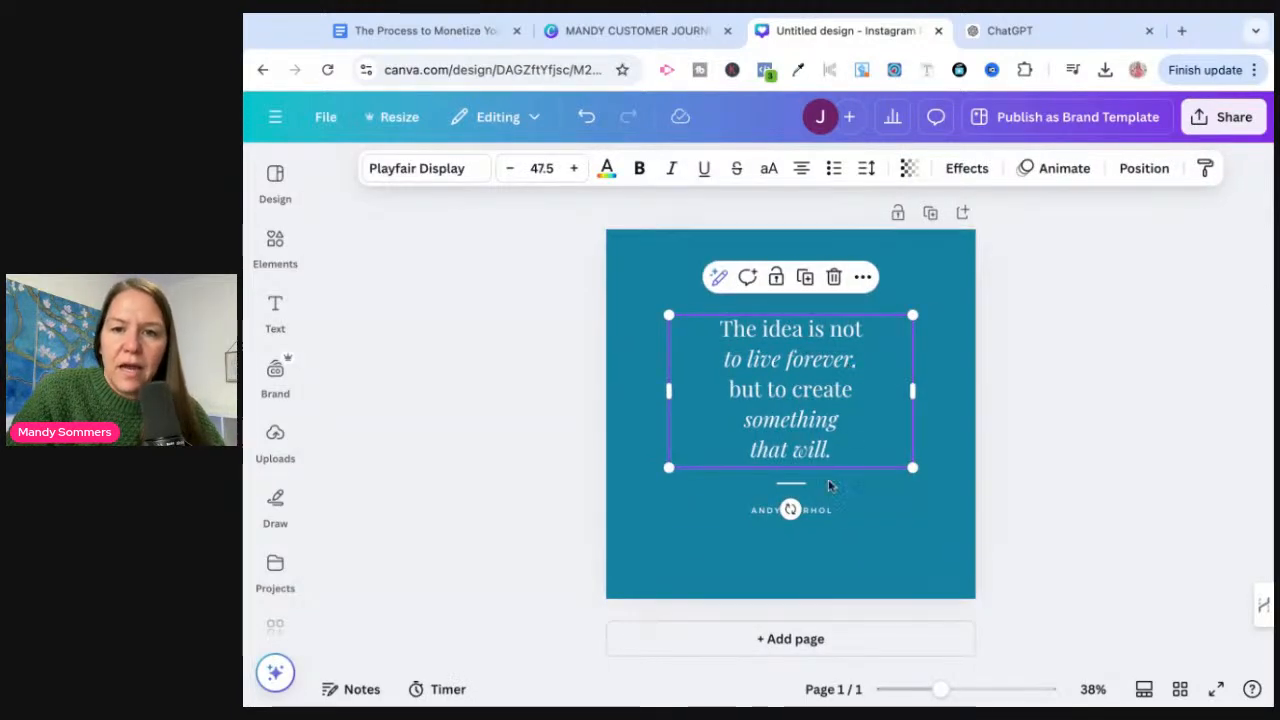
{"action": "left_click", "coordinate": [822, 516]}
{"action": "left_click", "coordinate": [820, 418]}
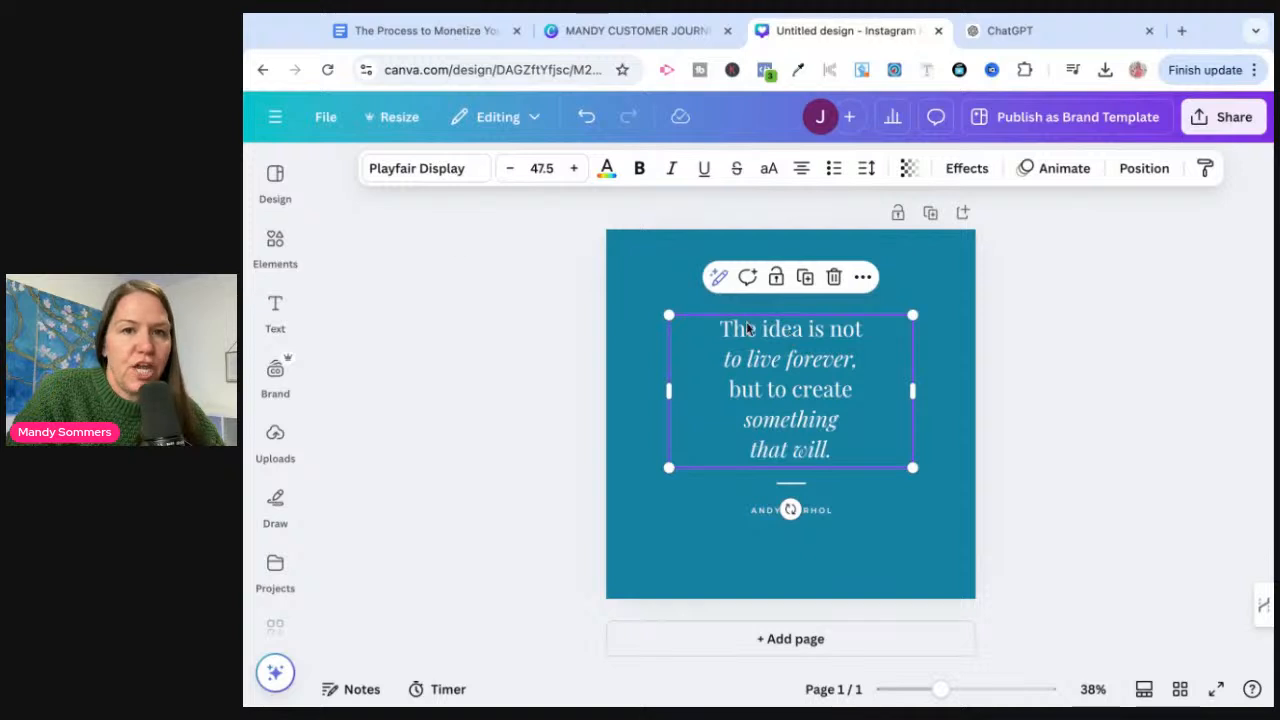
{"action": "left_click", "coordinate": [463, 174]}
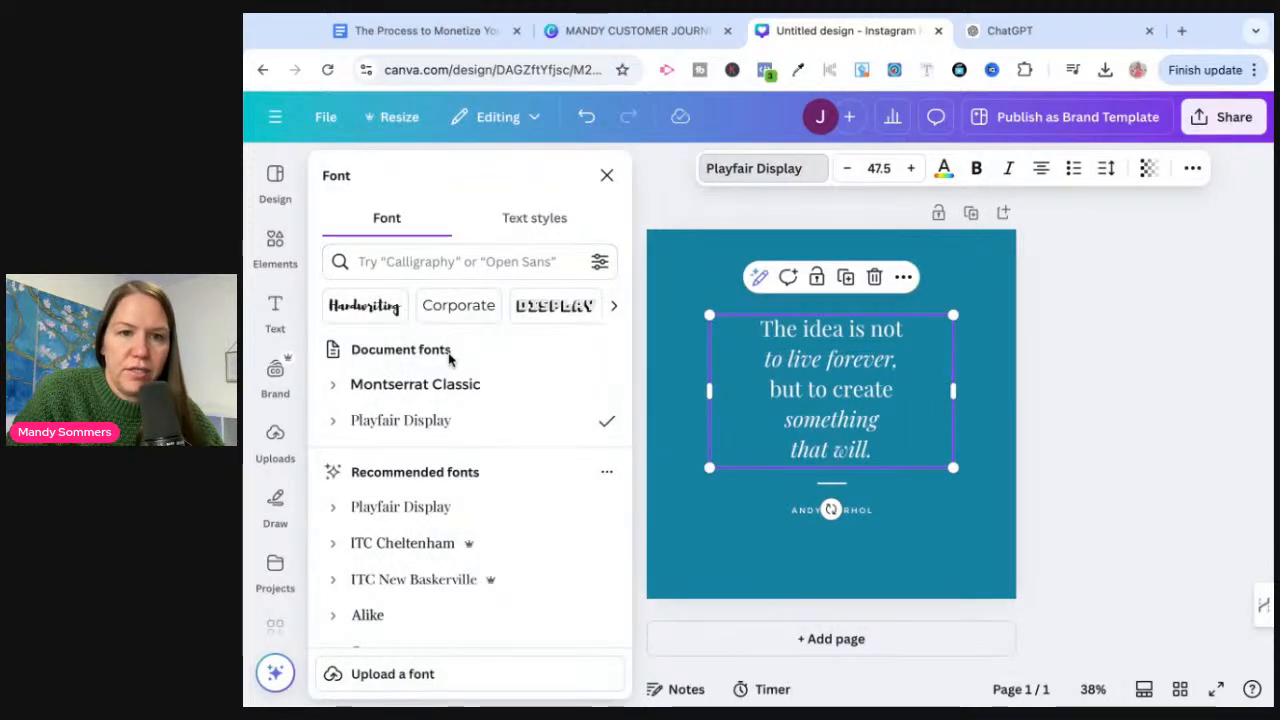
{"action": "left_click", "coordinate": [720, 238]}
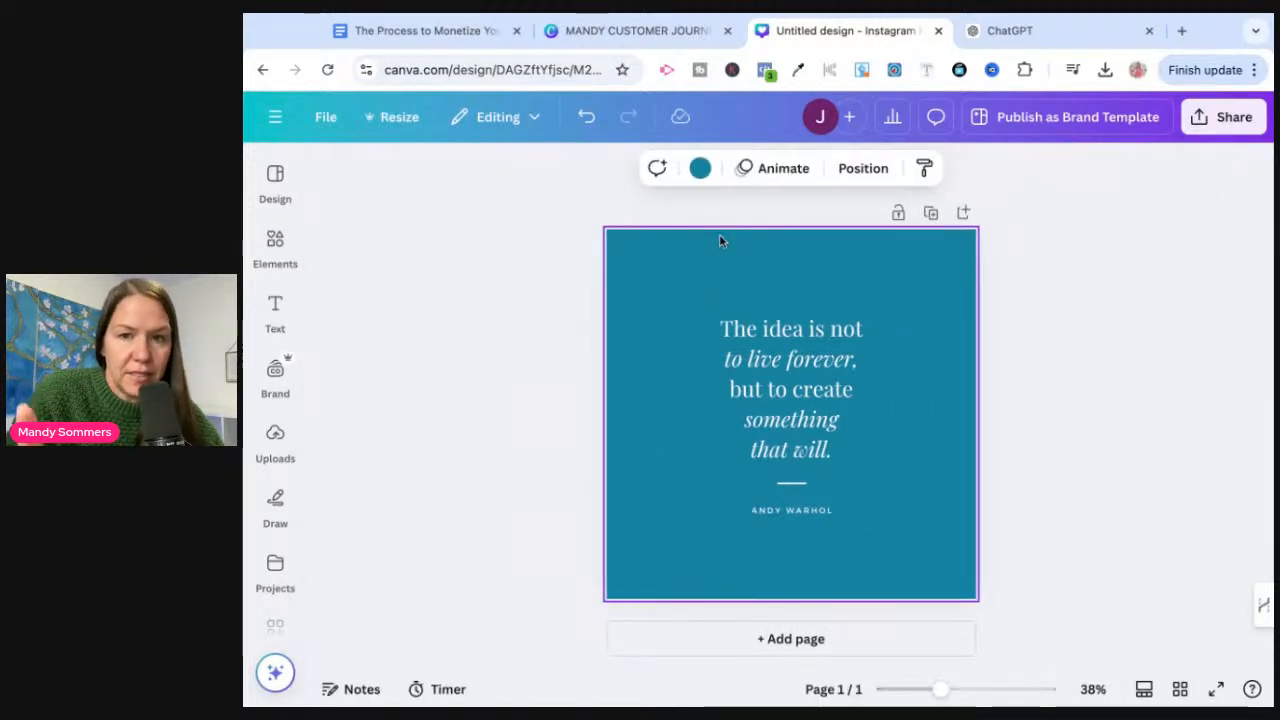
{"action": "left_click", "coordinate": [780, 318]}
{"action": "left_click", "coordinate": [761, 362]}
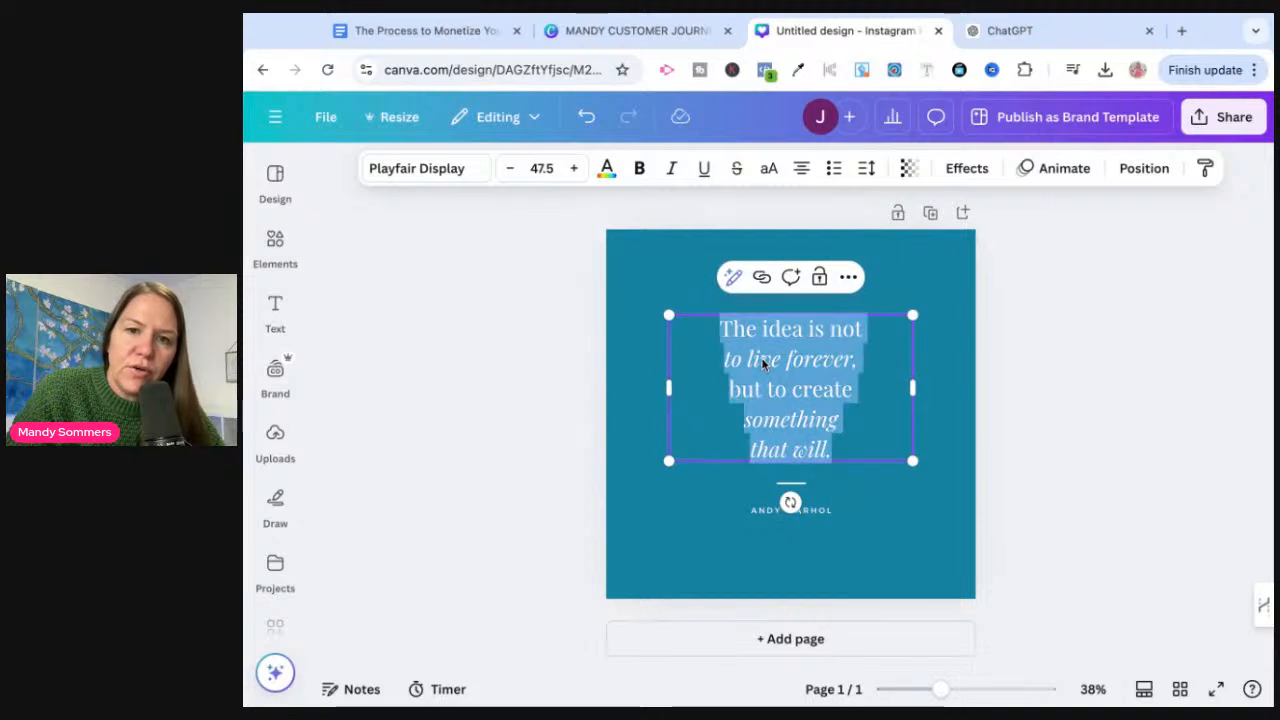
{"action": "double_click", "coordinate": [761, 357]}
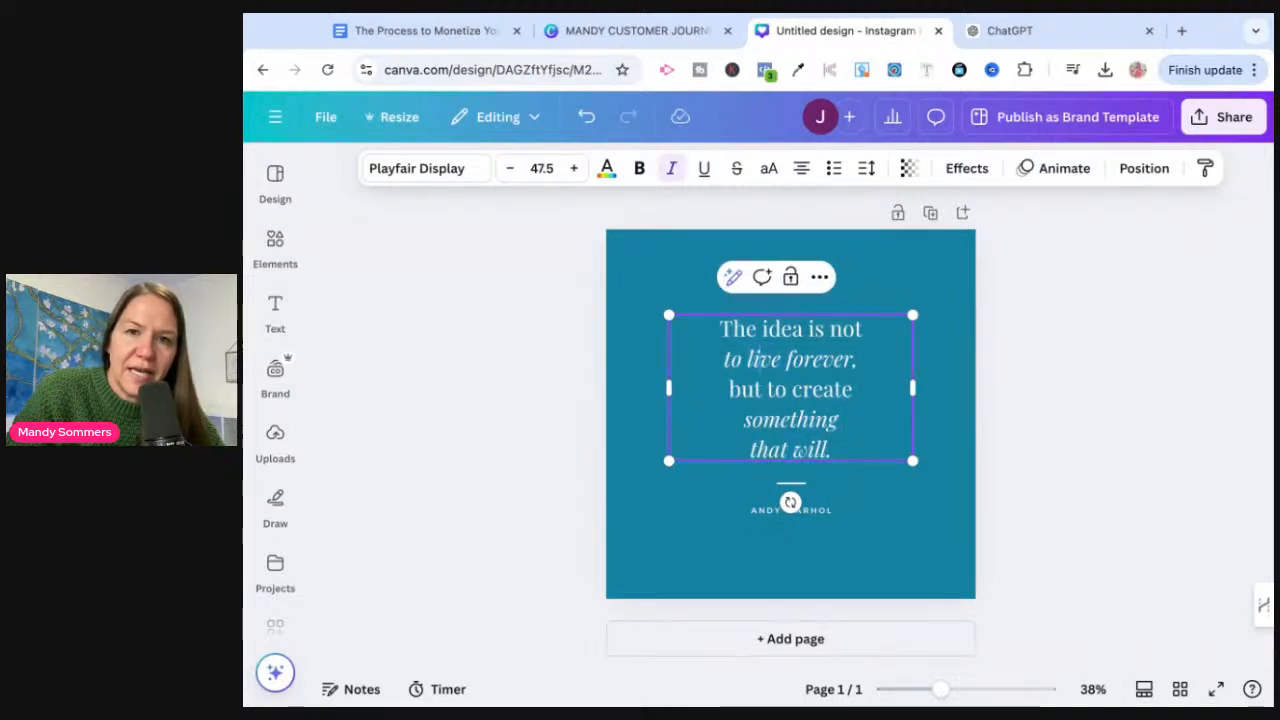
{"action": "triple_click", "coordinate": [761, 357]}
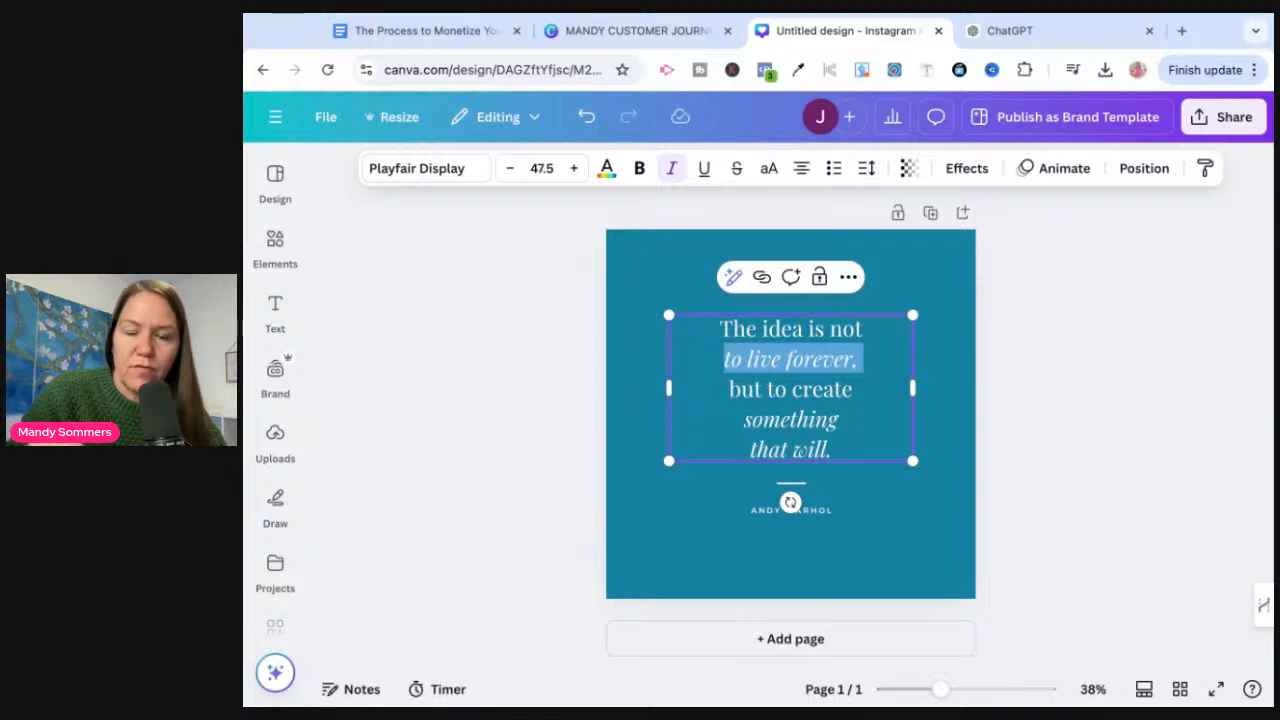
{"action": "left_click", "coordinate": [746, 326]}
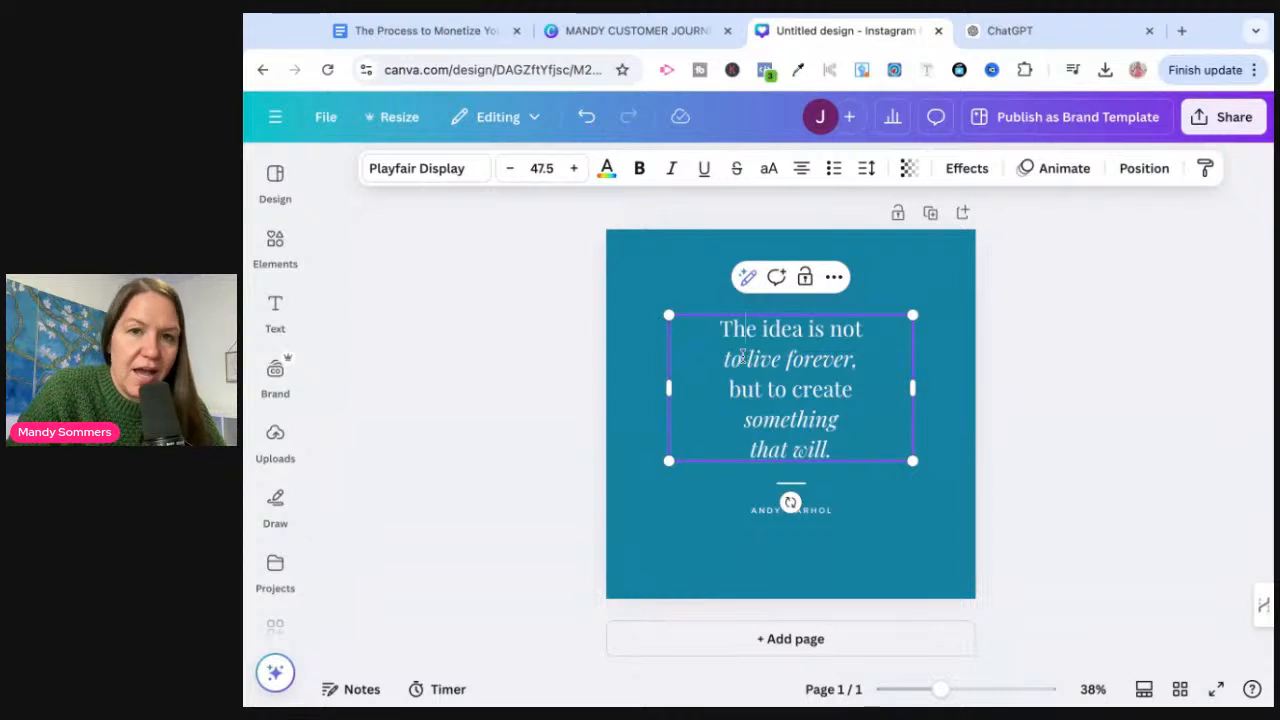
{"action": "left_click", "coordinate": [650, 373]}
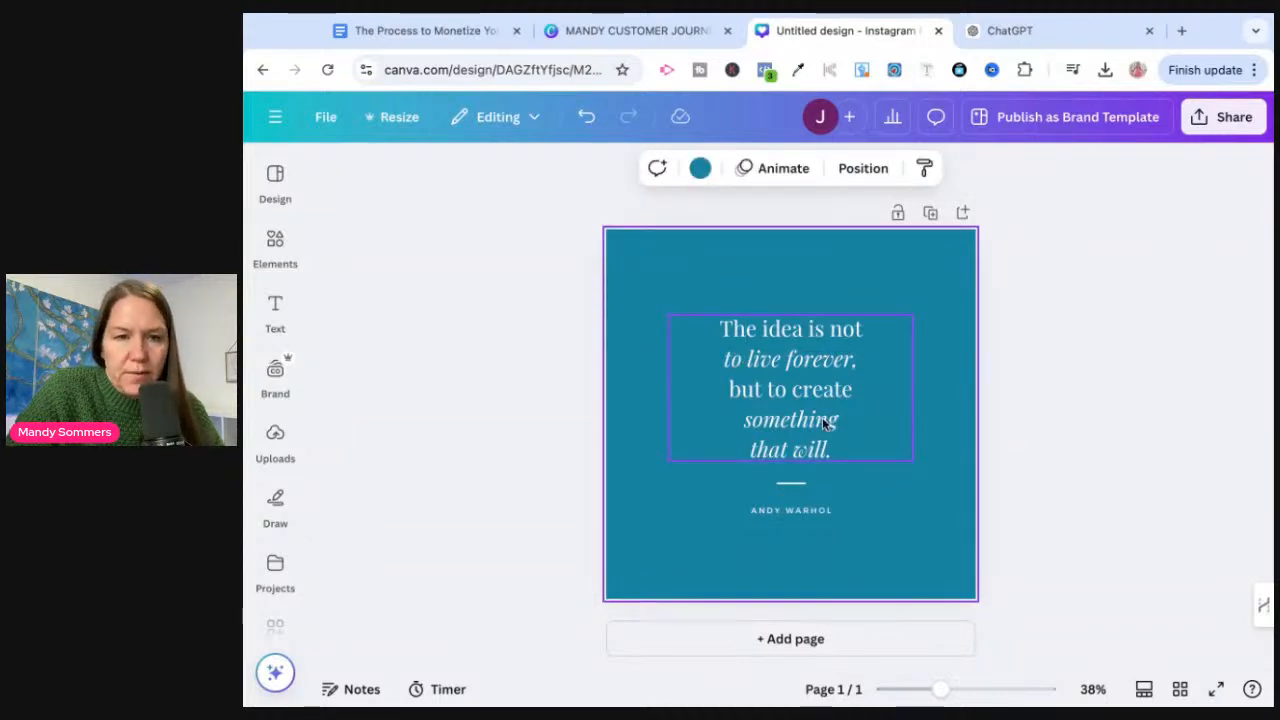
Step: Find the Bulk create app among the Canva apps and open it for this design
{"action": "left_click", "coordinate": [268, 448]}
{"action": "left_click", "coordinate": [285, 578]}
{"action": "scroll", "coordinate": [287, 580], "scroll_direction": "down", "scroll_amount": 1}
{"action": "left_click", "coordinate": [285, 580]}
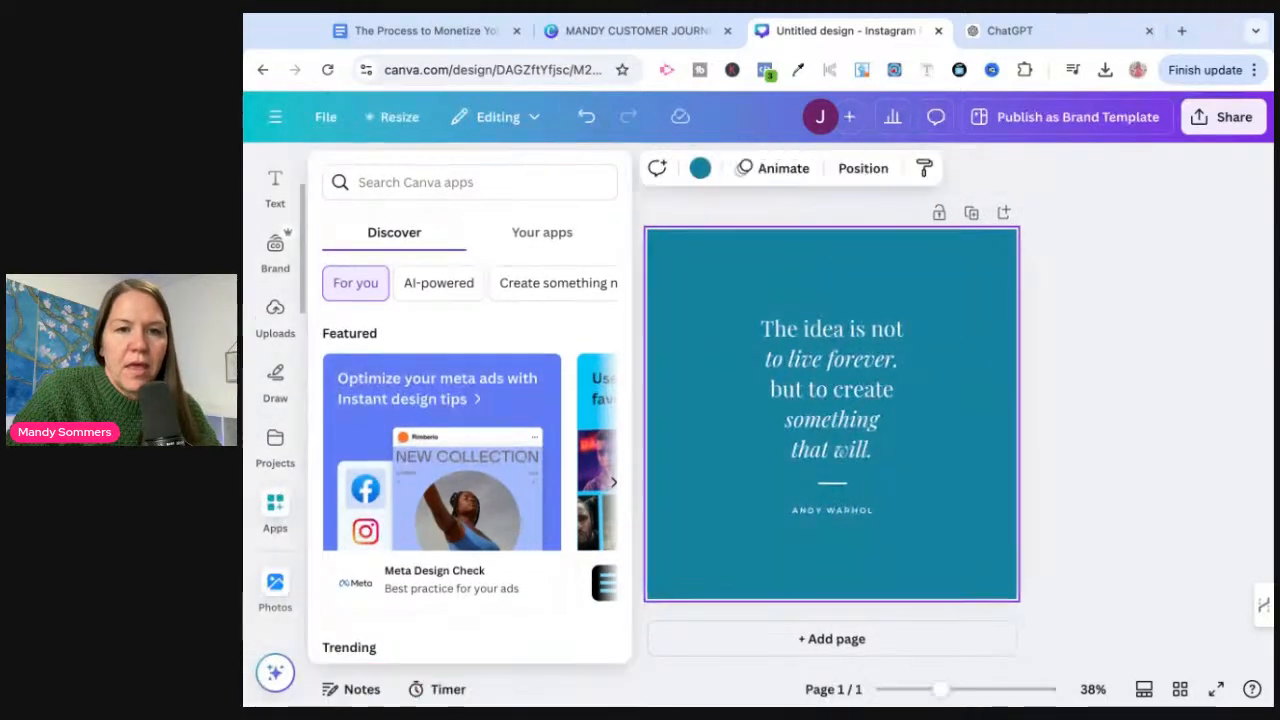
{"action": "scroll", "coordinate": [457, 485], "scroll_direction": "down", "scroll_amount": 5}
{"action": "scroll", "coordinate": [457, 485], "scroll_direction": "down", "scroll_amount": 1}
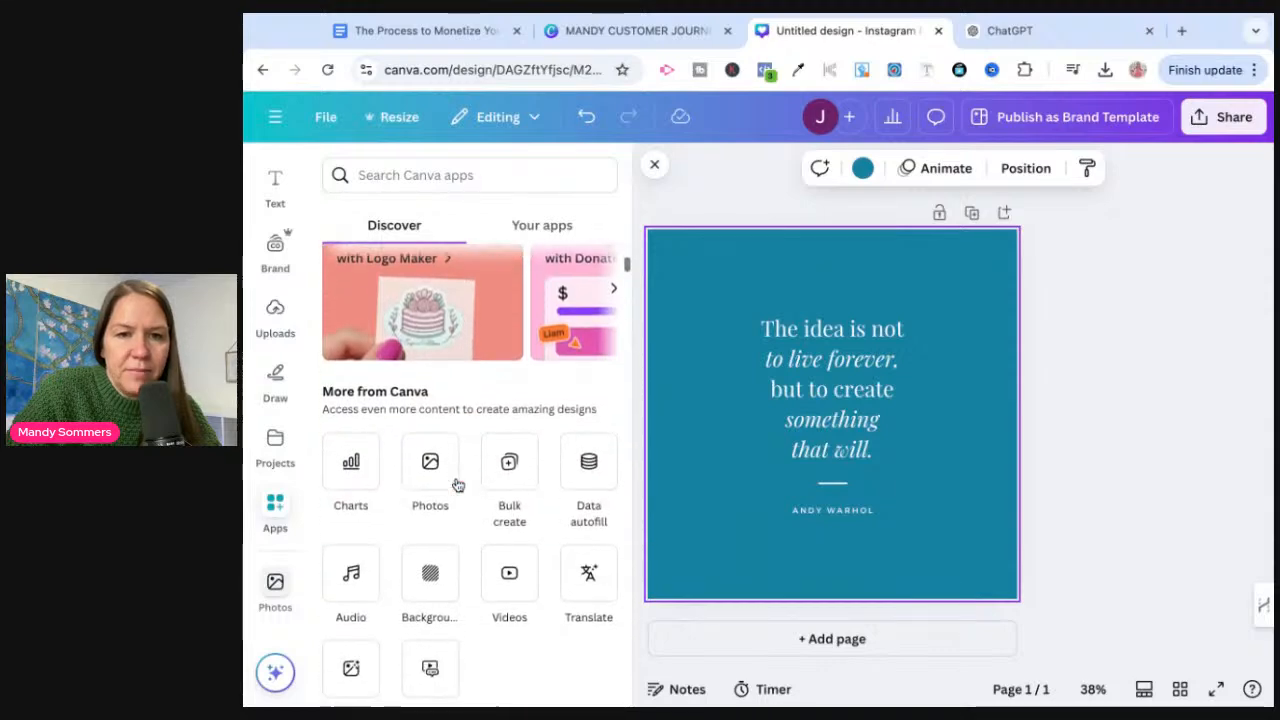
{"action": "left_click", "coordinate": [509, 462]}
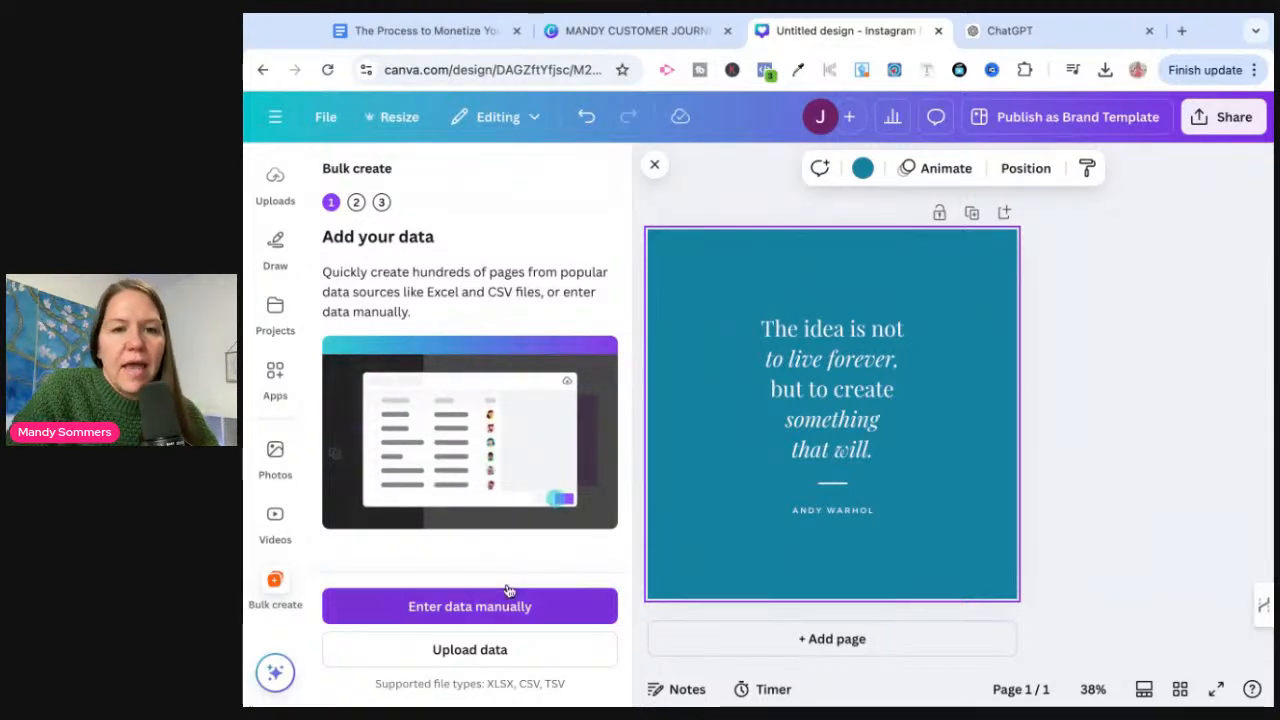
Step: Enter the bulk data manually by pasting the copied ChatGPT quote table from the first header cell, and finish the data entry
{"action": "left_click", "coordinate": [449, 607]}
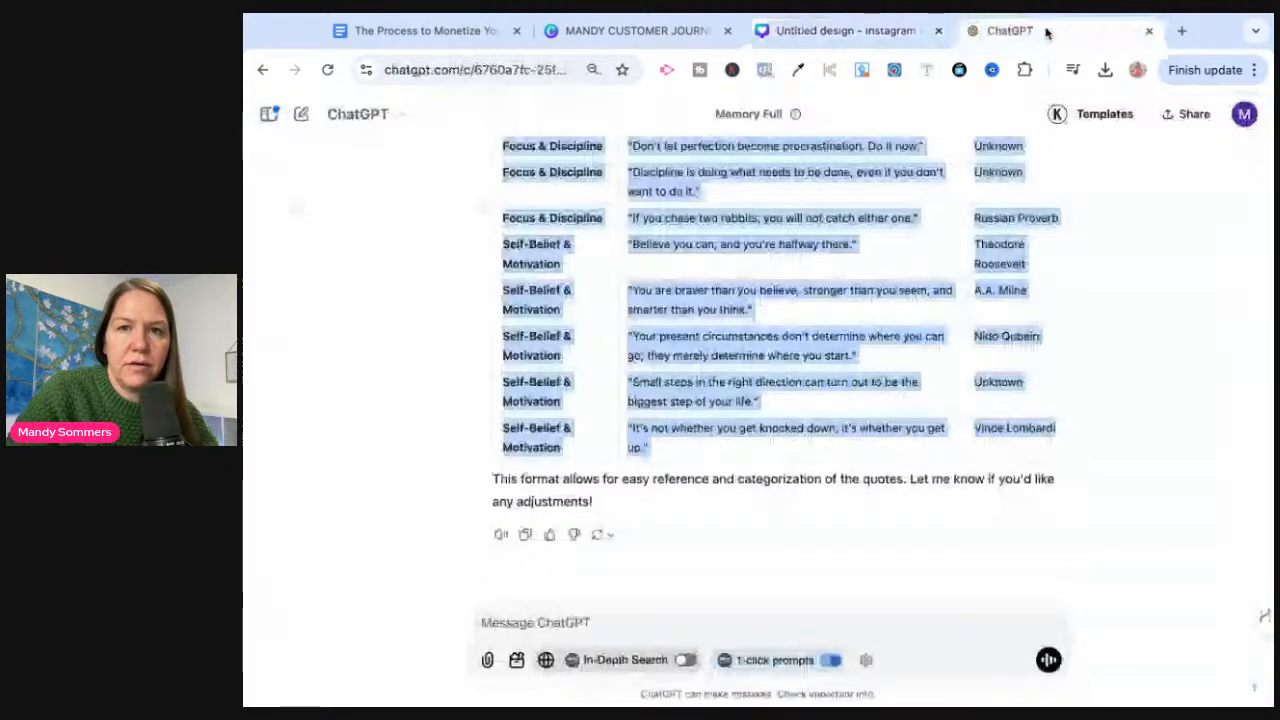
{"action": "left_click", "coordinate": [809, 30]}
{"action": "left_click", "coordinate": [340, 233]}
{"action": "left_click", "coordinate": [349, 211]}
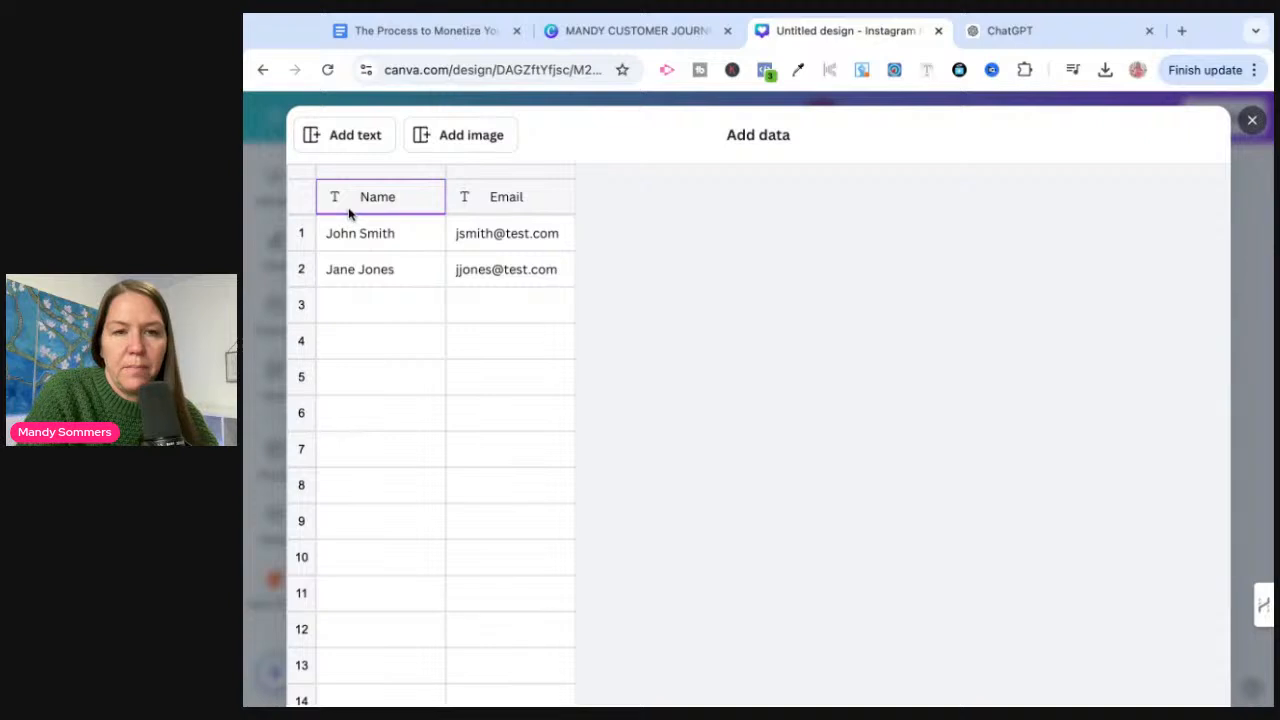
{"action": "key", "text": "ctrl+v"}
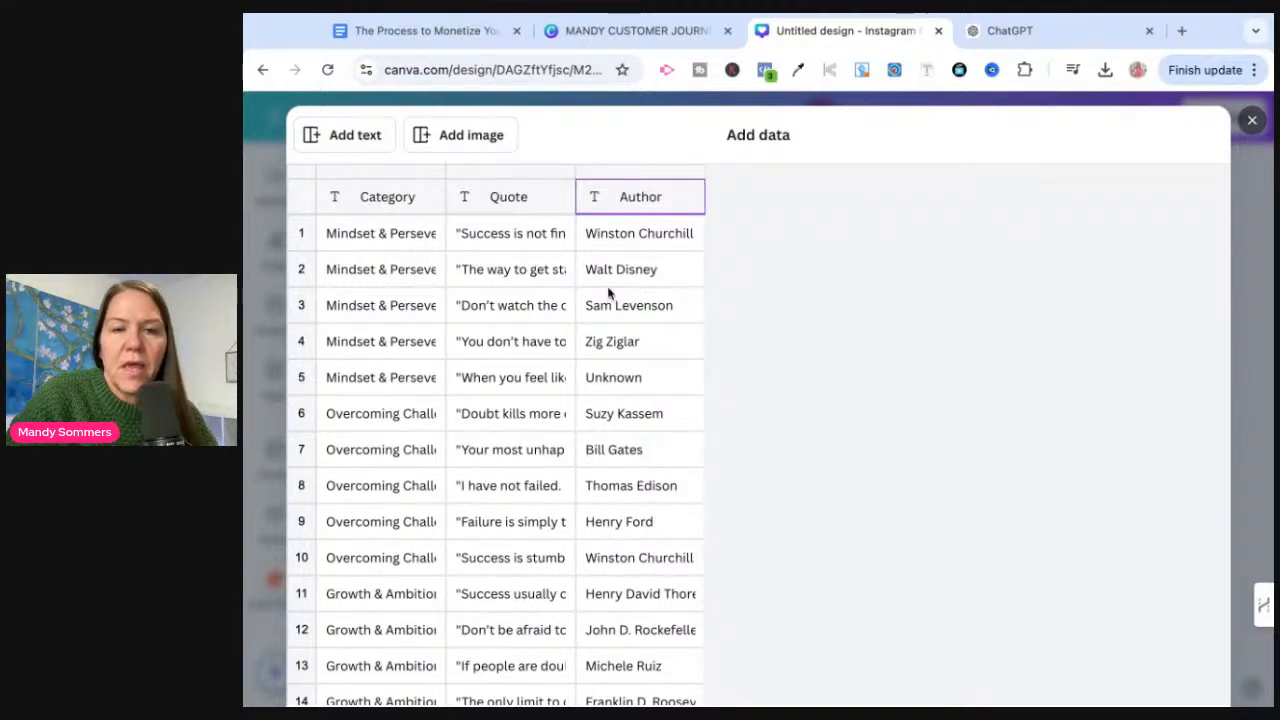
{"action": "scroll", "coordinate": [608, 292], "scroll_direction": "down", "scroll_amount": 5}
{"action": "scroll", "coordinate": [608, 292], "scroll_direction": "down", "scroll_amount": 3}
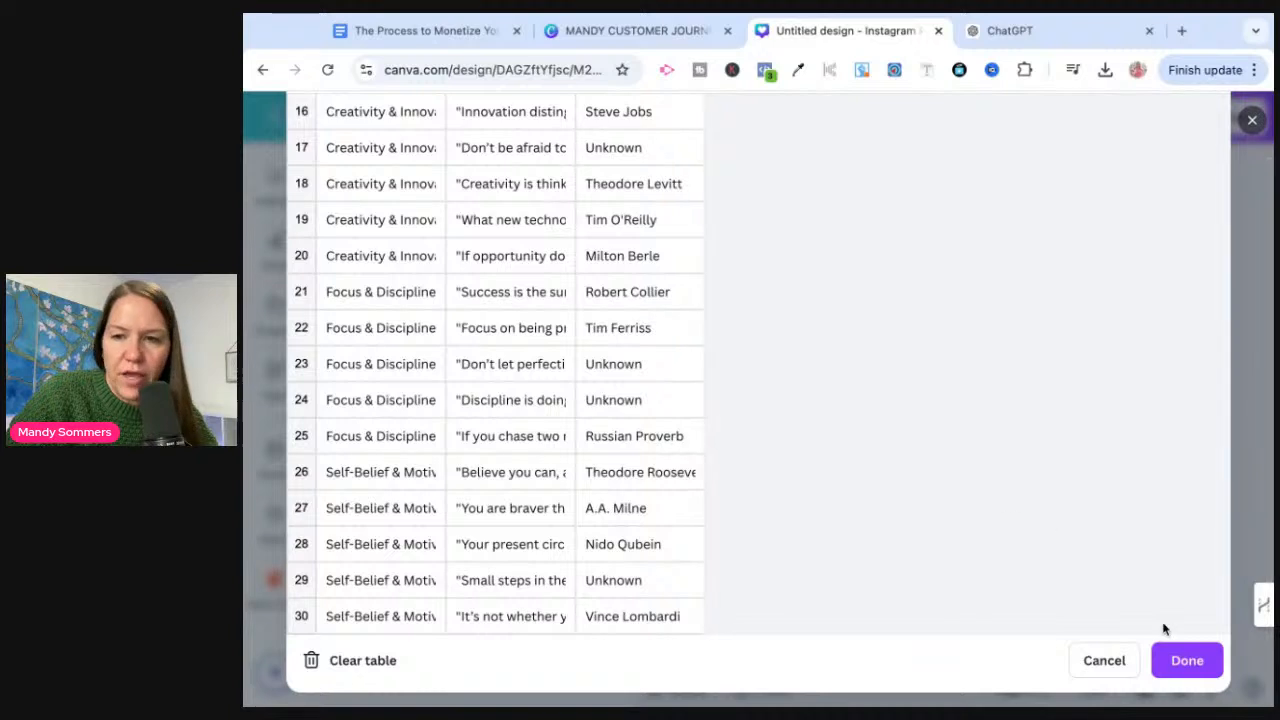
{"action": "left_click", "coordinate": [1189, 662]}
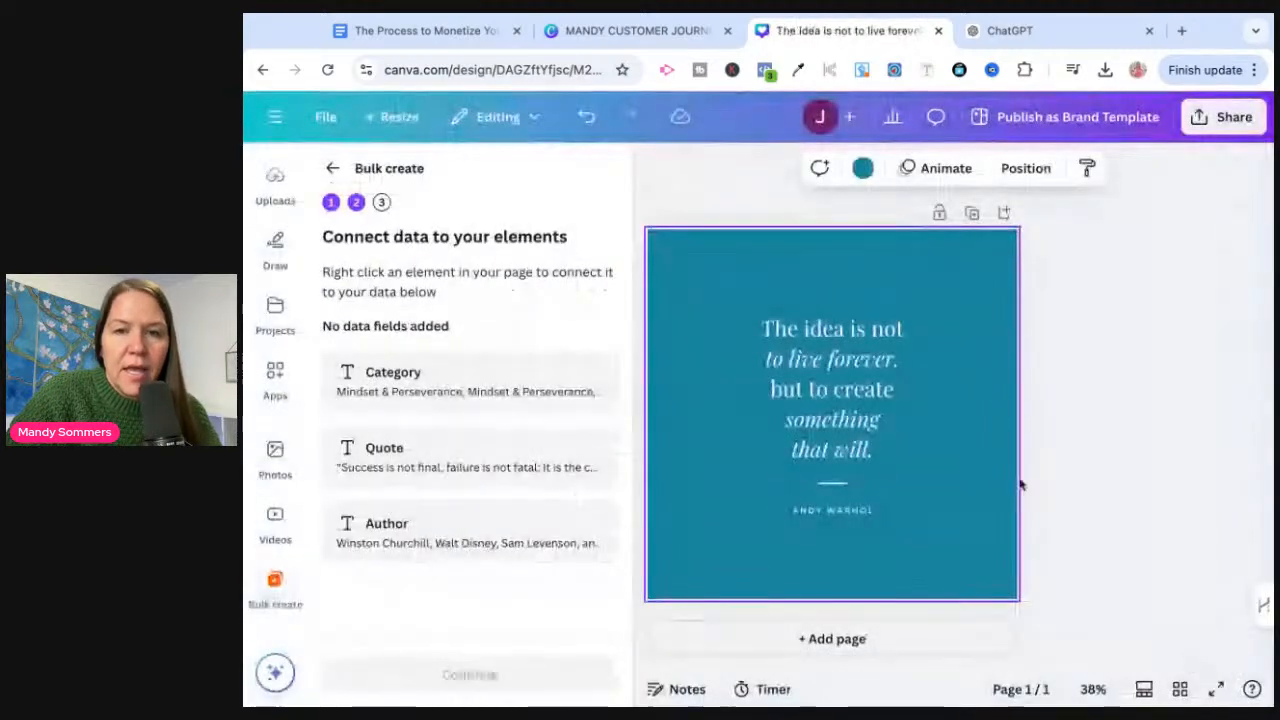
Step: Connect the main quote text on the page to the Quote data field
{"action": "right_click", "coordinate": [835, 358]}
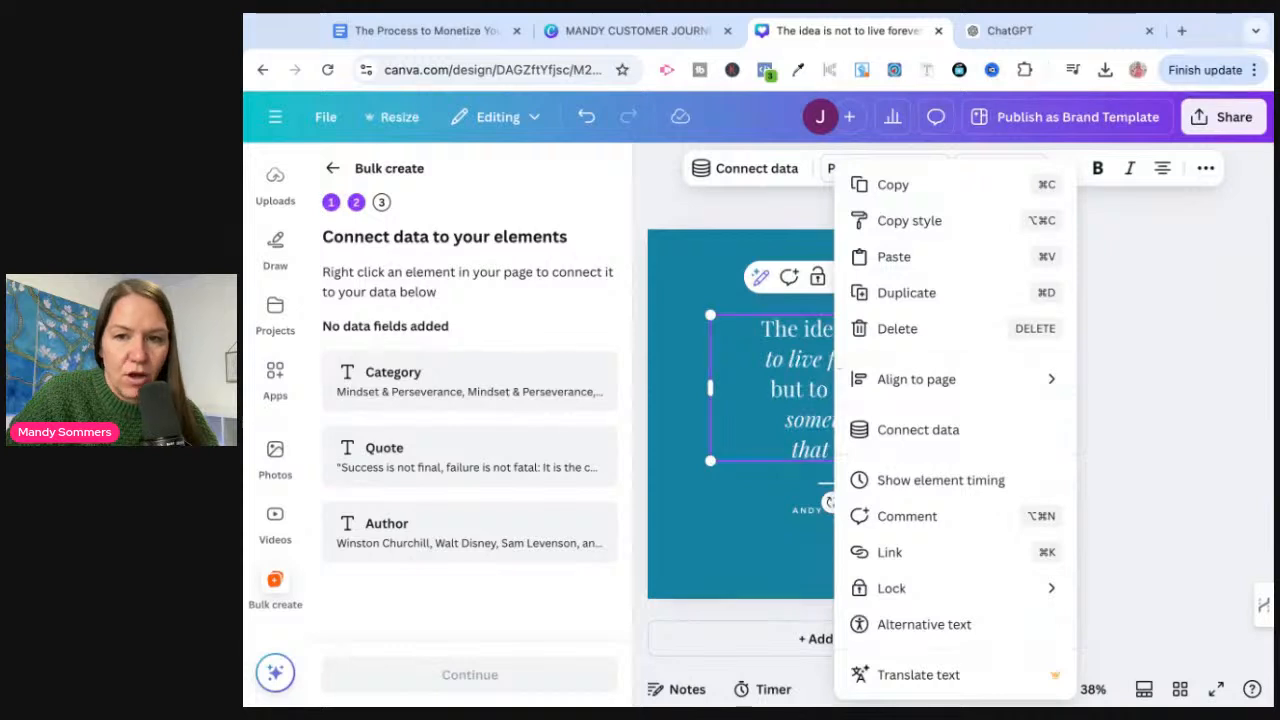
{"action": "left_click", "coordinate": [877, 432]}
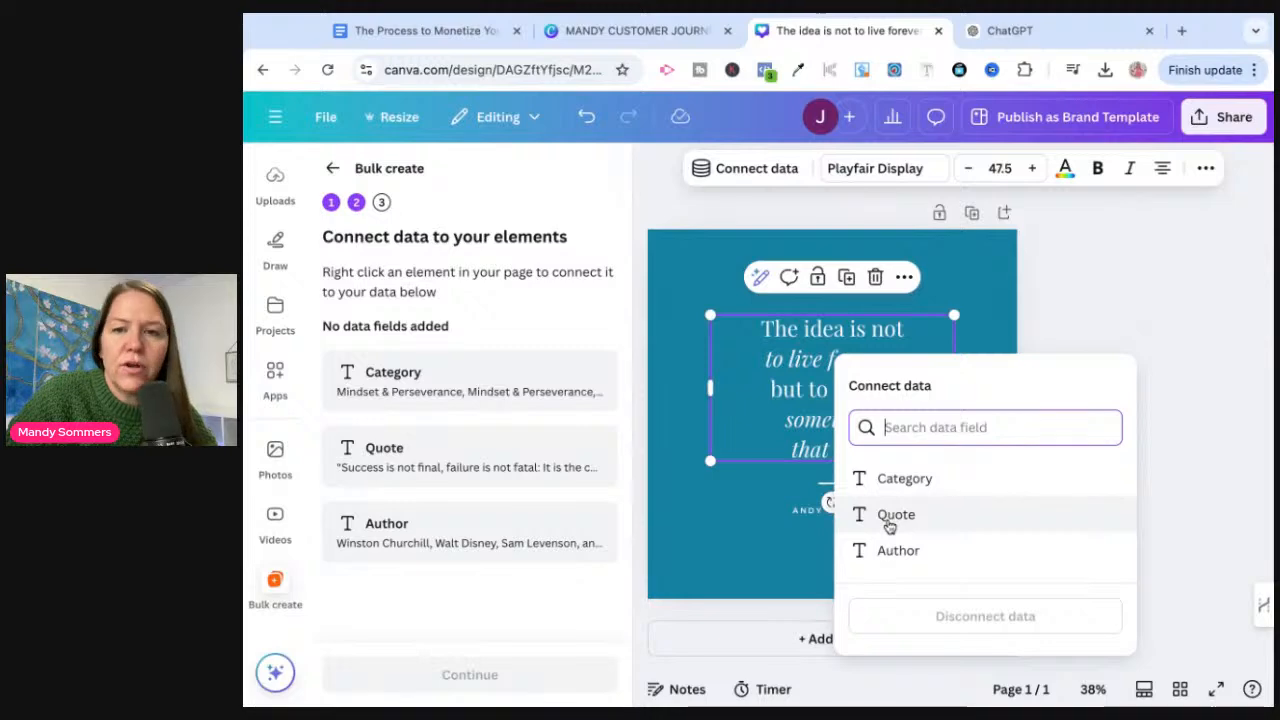
{"action": "left_click", "coordinate": [889, 518]}
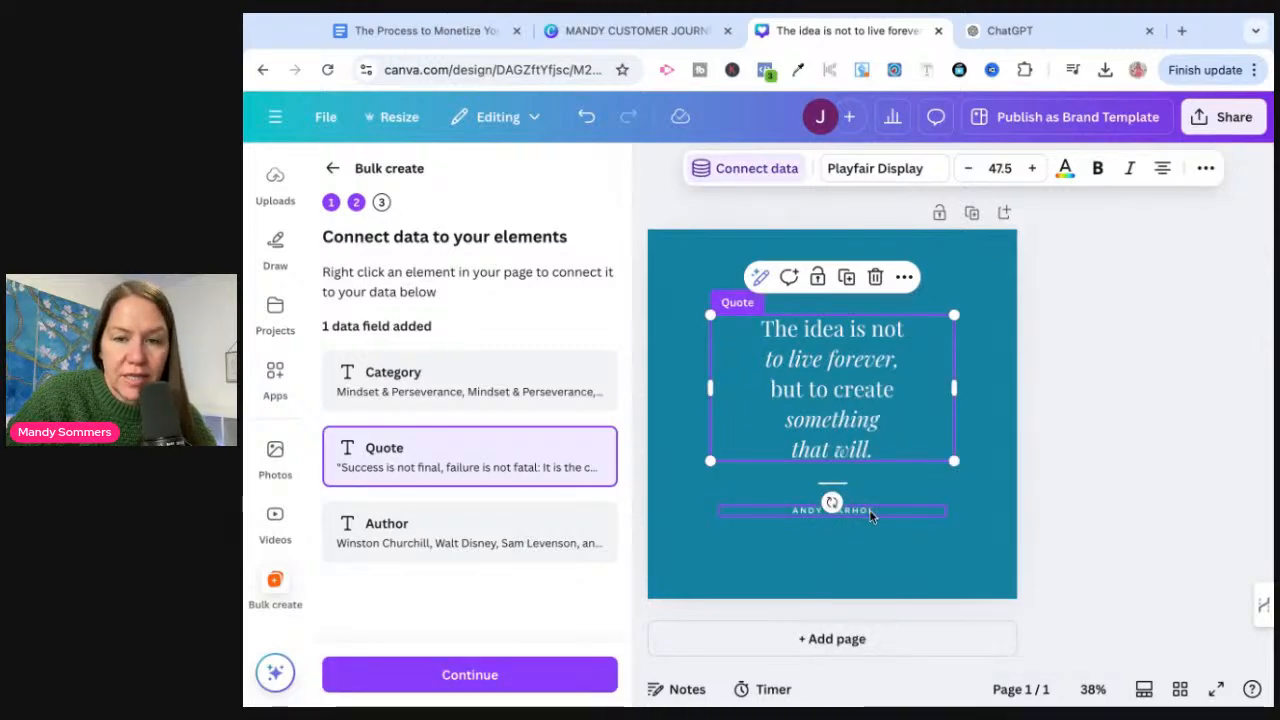
Step: Connect the author line under the quote to the Author data field and generate all 30 designs
{"action": "right_click", "coordinate": [869, 510]}
{"action": "left_click", "coordinate": [925, 430]}
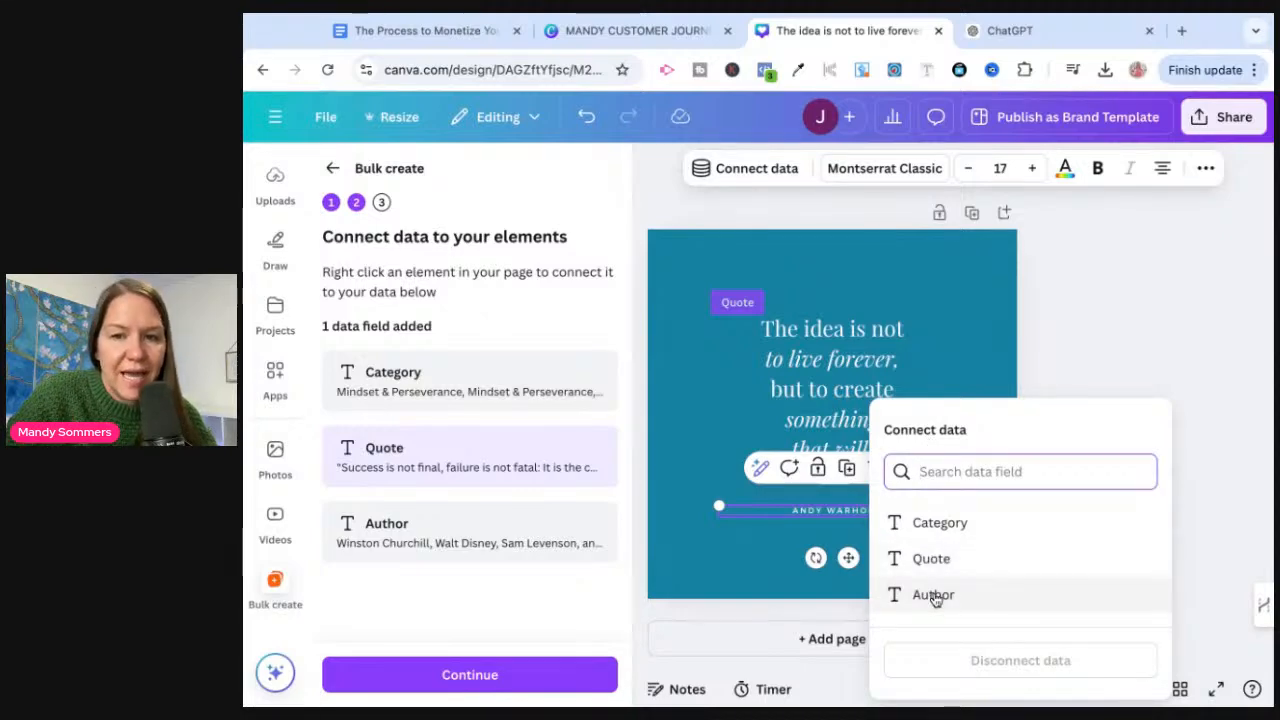
{"action": "left_click", "coordinate": [933, 596]}
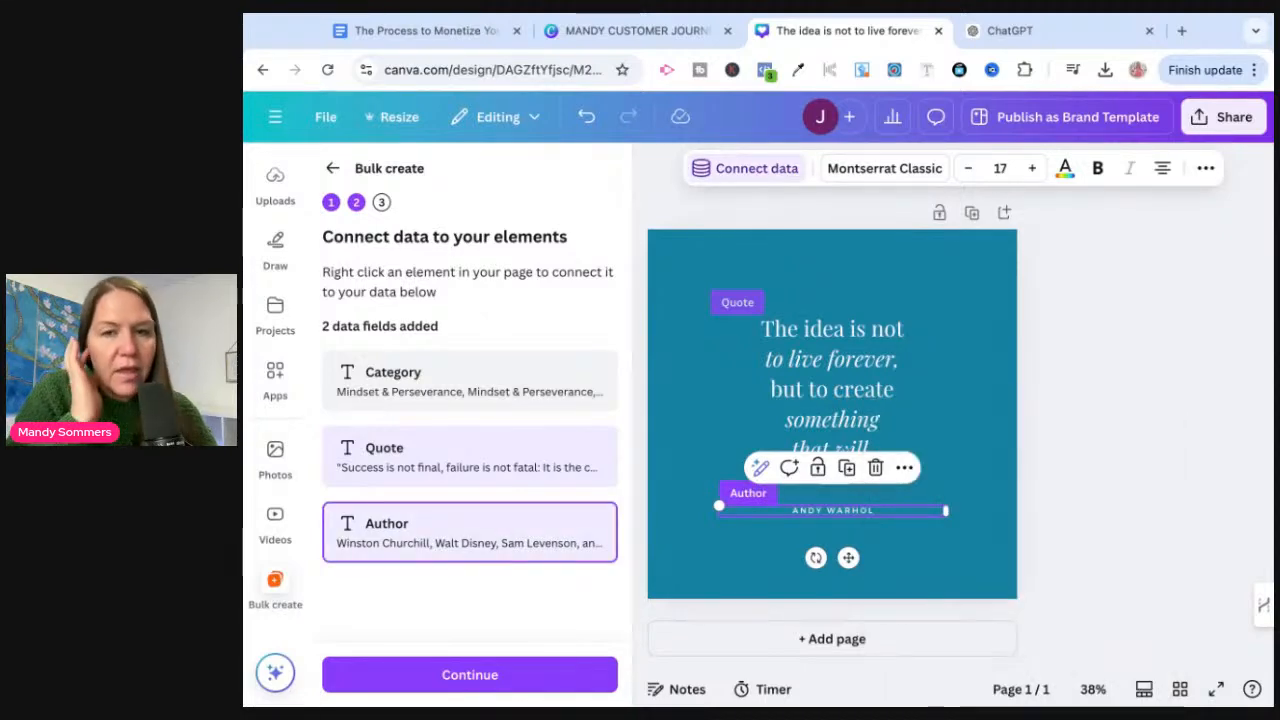
{"action": "left_click", "coordinate": [508, 670]}
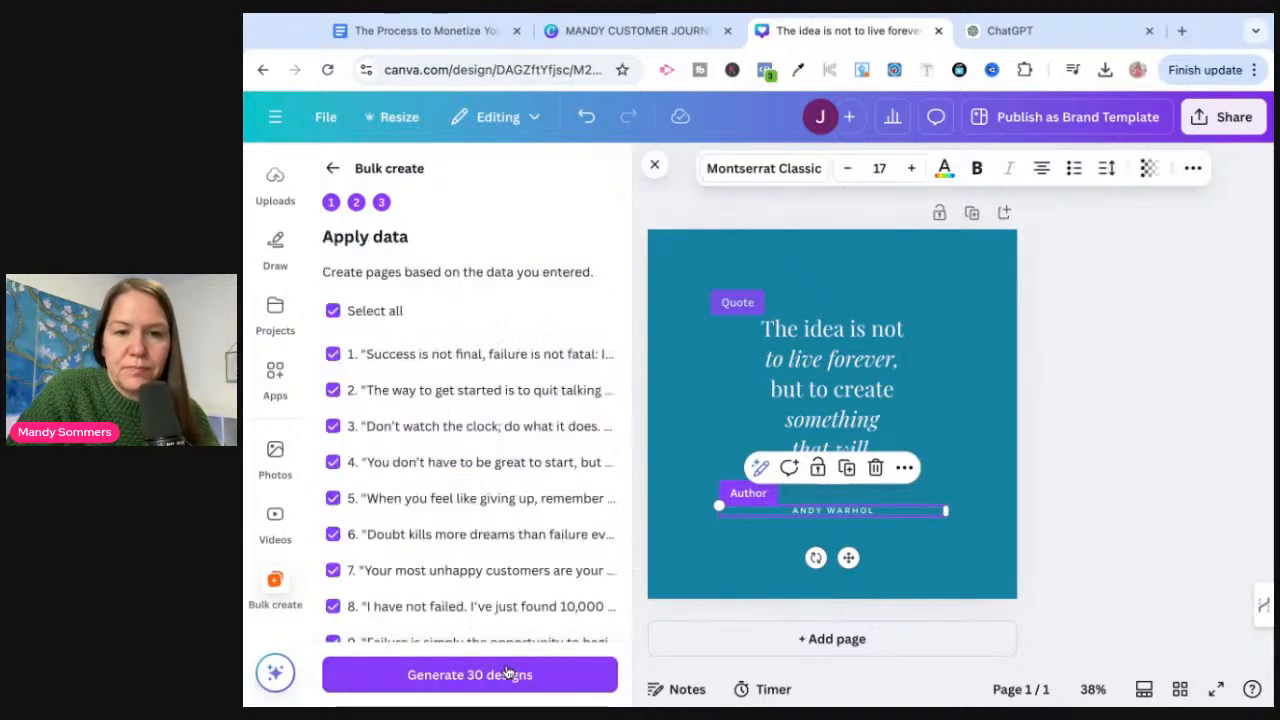
{"action": "left_click", "coordinate": [430, 675]}
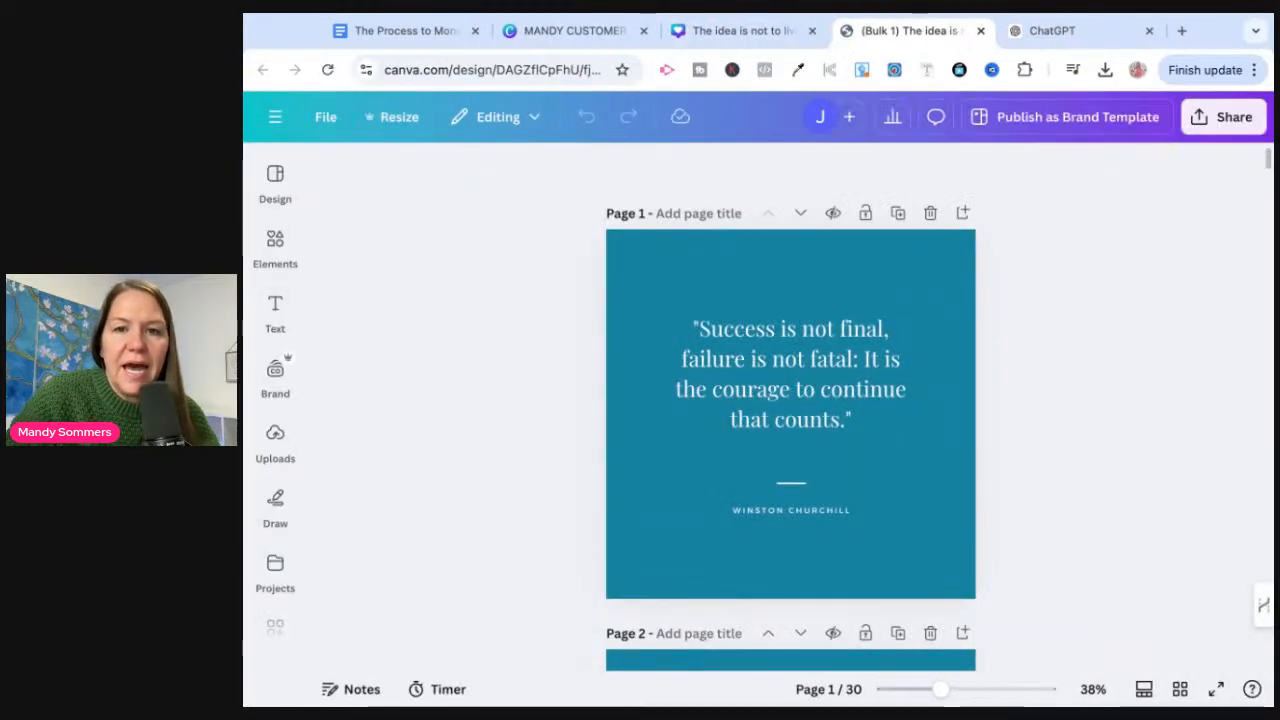
Step: Look through the generated pages to check how the quotes and authors are laid out
{"action": "scroll", "coordinate": [598, 497], "scroll_direction": "down", "scroll_amount": 1}
{"action": "scroll", "coordinate": [598, 497], "scroll_direction": "down", "scroll_amount": 15}
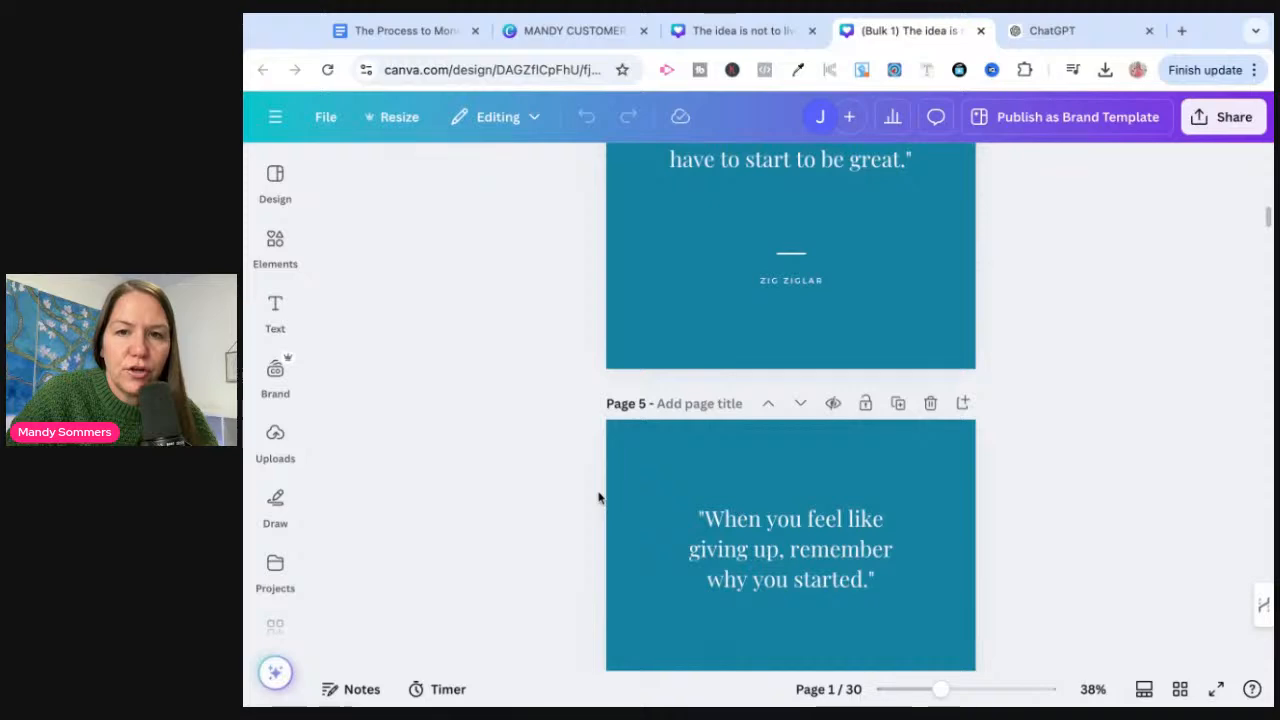
{"action": "scroll", "coordinate": [598, 497], "scroll_direction": "down", "scroll_amount": 10}
{"action": "scroll", "coordinate": [790, 420], "scroll_direction": "down", "scroll_amount": 3}
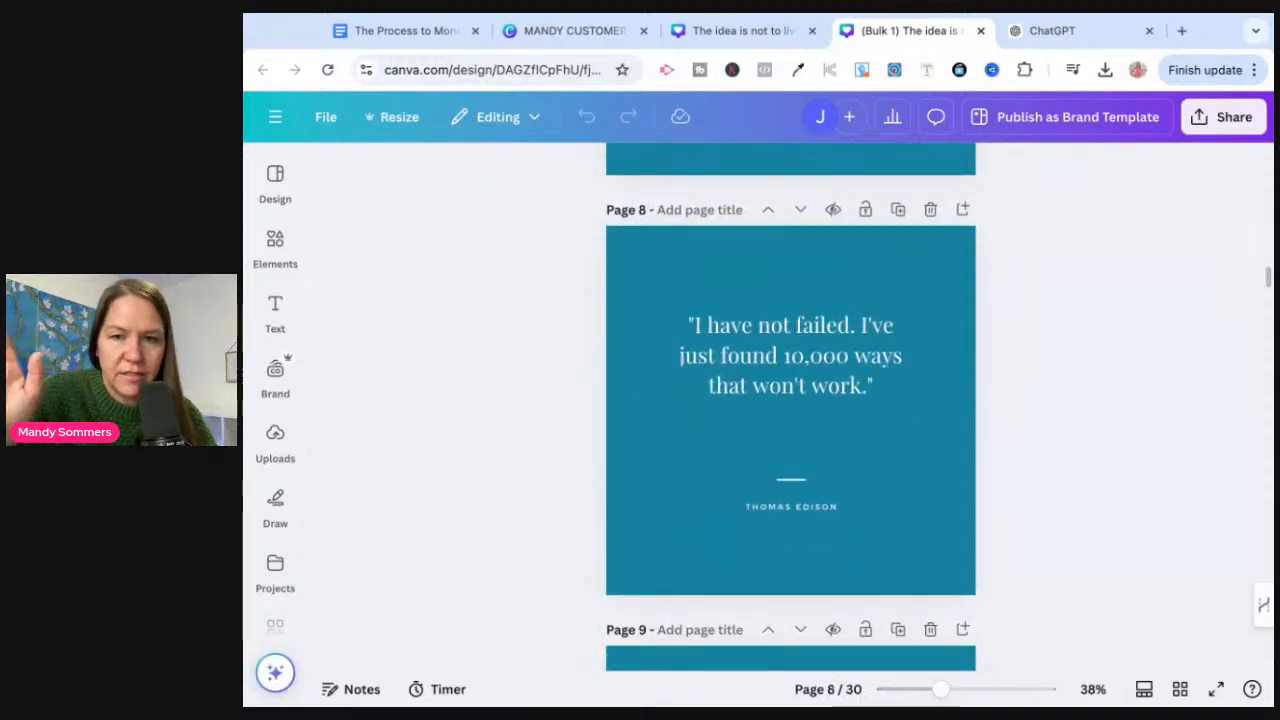
{"action": "scroll", "coordinate": [790, 420], "scroll_direction": "down", "scroll_amount": 7}
{"action": "scroll", "coordinate": [790, 420], "scroll_direction": "up", "scroll_amount": 10}
{"action": "scroll", "coordinate": [790, 420], "scroll_direction": "up", "scroll_amount": 20}
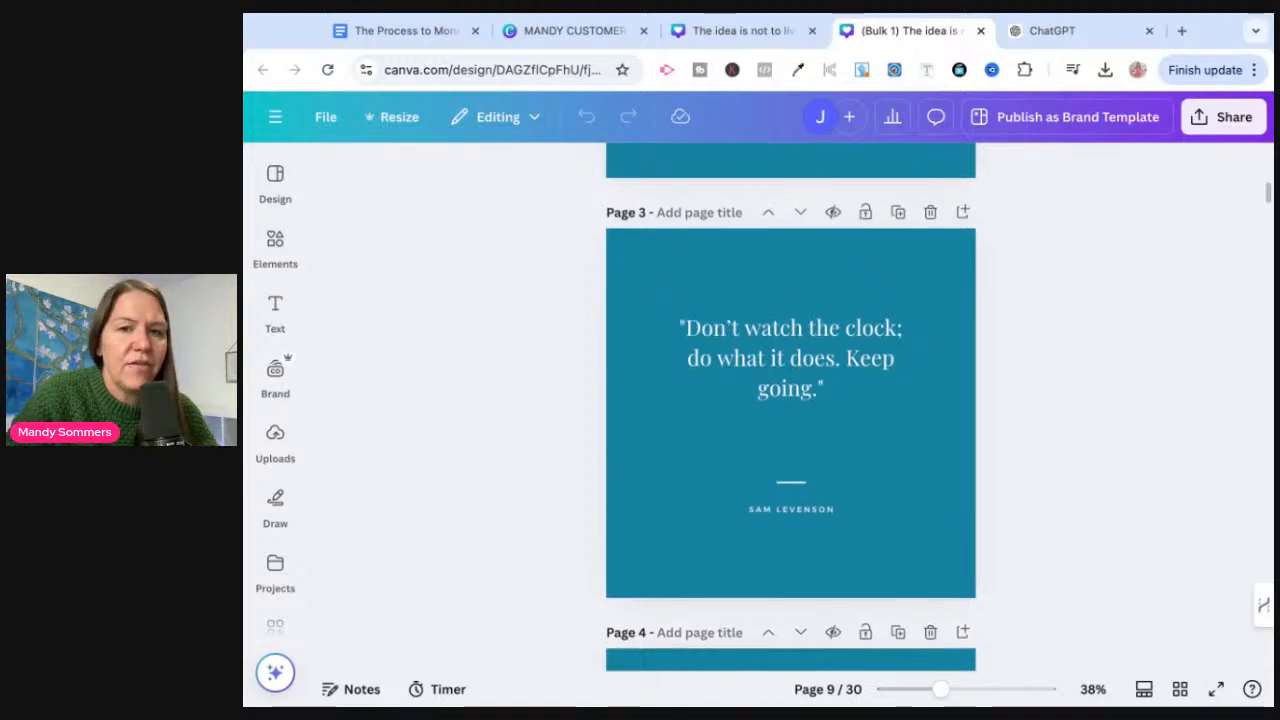
{"action": "scroll", "coordinate": [790, 420], "scroll_direction": "down", "scroll_amount": 1}
{"action": "scroll", "coordinate": [790, 420], "scroll_direction": "down", "scroll_amount": 20}
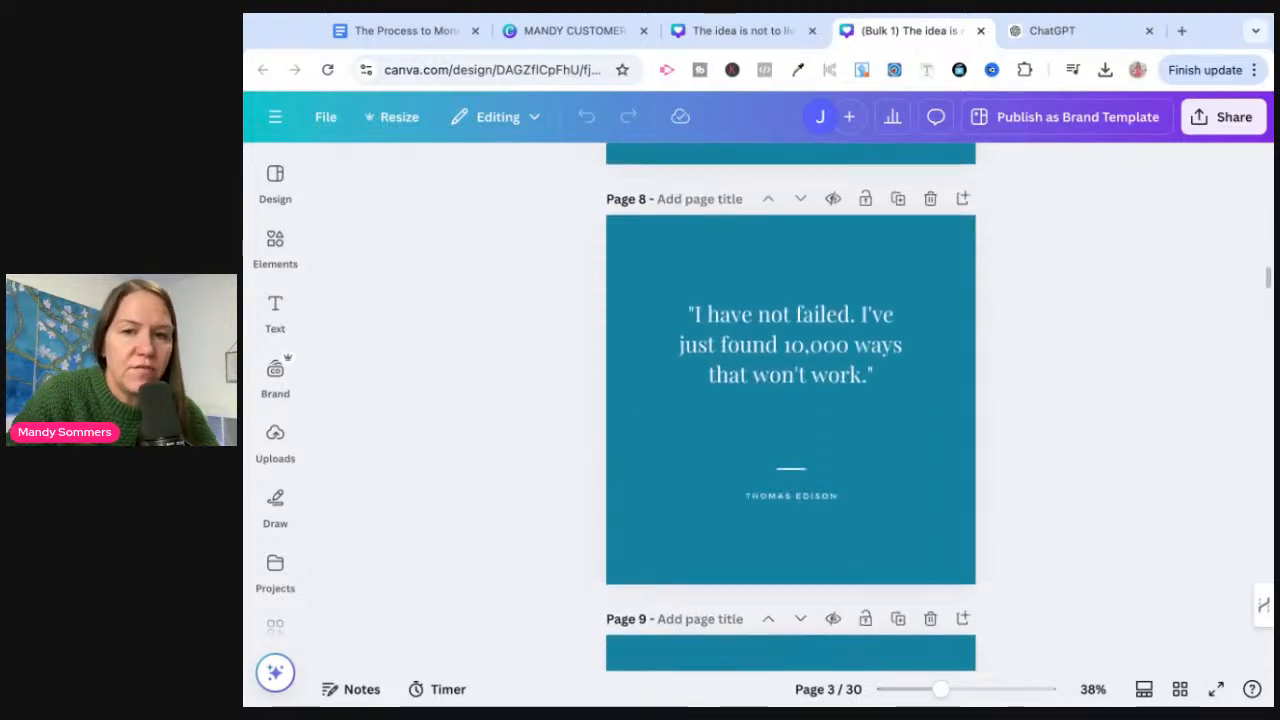
{"action": "scroll", "coordinate": [790, 420], "scroll_direction": "down", "scroll_amount": 15}
{"action": "scroll", "coordinate": [790, 420], "scroll_direction": "up", "scroll_amount": 20}
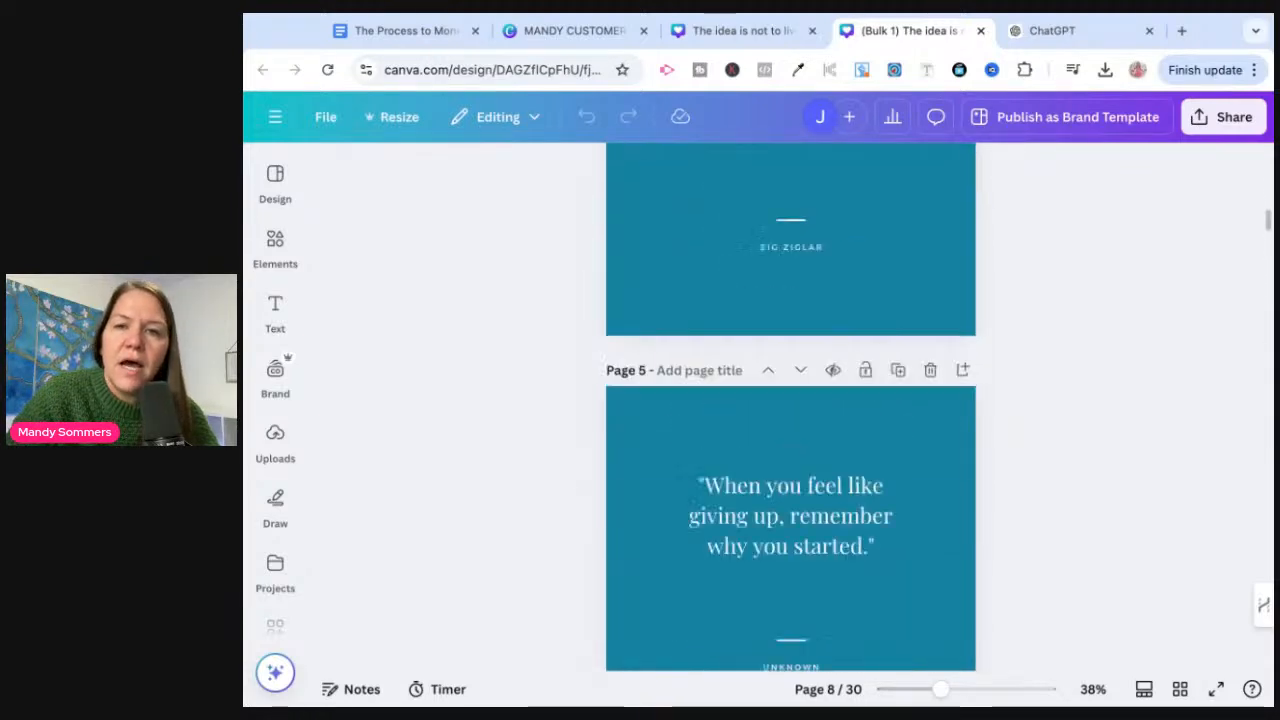
Step: Set the backgrounds of pages 1, 3 and 4 to the brand palette's coral pink, light salmon and grey-blue respectively
{"action": "left_click", "coordinate": [683, 265]}
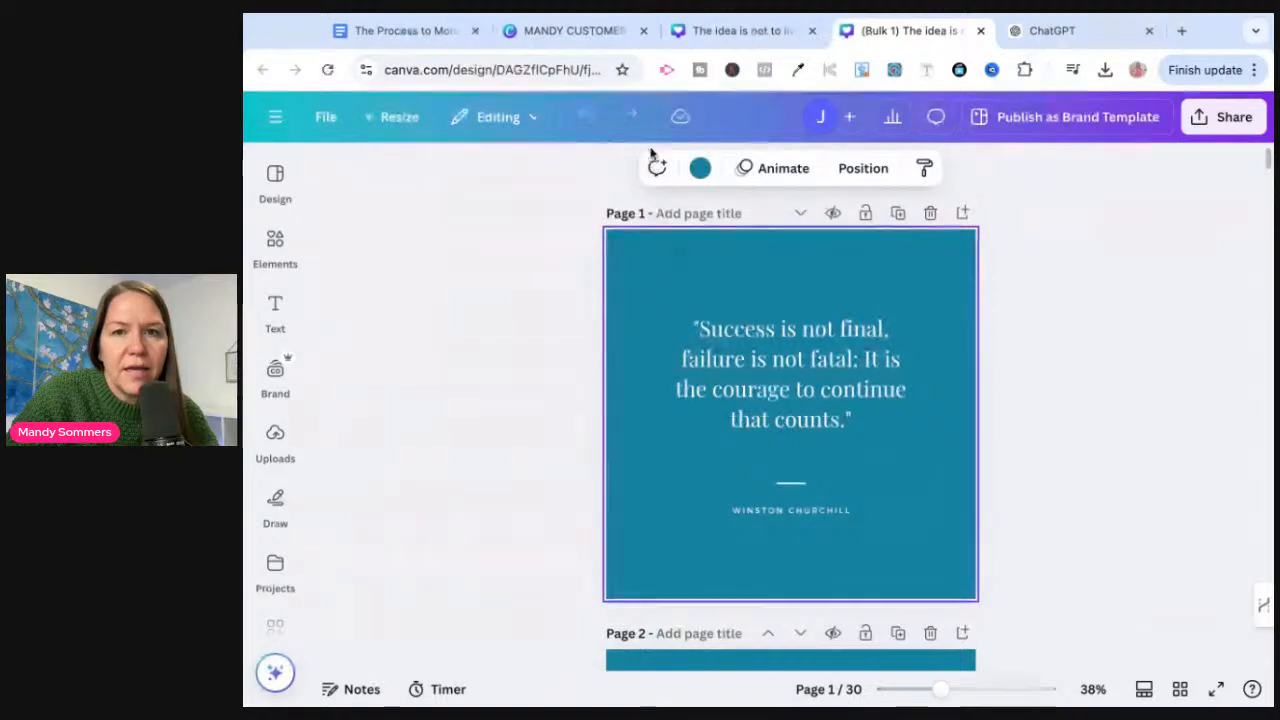
{"action": "left_click", "coordinate": [700, 166]}
{"action": "left_click", "coordinate": [495, 437]}
{"action": "scroll", "coordinate": [709, 433], "scroll_direction": "down", "scroll_amount": 7}
{"action": "left_click", "coordinate": [719, 420]}
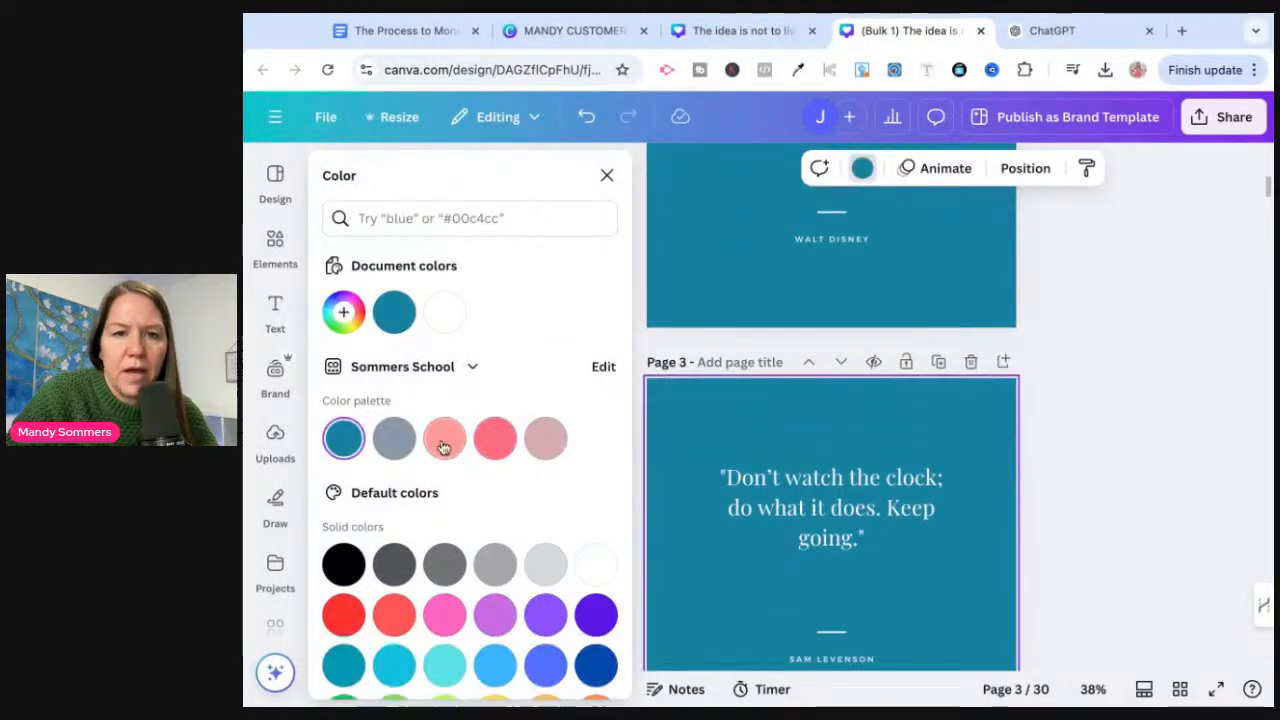
{"action": "left_click", "coordinate": [430, 443]}
{"action": "scroll", "coordinate": [719, 434], "scroll_direction": "down", "scroll_amount": 6}
{"action": "left_click", "coordinate": [717, 500]}
{"action": "left_click", "coordinate": [394, 440]}
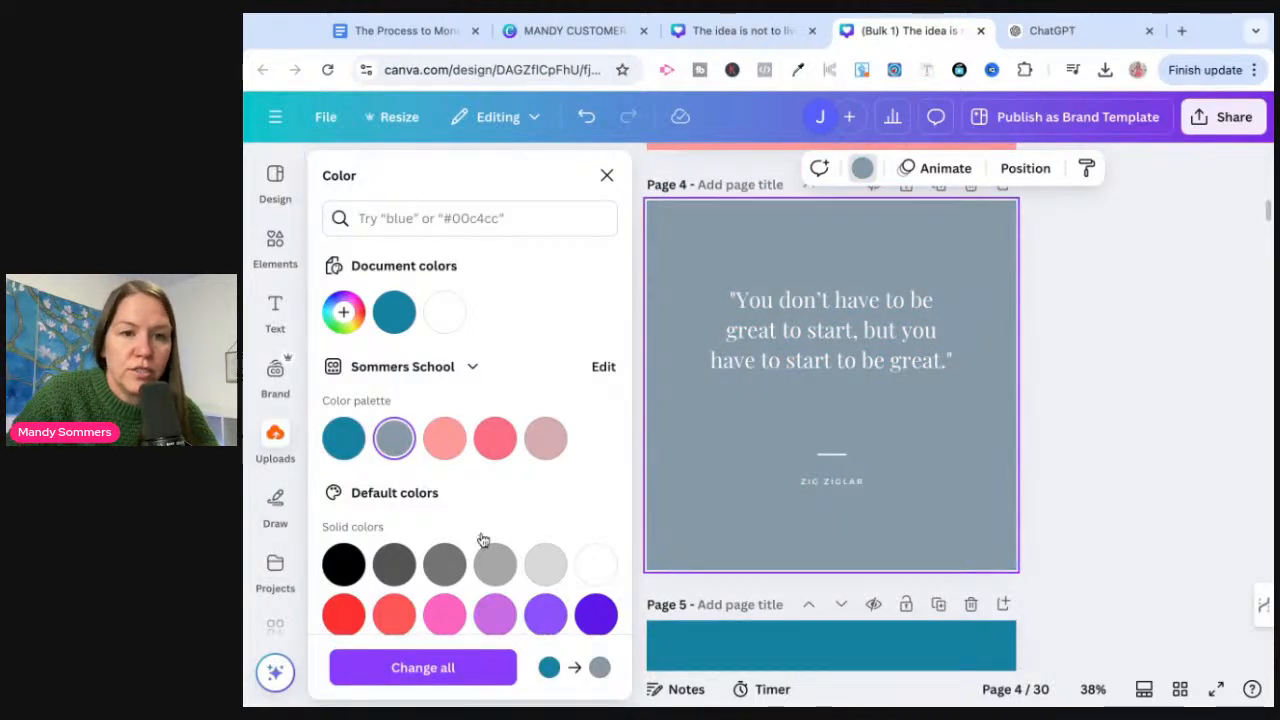
Step: Search the photos for "beach" and fill page 5's background with the pink-sky ocean wave photo
{"action": "scroll", "coordinate": [785, 467], "scroll_direction": "down", "scroll_amount": 4}
{"action": "scroll", "coordinate": [785, 467], "scroll_direction": "down", "scroll_amount": 1}
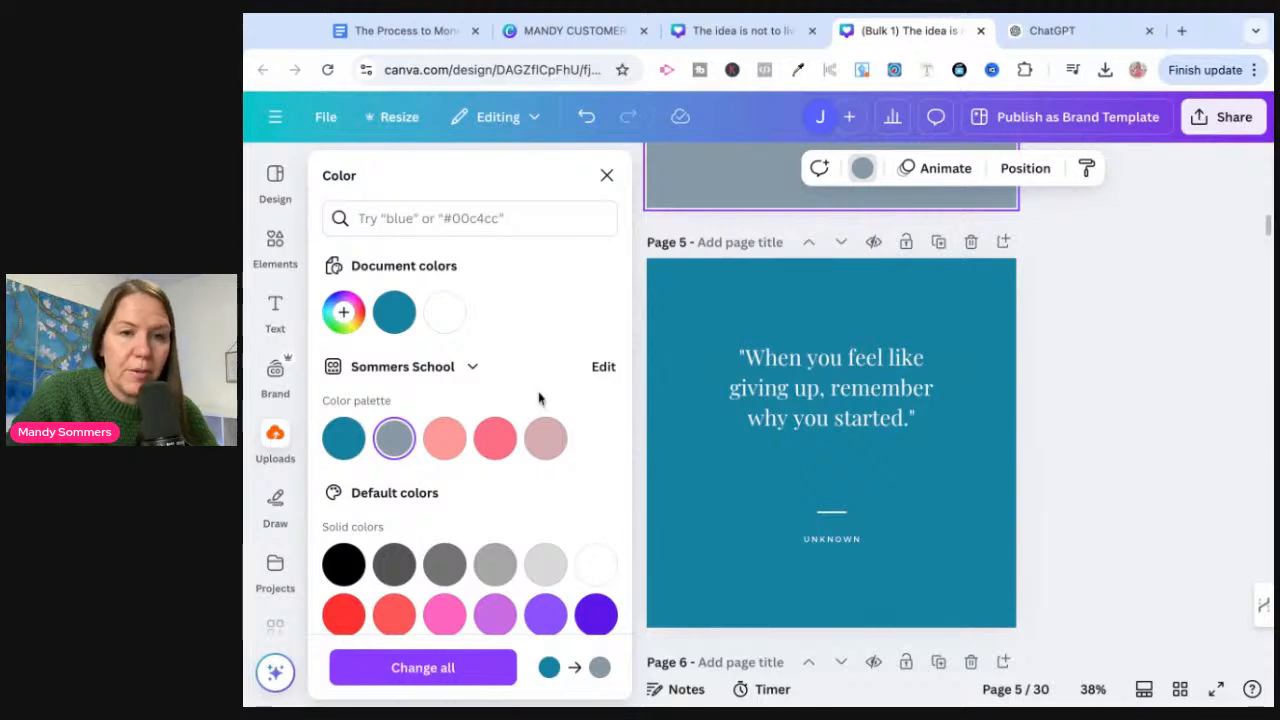
{"action": "scroll", "coordinate": [278, 578], "scroll_direction": "down", "scroll_amount": 3}
{"action": "left_click", "coordinate": [280, 575]}
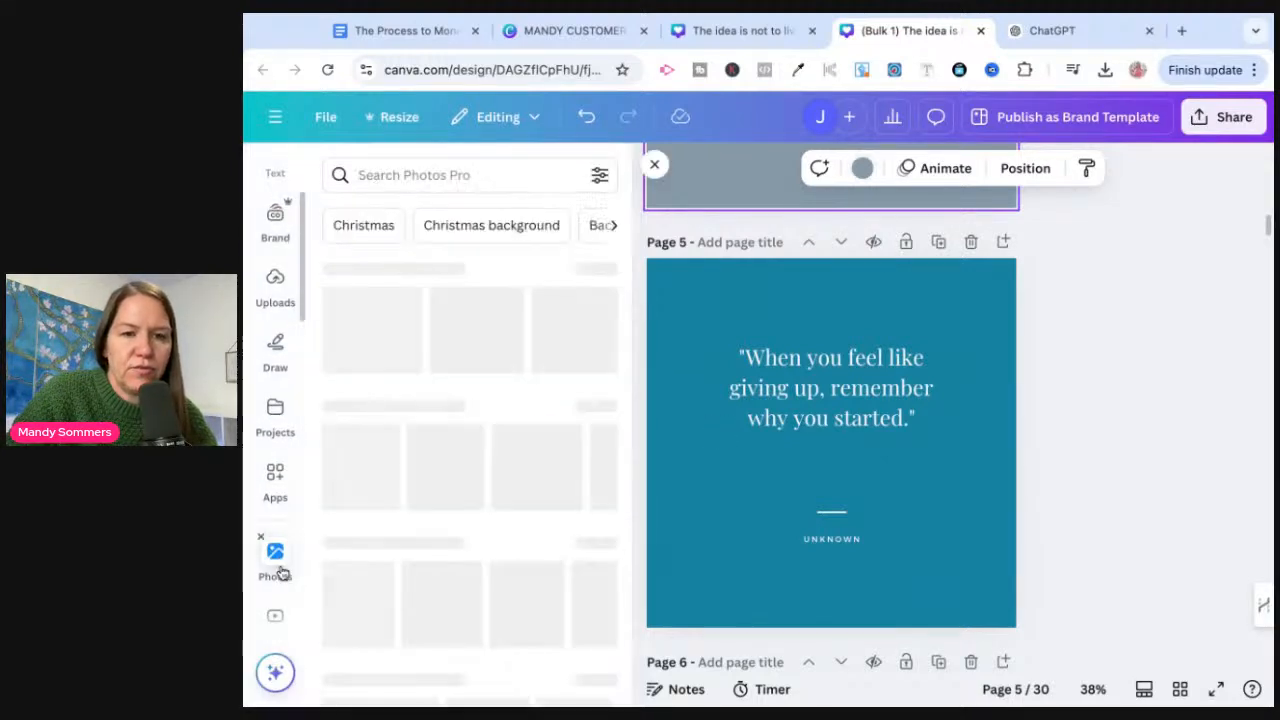
{"action": "left_click", "coordinate": [450, 186]}
{"action": "type", "text": "beach"}
{"action": "key", "text": "Return"}
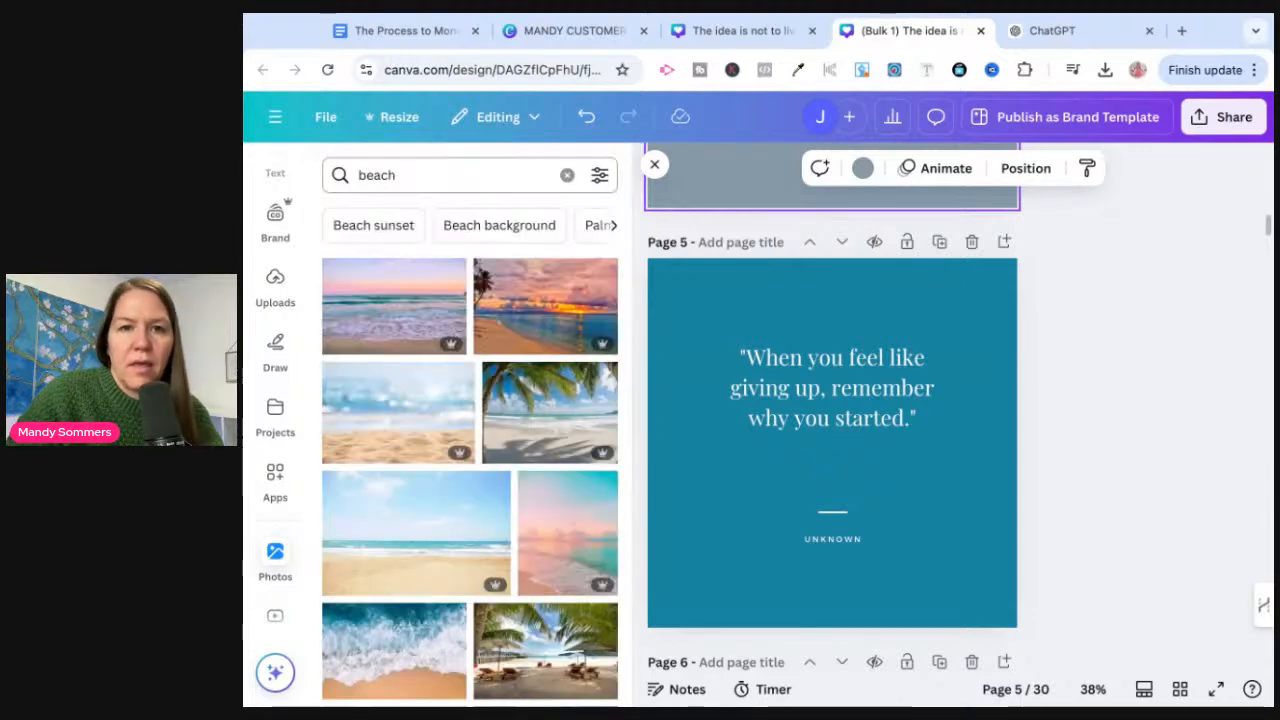
{"action": "left_click", "coordinate": [405, 316]}
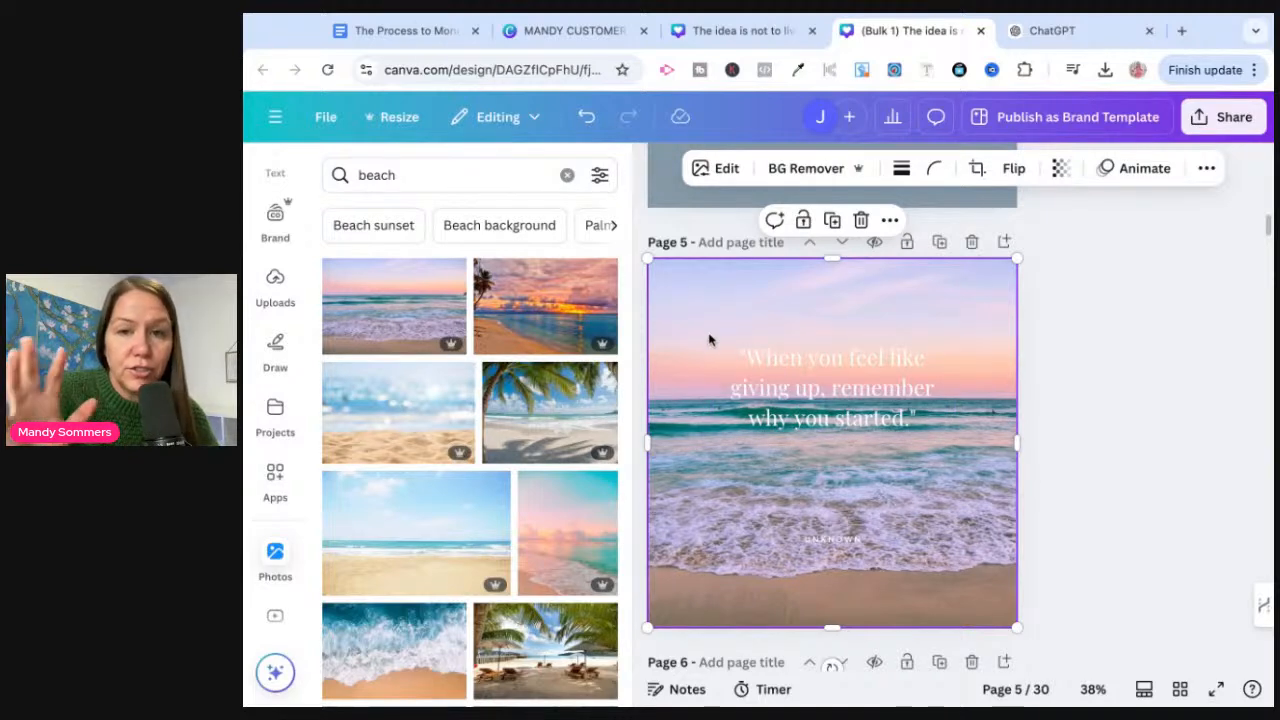
Step: Set the transparency of page 5's beach photo to 60
{"action": "left_click", "coordinate": [1060, 168]}
{"action": "left_click_drag", "start_coordinate": [1105, 244], "coordinate": [1050, 243]}
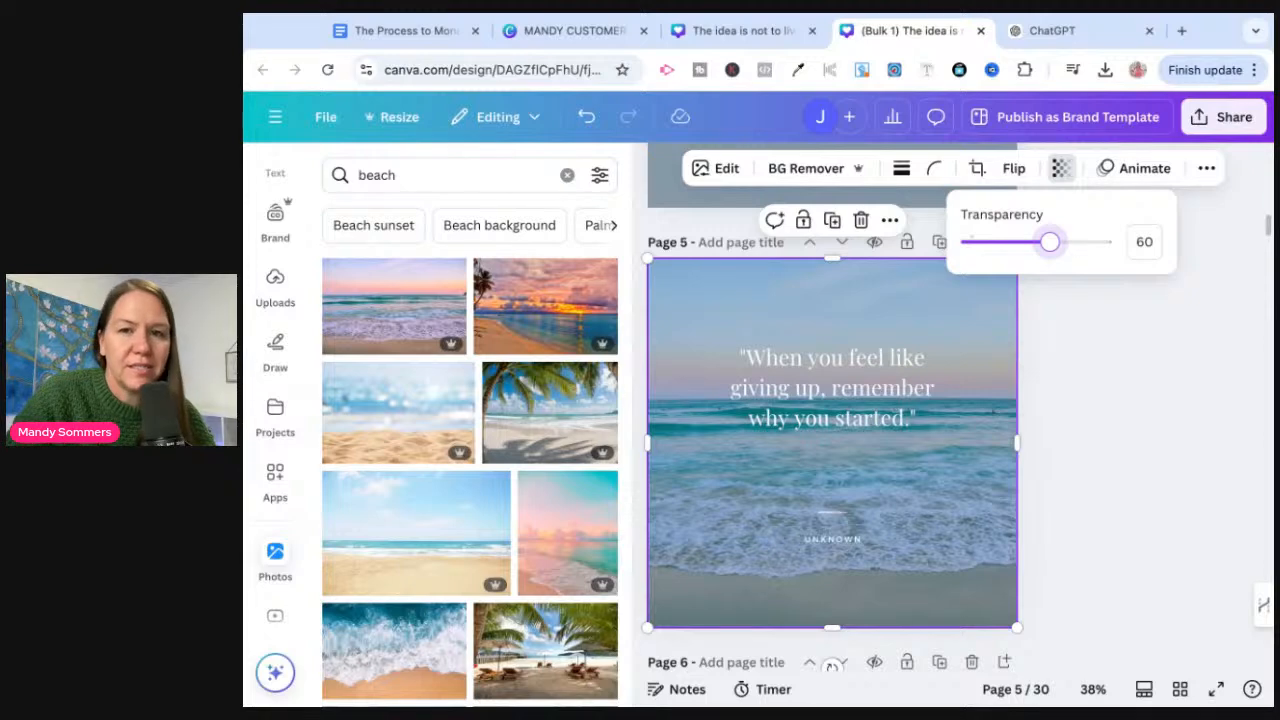
{"action": "left_click", "coordinate": [1084, 453]}
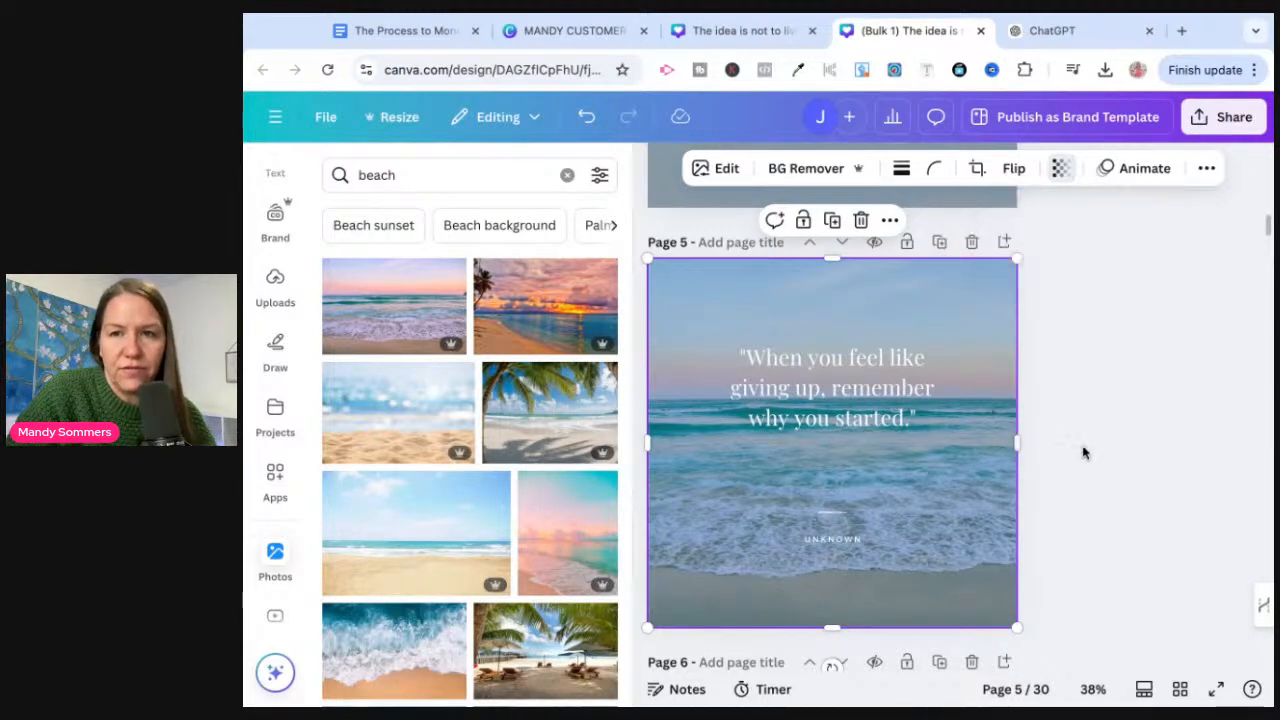
Step: Return to page 1 and open the sharing and download options for the design
{"action": "scroll", "coordinate": [1084, 453], "scroll_direction": "up", "scroll_amount": 16}
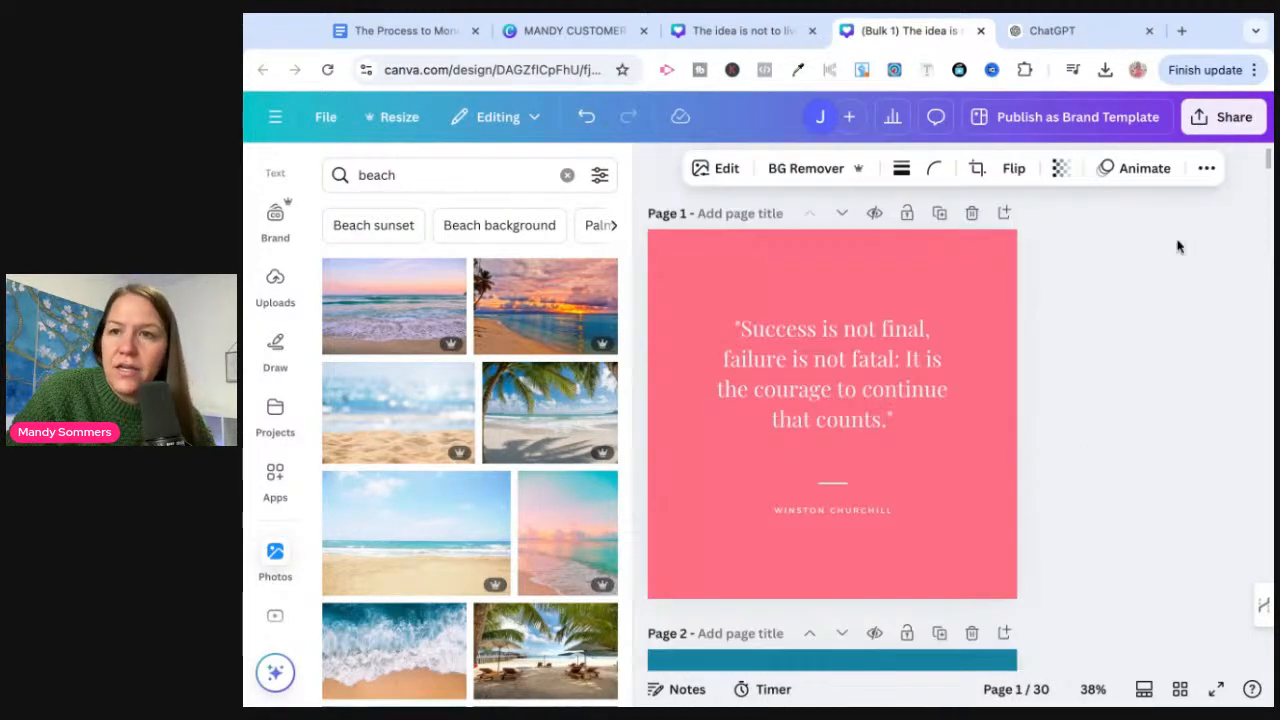
{"action": "left_click", "coordinate": [1228, 118]}
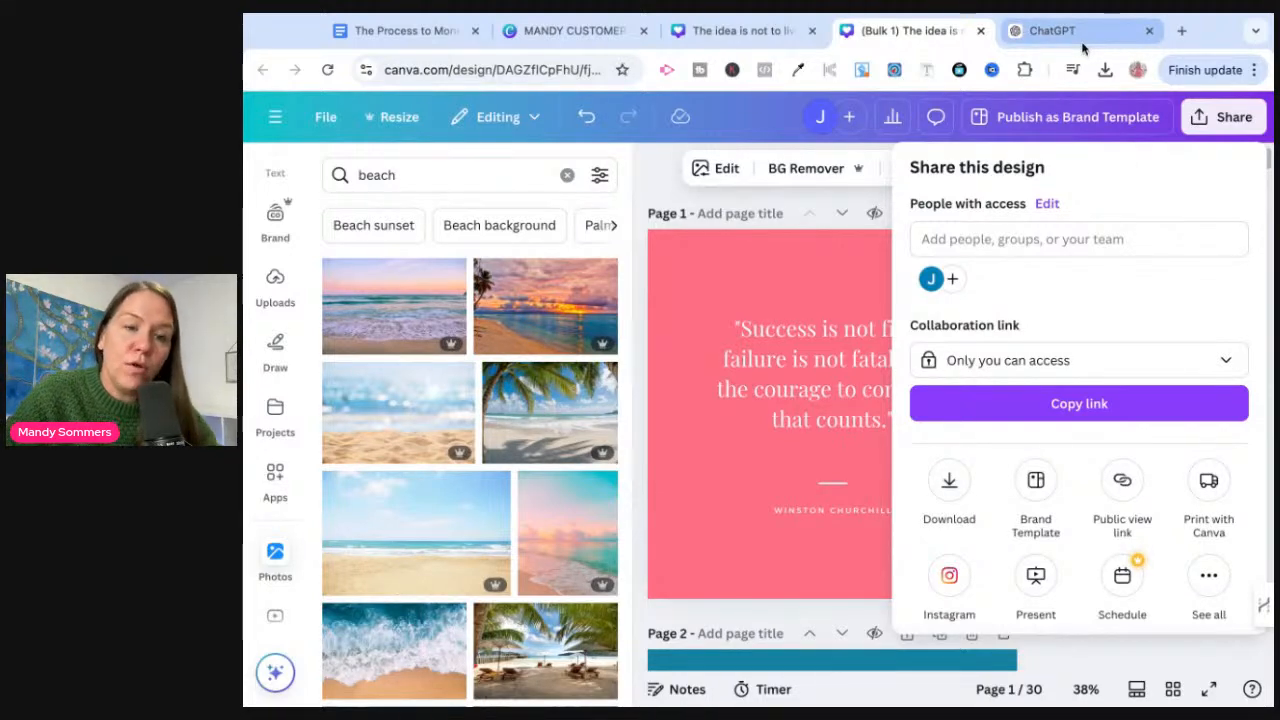
Step: Switch to ChatGPT and copy the first quote in the table together with its author, Winston Churchill
{"action": "left_click", "coordinate": [1052, 30]}
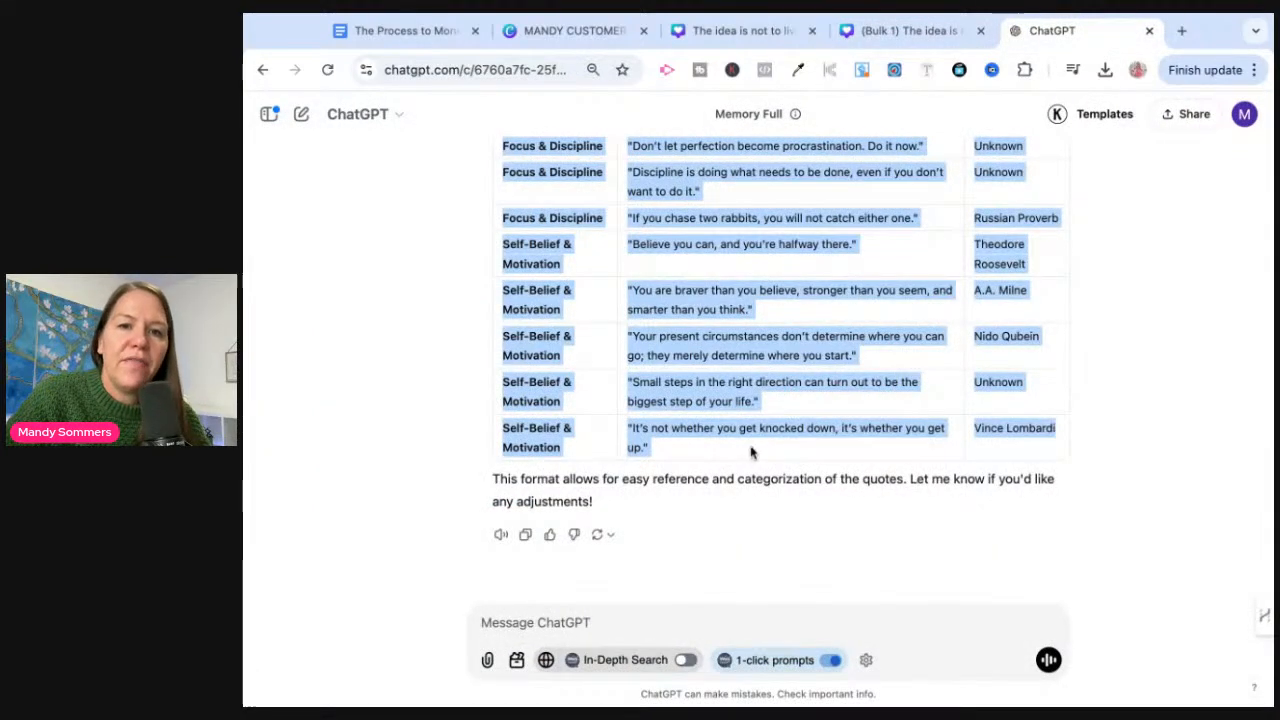
{"action": "scroll", "coordinate": [752, 428], "scroll_direction": "up", "scroll_amount": 10}
{"action": "scroll", "coordinate": [752, 428], "scroll_direction": "up", "scroll_amount": 3}
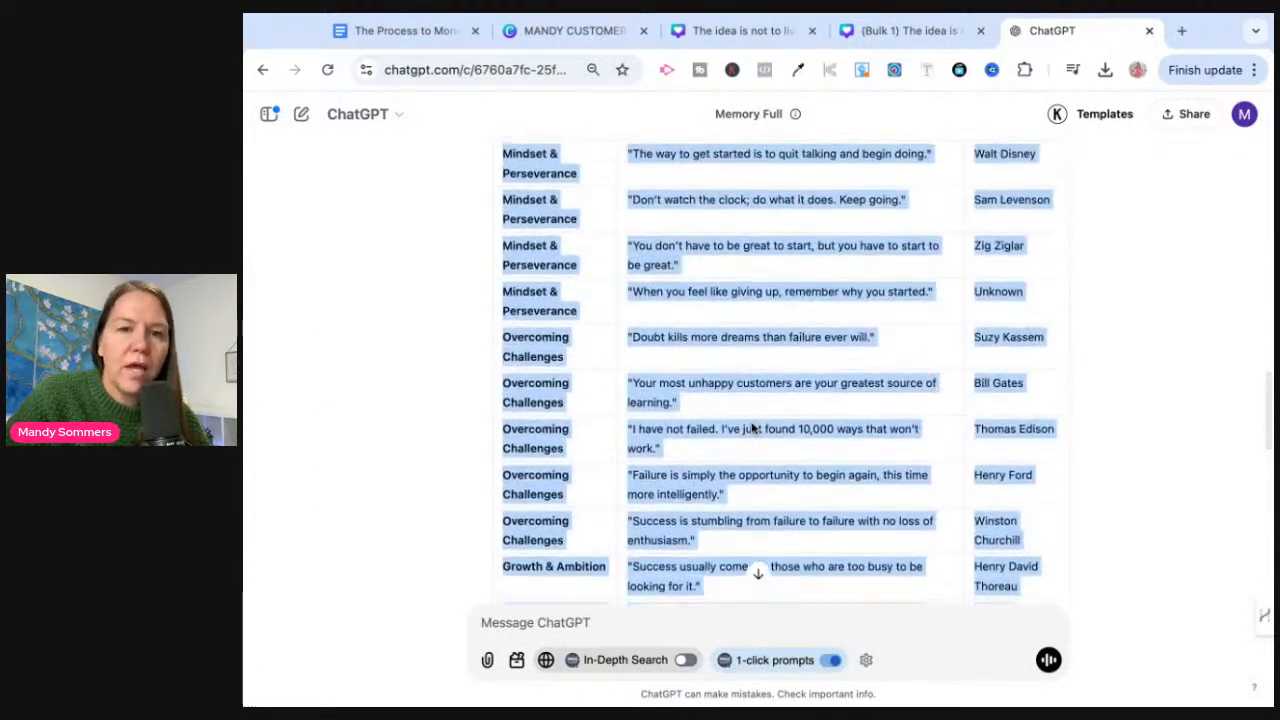
{"action": "scroll", "coordinate": [740, 430], "scroll_direction": "up", "scroll_amount": 5}
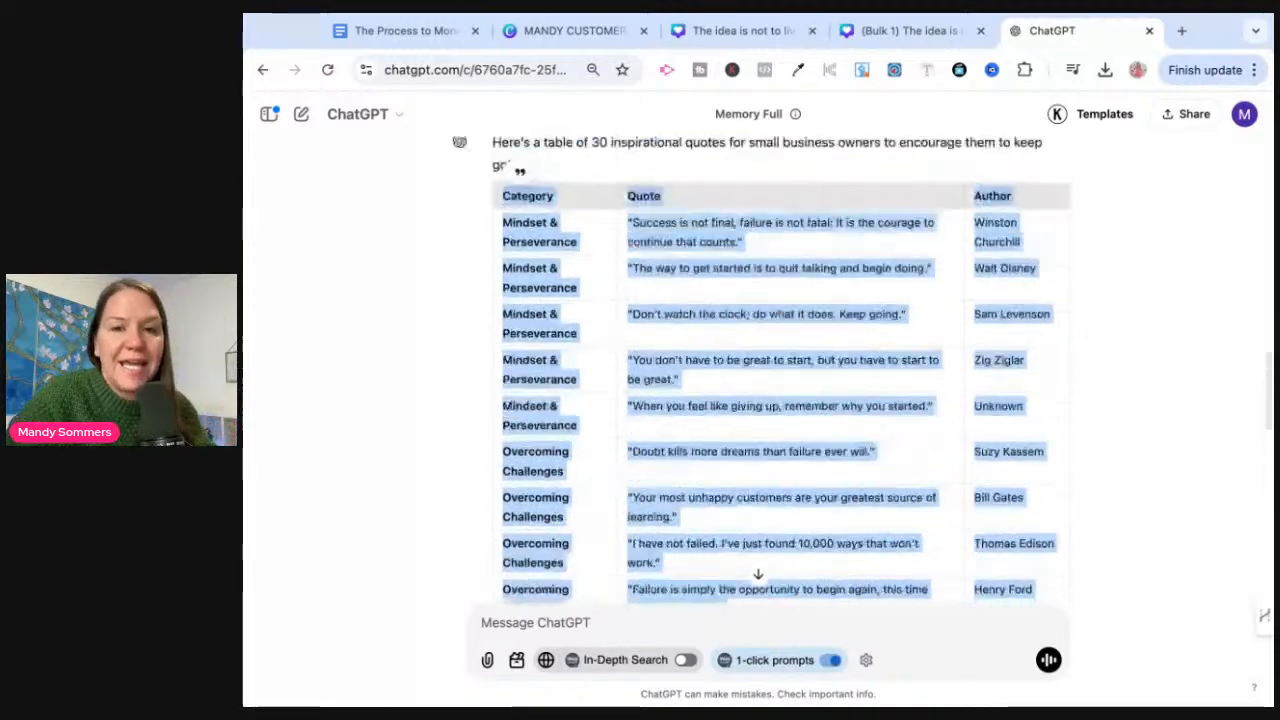
{"action": "scroll", "coordinate": [717, 436], "scroll_direction": "down", "scroll_amount": 2}
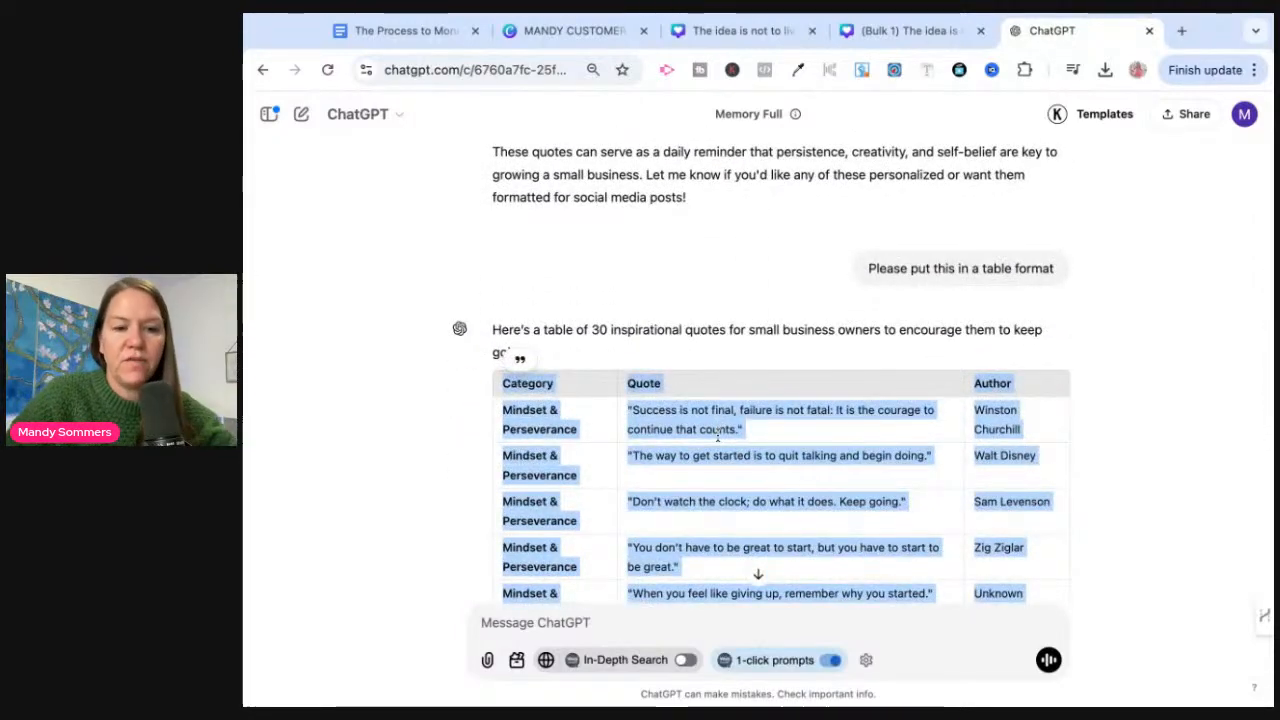
{"action": "left_click", "coordinate": [711, 383]}
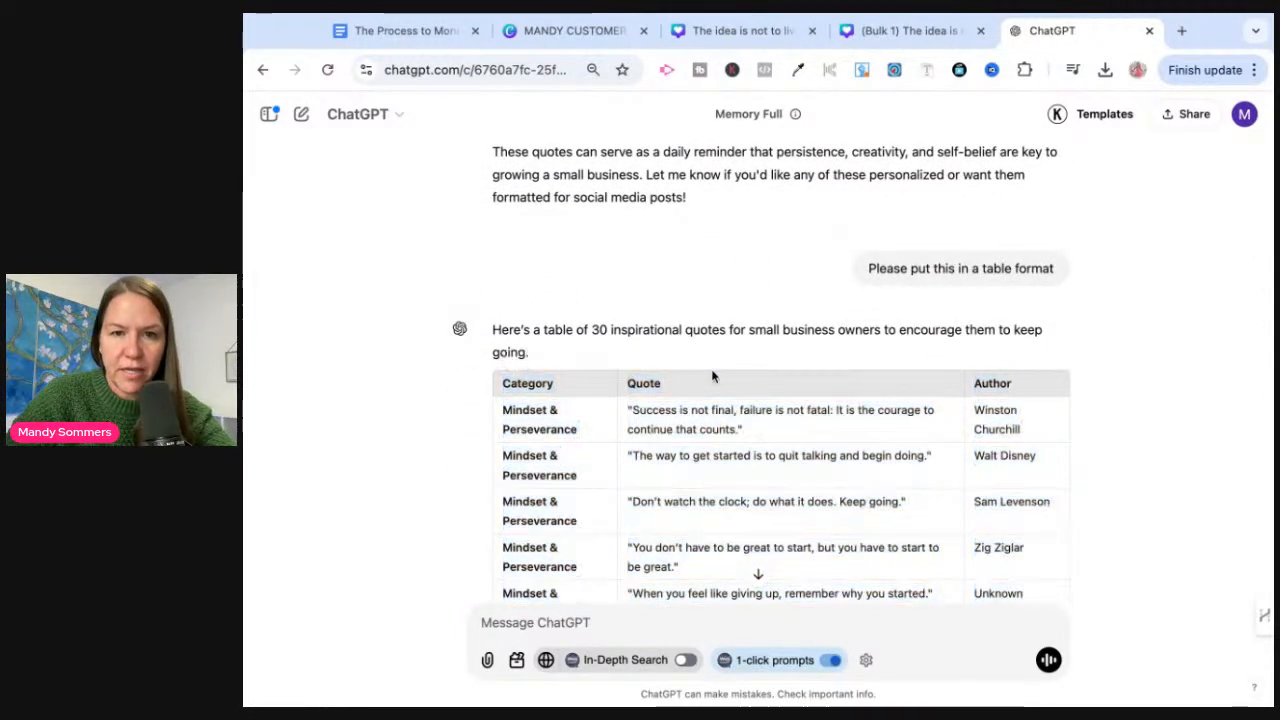
{"action": "triple_click", "coordinate": [746, 436]}
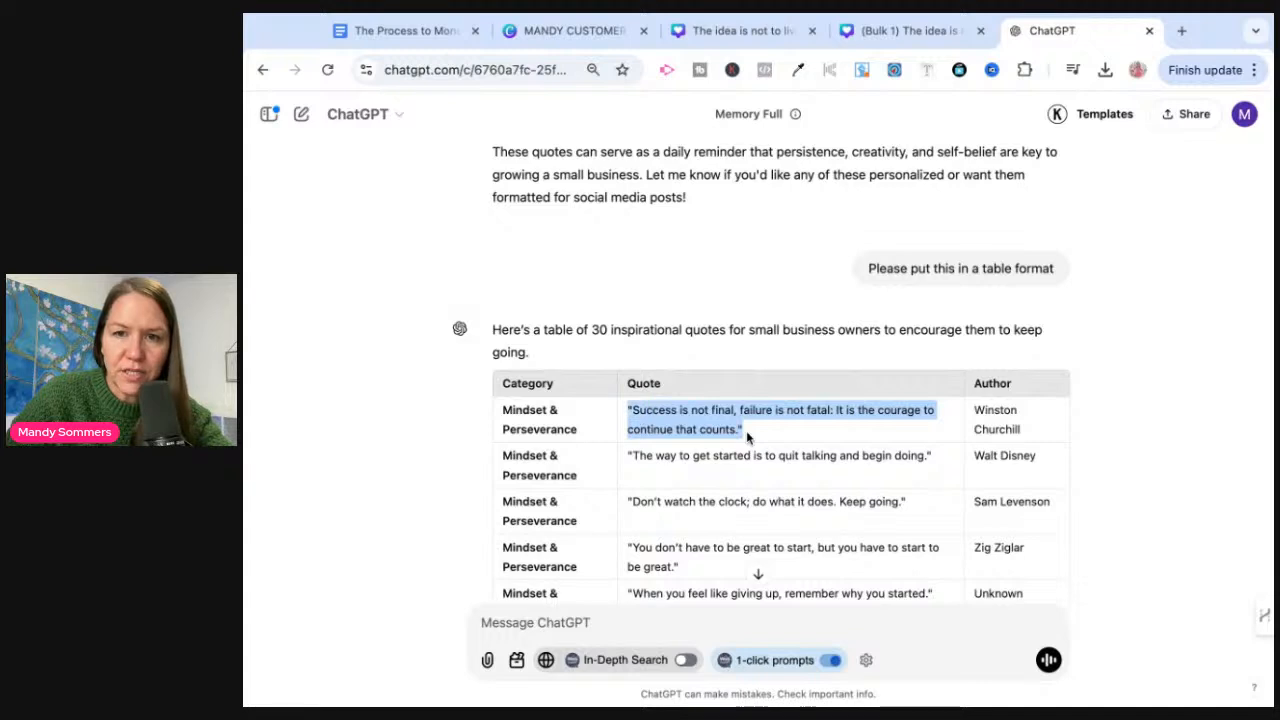
{"action": "left_click", "coordinate": [1036, 438]}
{"action": "left_click_drag", "start_coordinate": [1036, 438], "coordinate": [628, 411]}
{"action": "key", "text": "ctrl+c"}
Step: Send "Please create a instagram description for this quote in a fun, witty professional voice" with the copied quote, and select the generated caption
{"action": "left_click", "coordinate": [588, 629]}
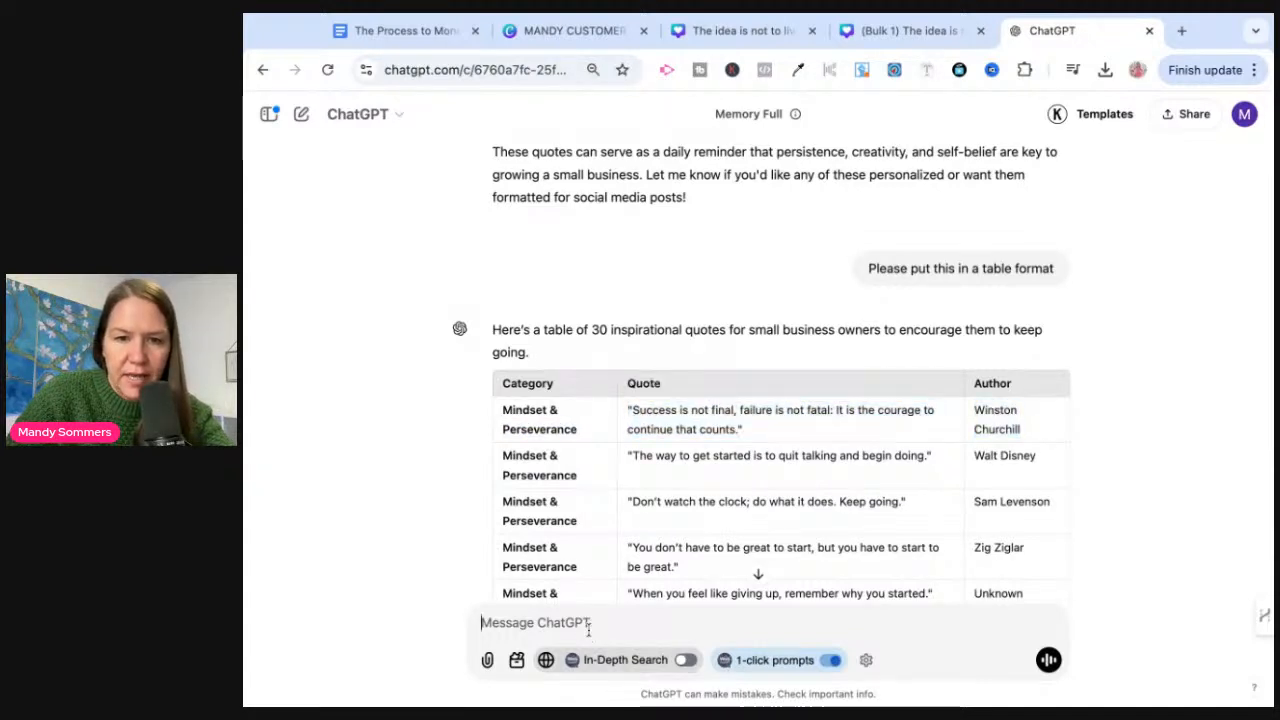
{"action": "type", "text": "In"}
{"action": "key", "text": "BackSpace"}
{"action": "key", "text": "BackSpace"}
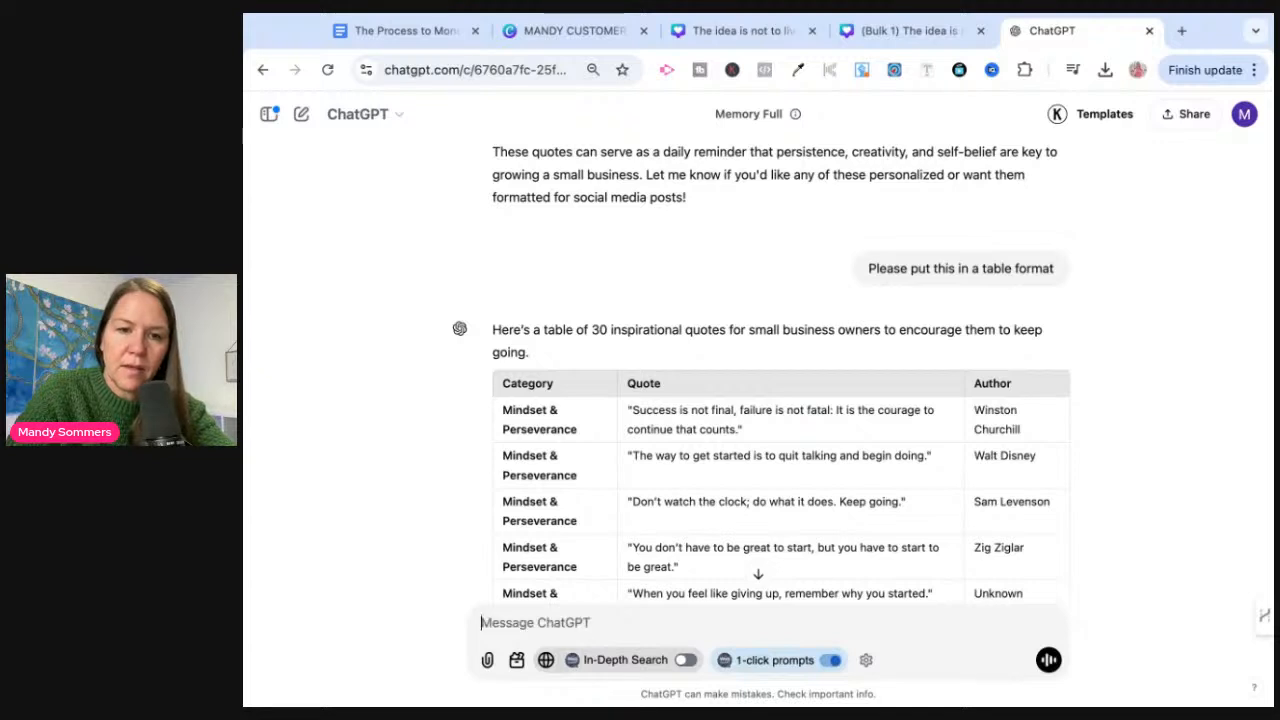
{"action": "type", "text": "Please create "}
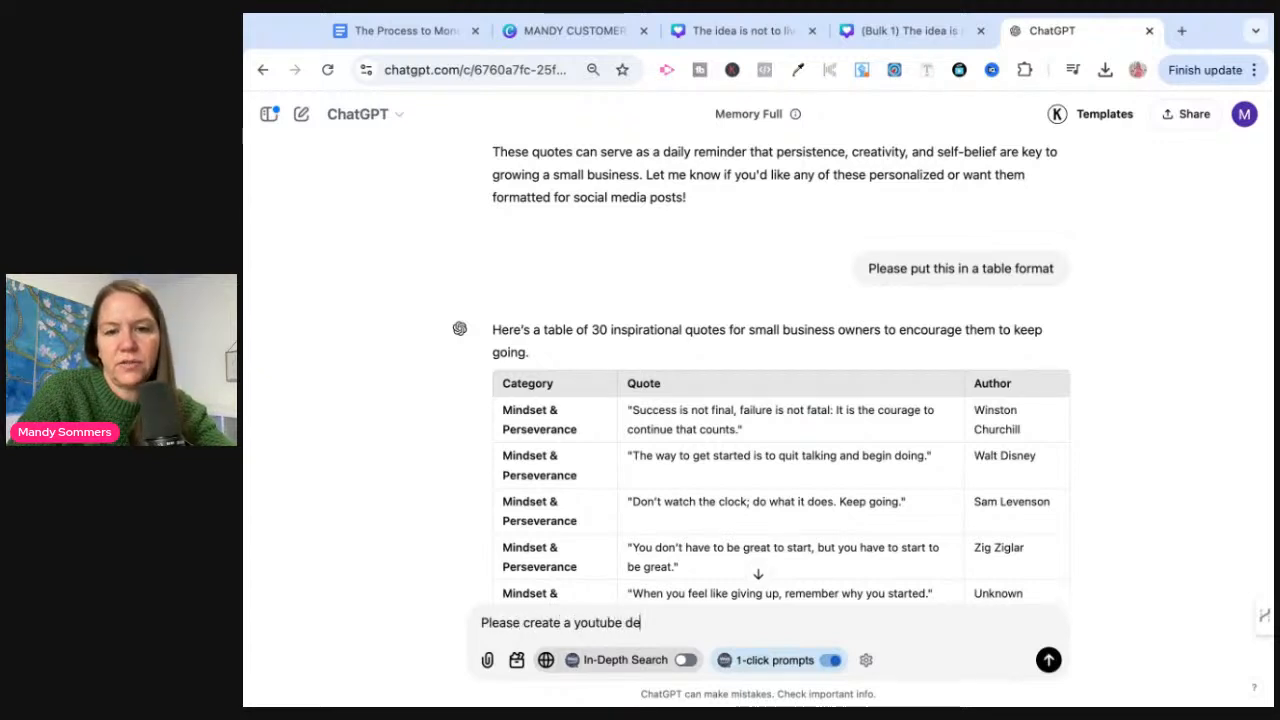
{"action": "type", "text": "a y"}
{"action": "key", "text": "BackSpace"}
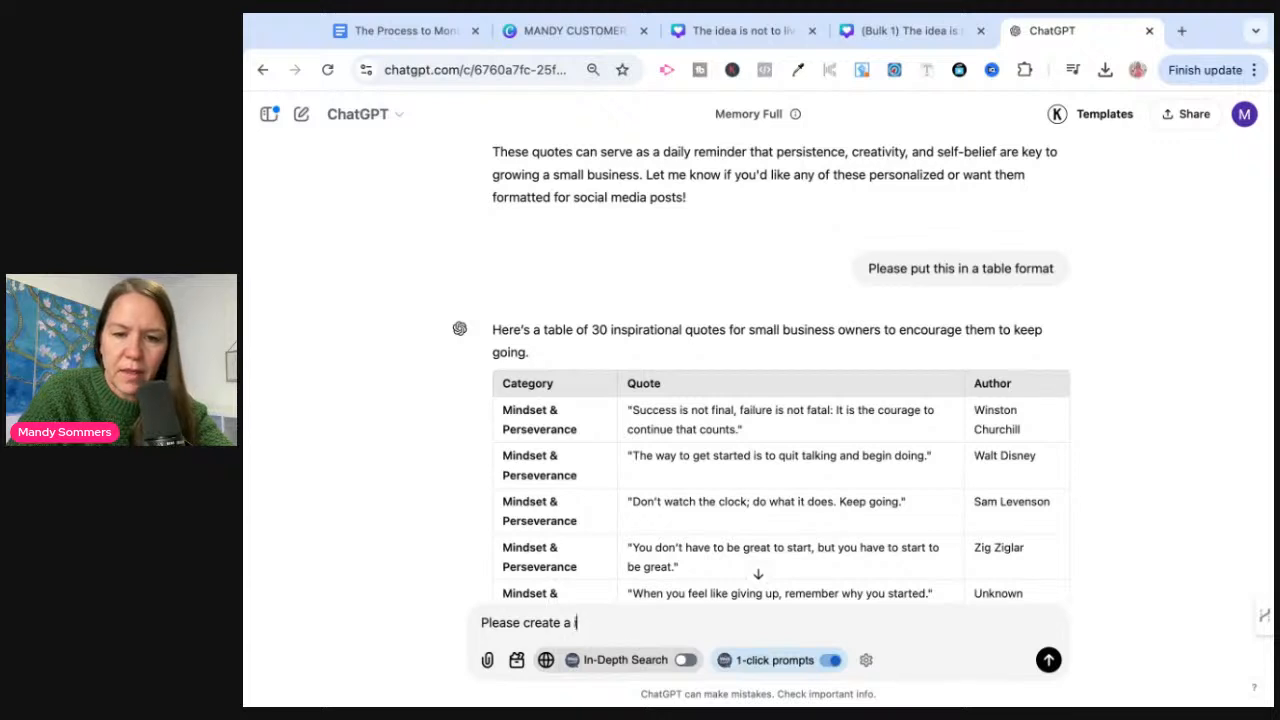
{"action": "type", "text": "insta"}
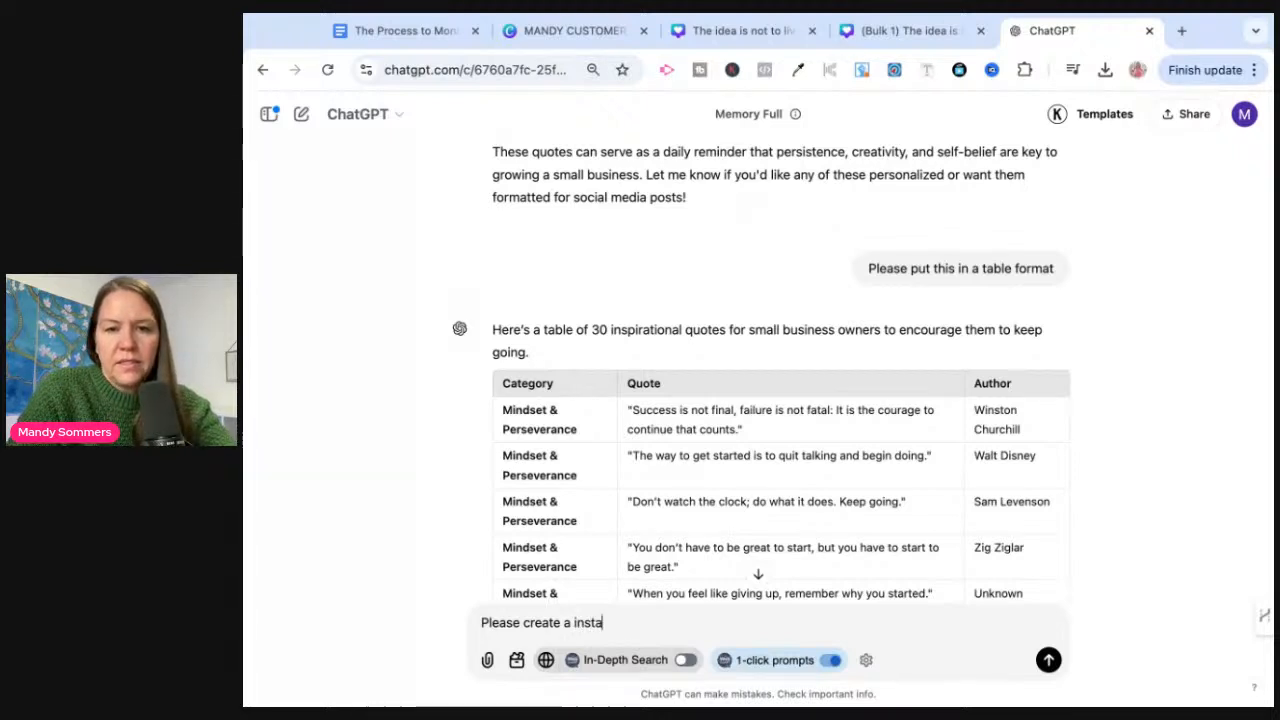
{"action": "type", "text": "gram des"}
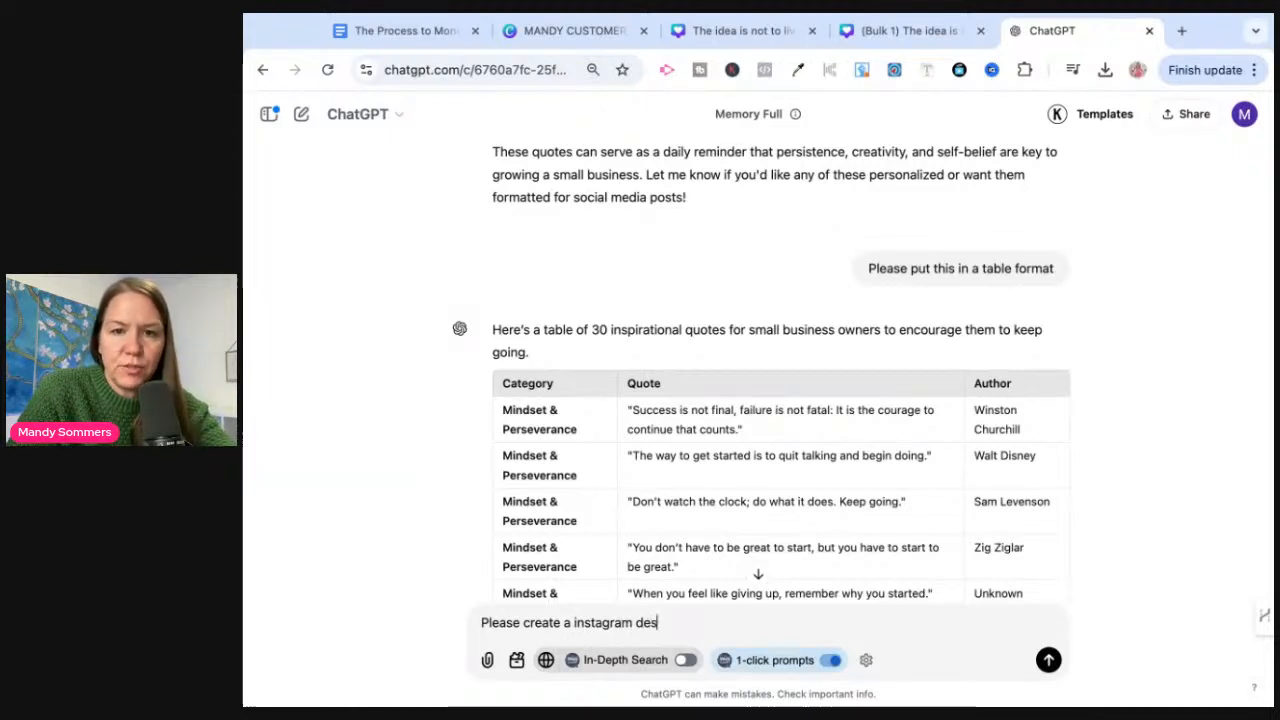
{"action": "type", "text": "cription"}
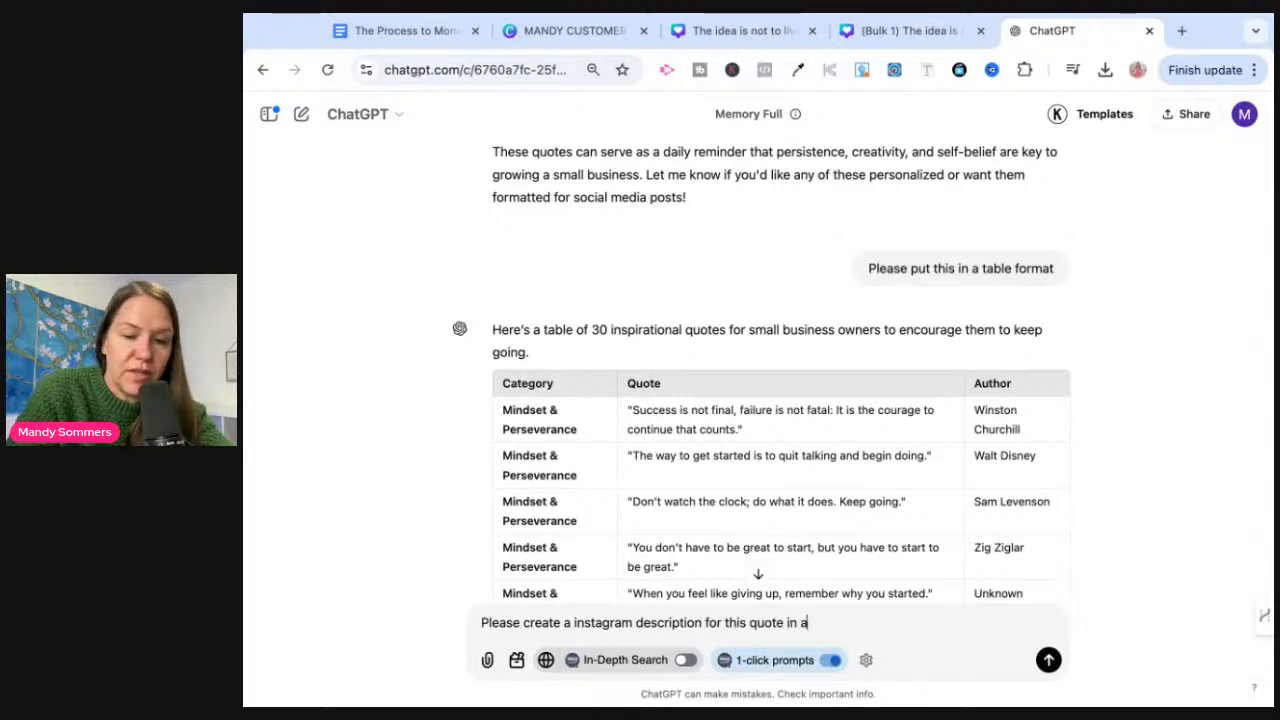
{"action": "type", "text": "for this quote in a fun"}
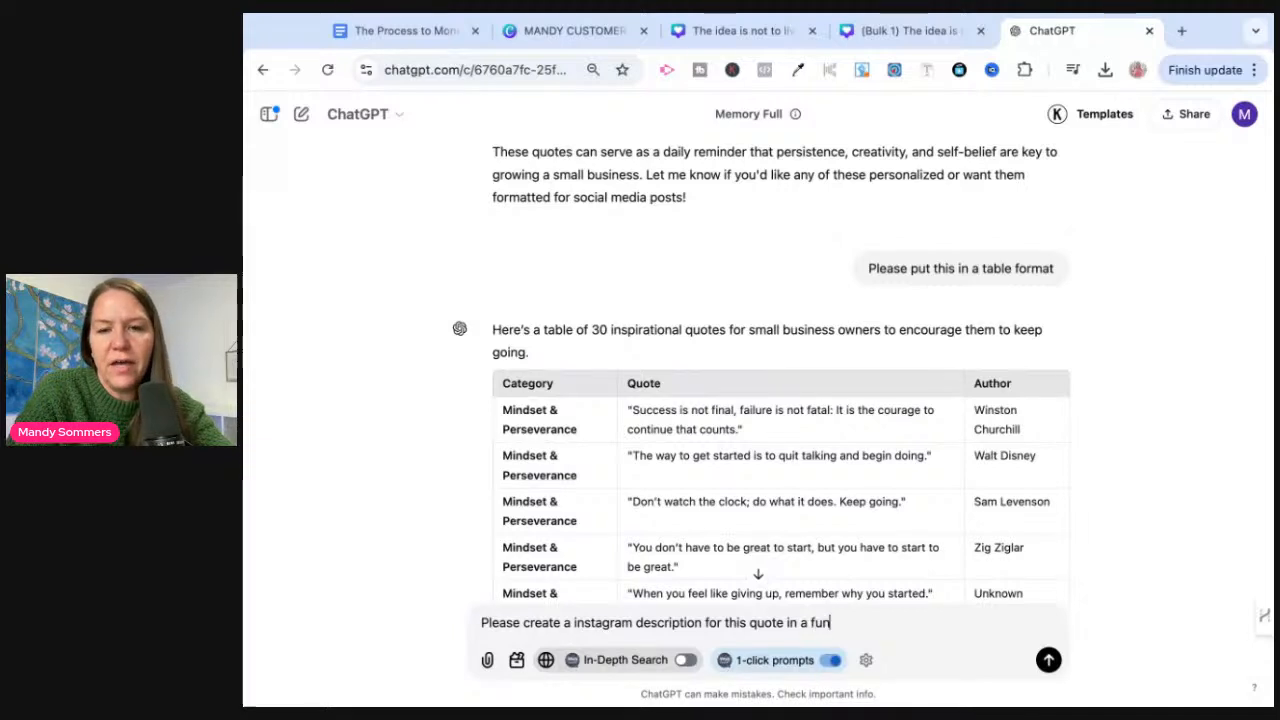
{"action": "type", "text": ", witty p"}
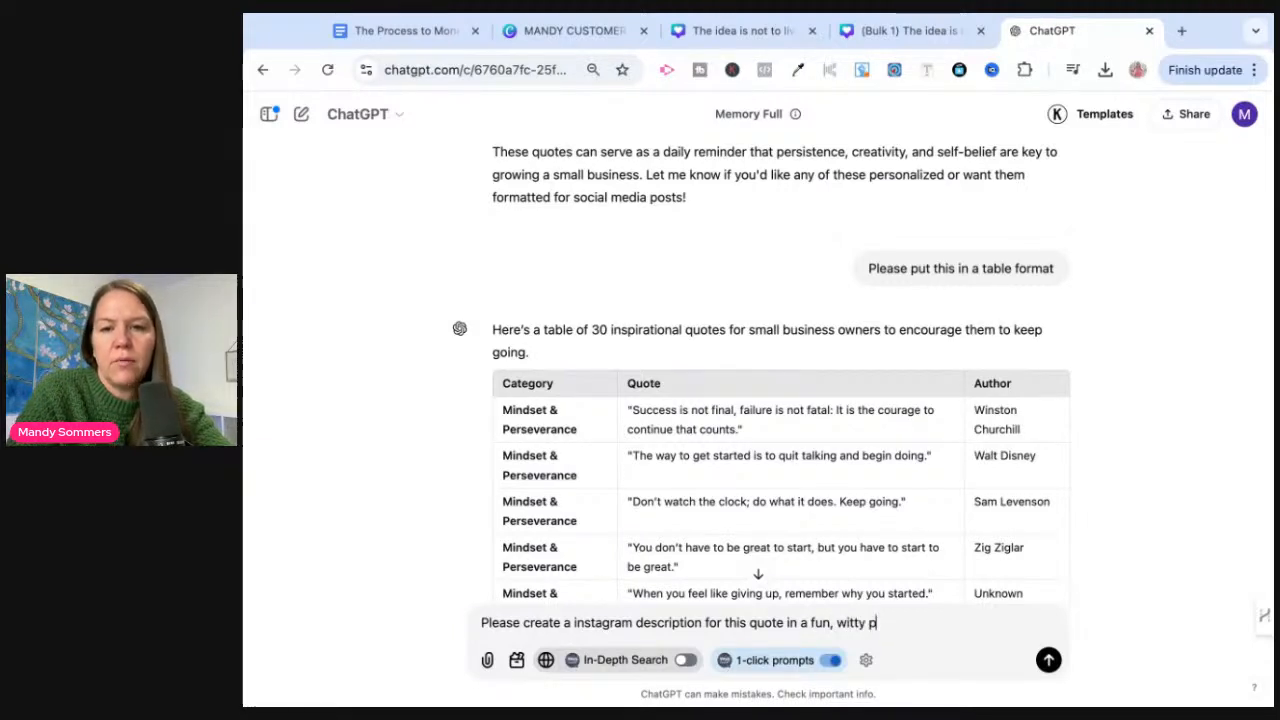
{"action": "type", "text": "rofessional voice"}
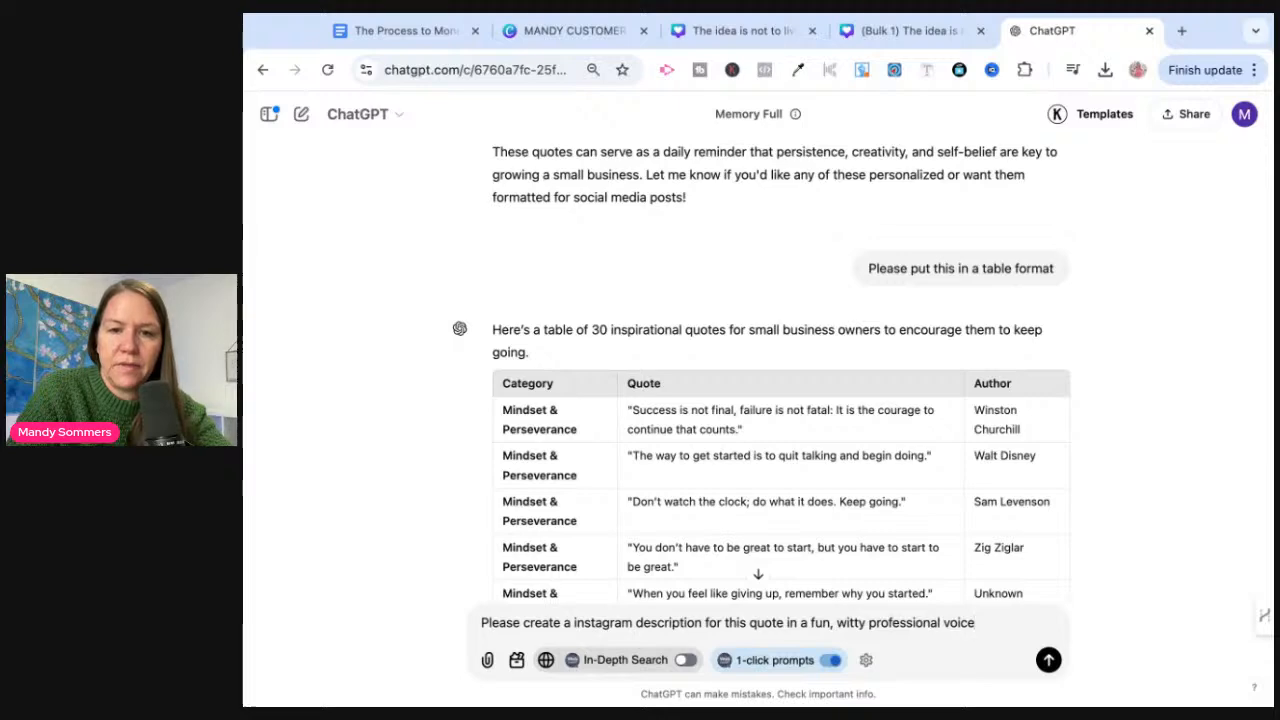
{"action": "key", "text": "ctrl+v"}
{"action": "key", "text": "Return"}
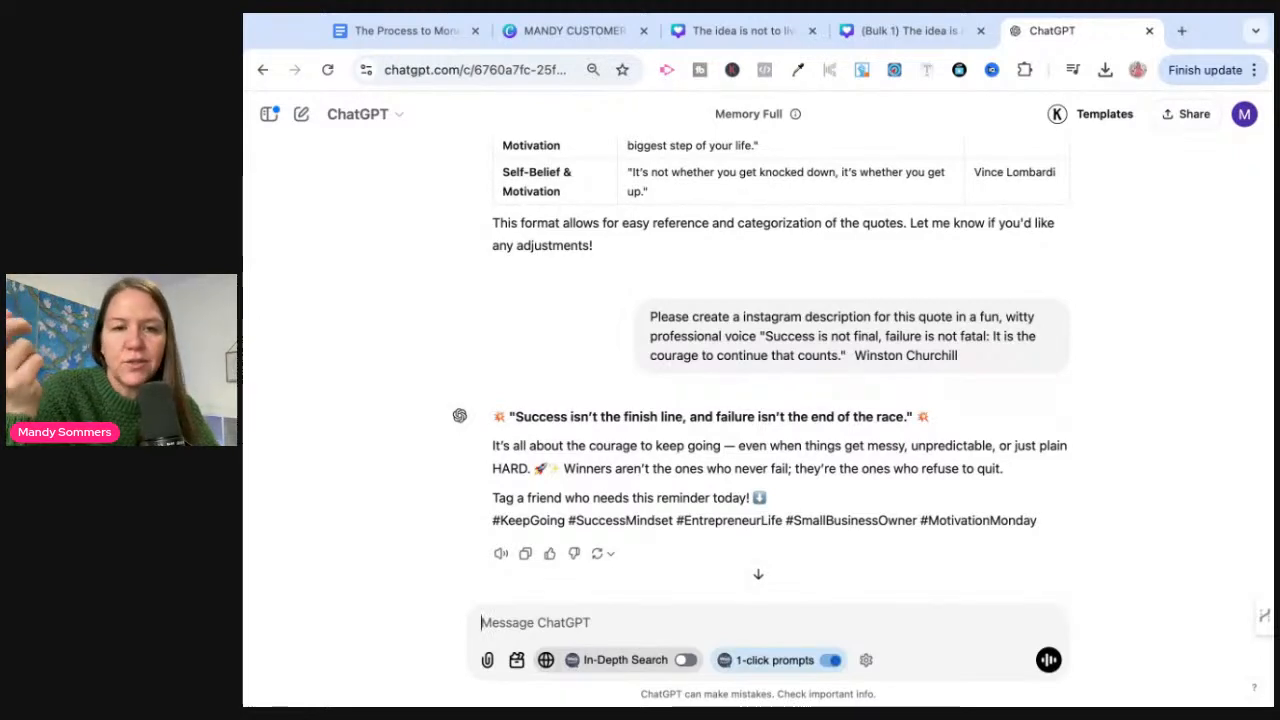
{"action": "left_click_drag", "start_coordinate": [531, 416], "coordinate": [1040, 522]}
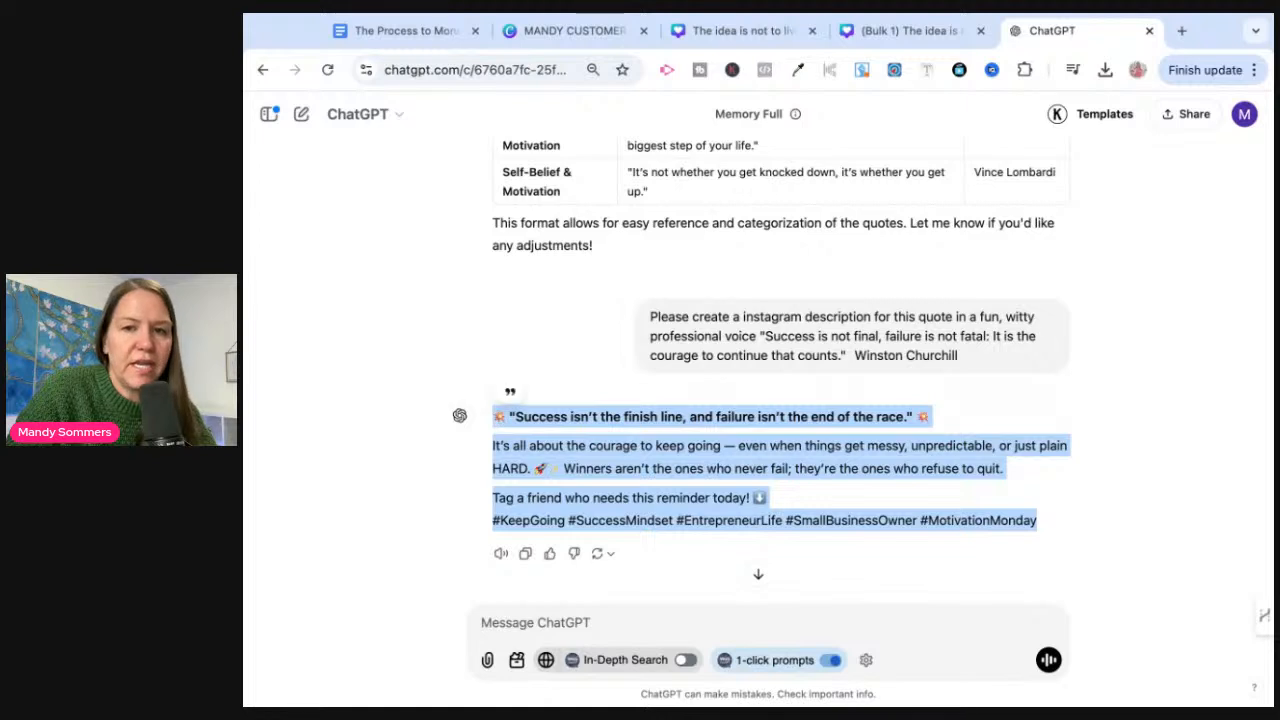
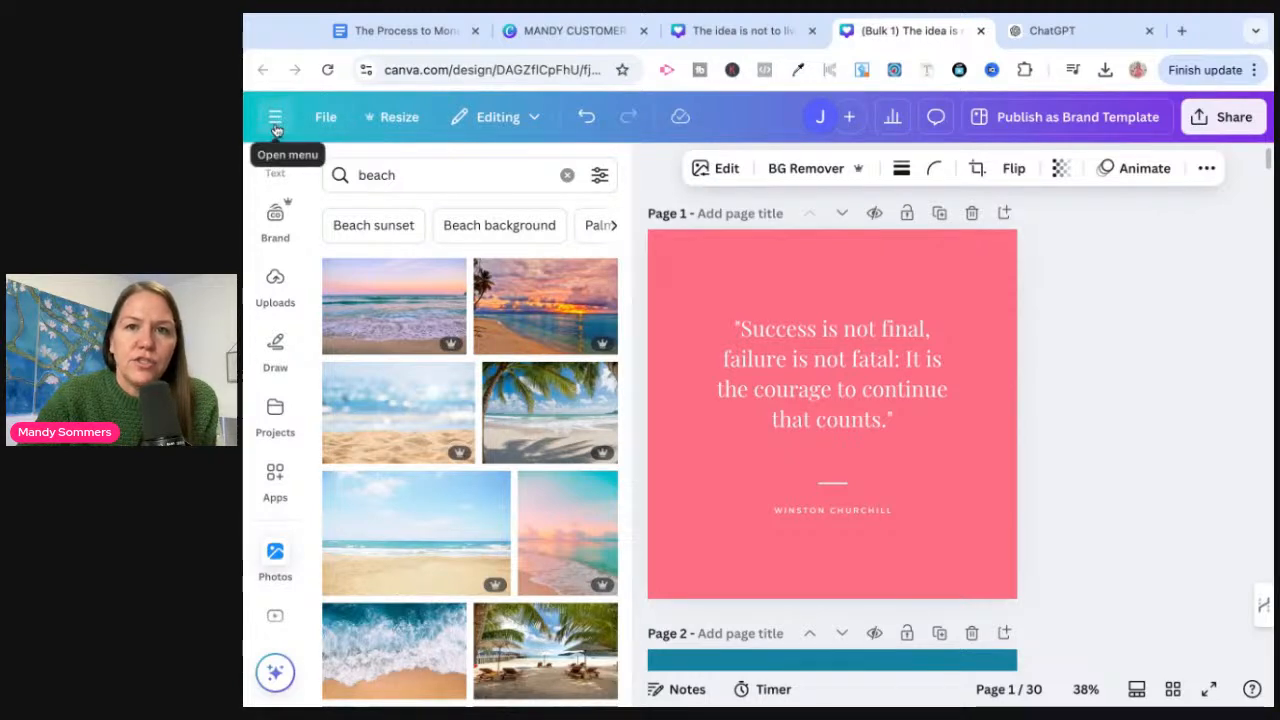
Step: Switch back to Canva, leave the original bulk-create design for the home page and create a new Instagram Reel design
{"action": "left_click", "coordinate": [742, 35]}
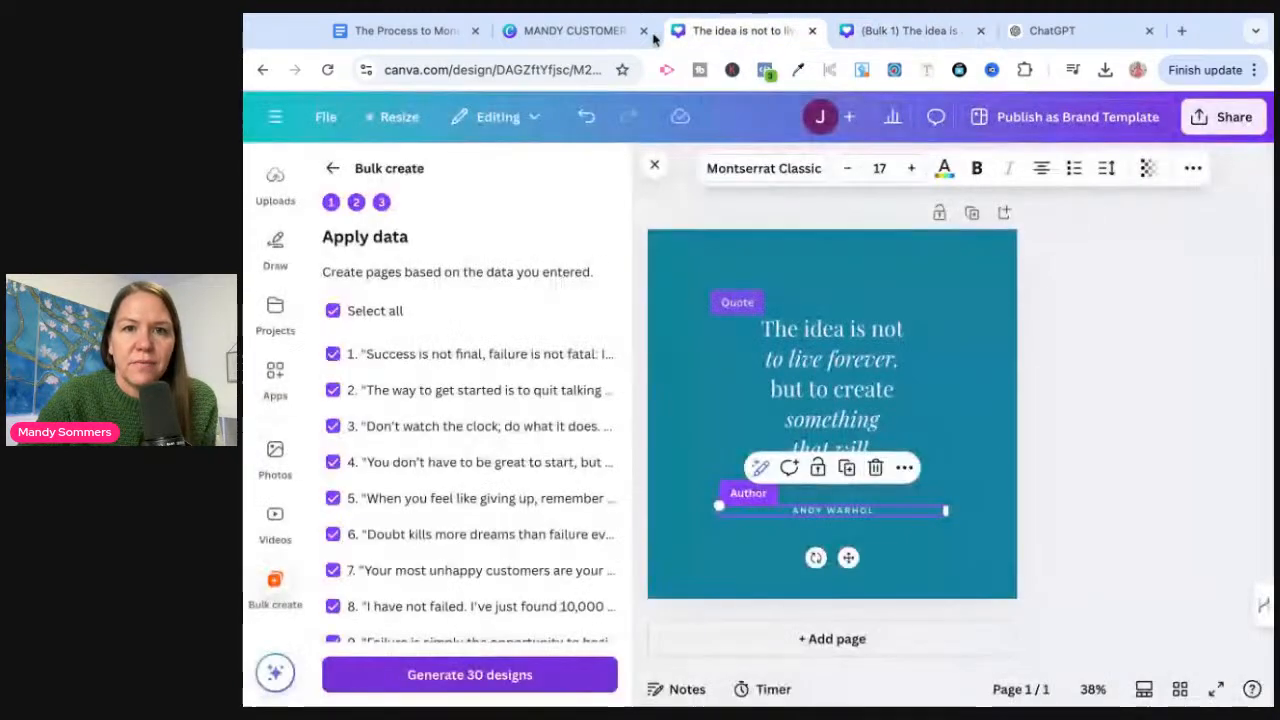
{"action": "left_click", "coordinate": [594, 36]}
{"action": "left_click", "coordinate": [715, 38]}
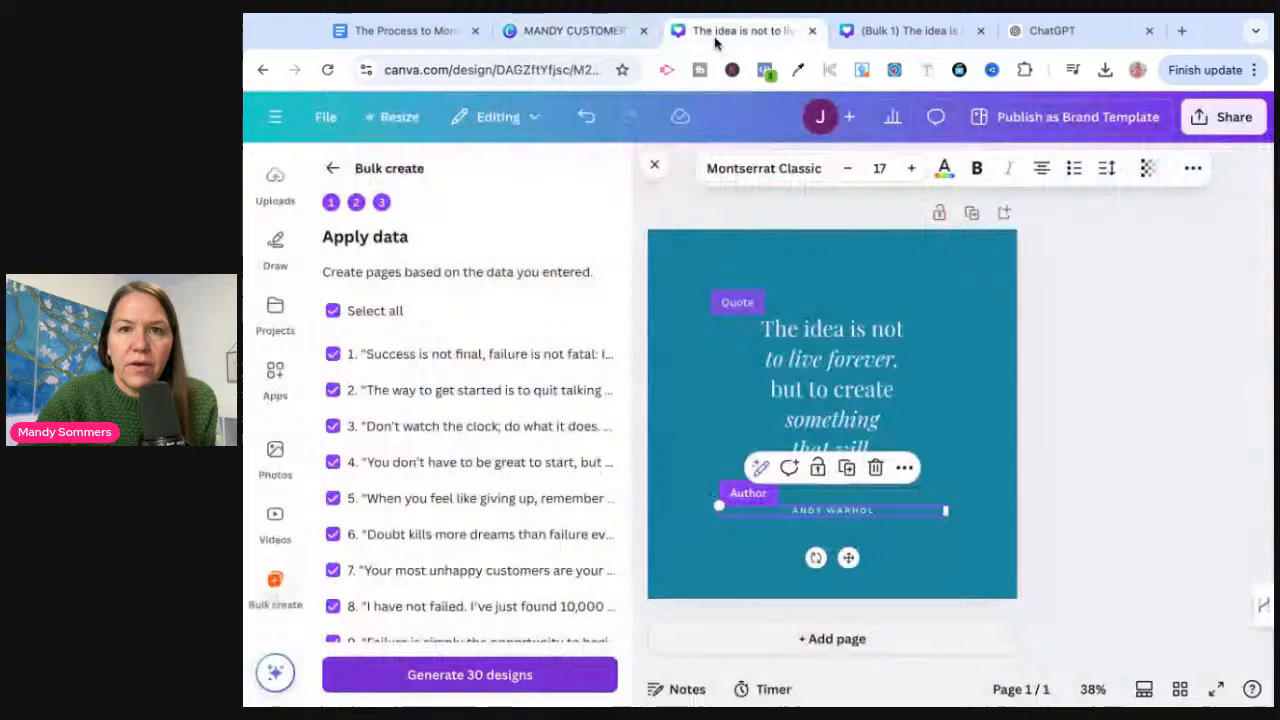
{"action": "left_click", "coordinate": [332, 168]}
{"action": "left_click", "coordinate": [276, 118]}
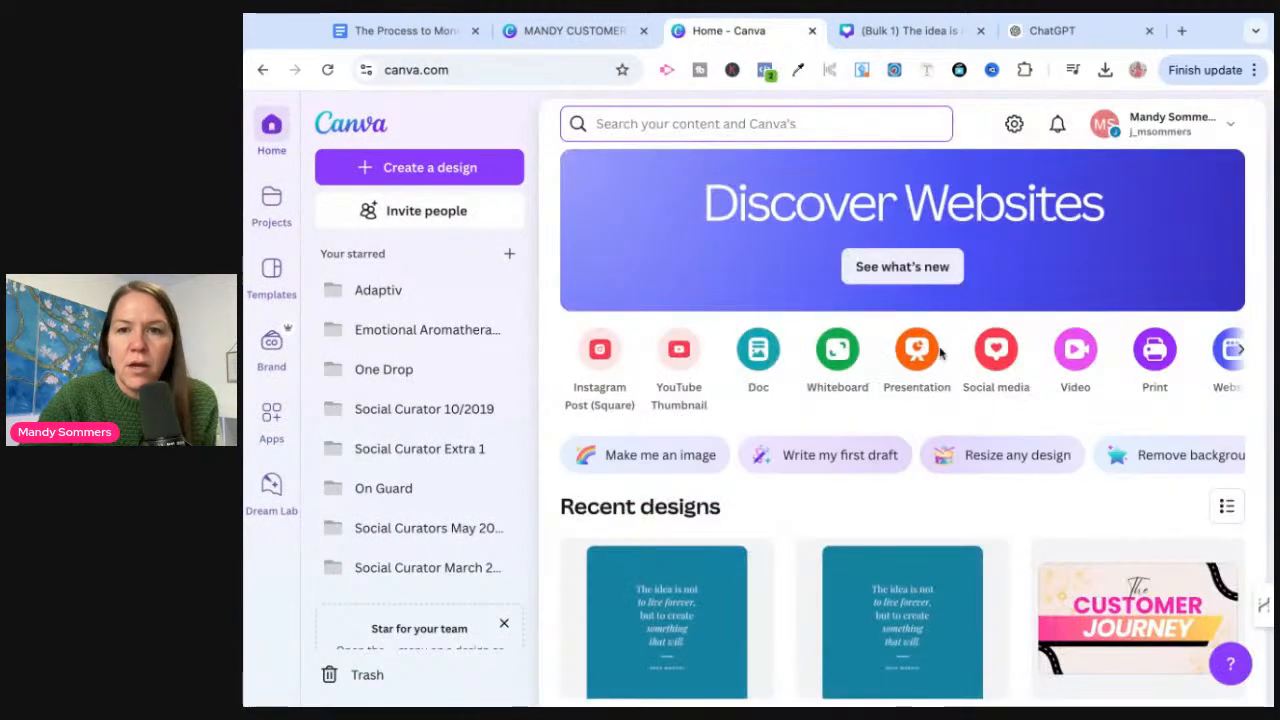
{"action": "left_click", "coordinate": [997, 343]}
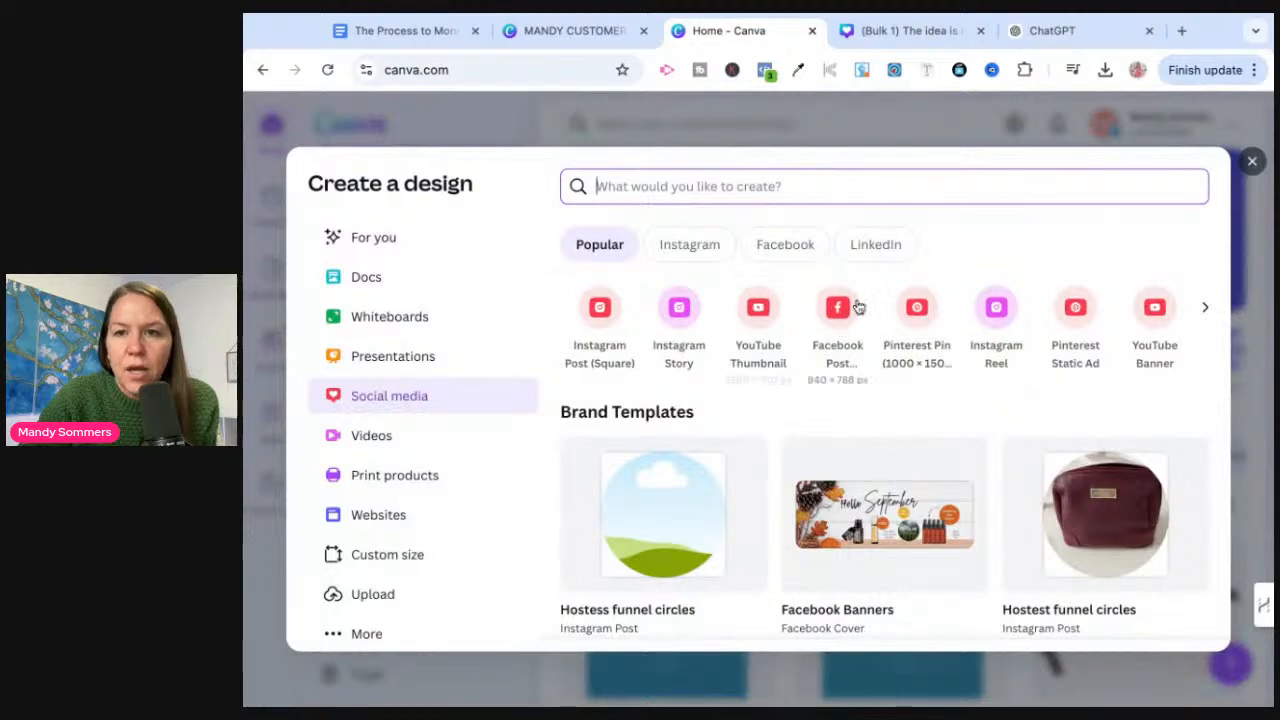
{"action": "left_click", "coordinate": [996, 308]}
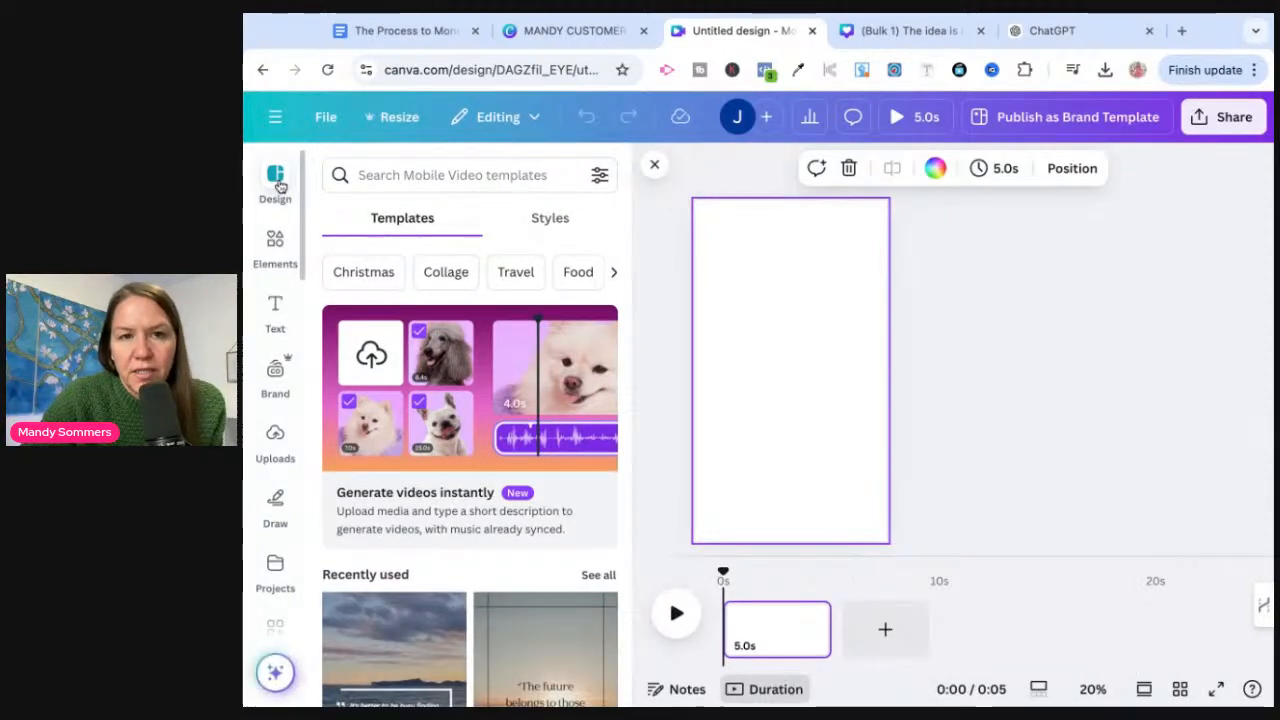
Step: Search the templates for "quote" and apply the Typing Notes App Video Quote Instagram Reel template to the blank reel
{"action": "left_click", "coordinate": [403, 171]}
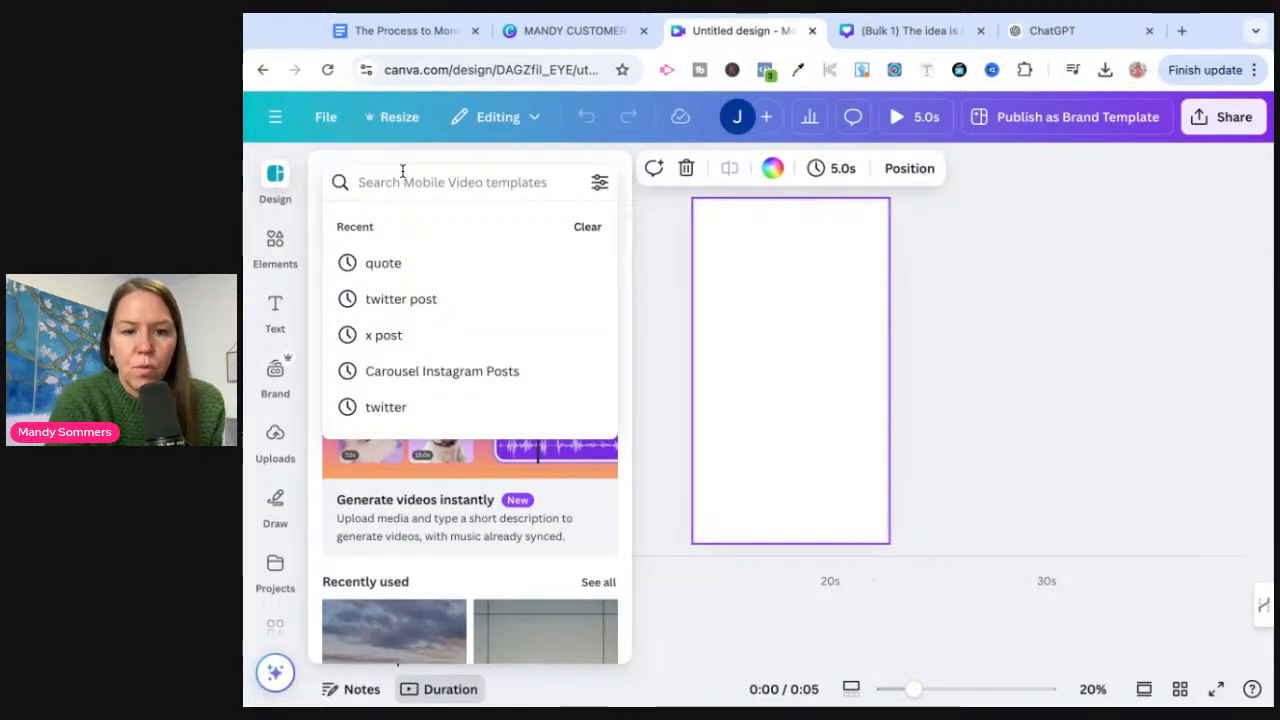
{"action": "type", "text": "quote"}
{"action": "key", "text": "Return"}
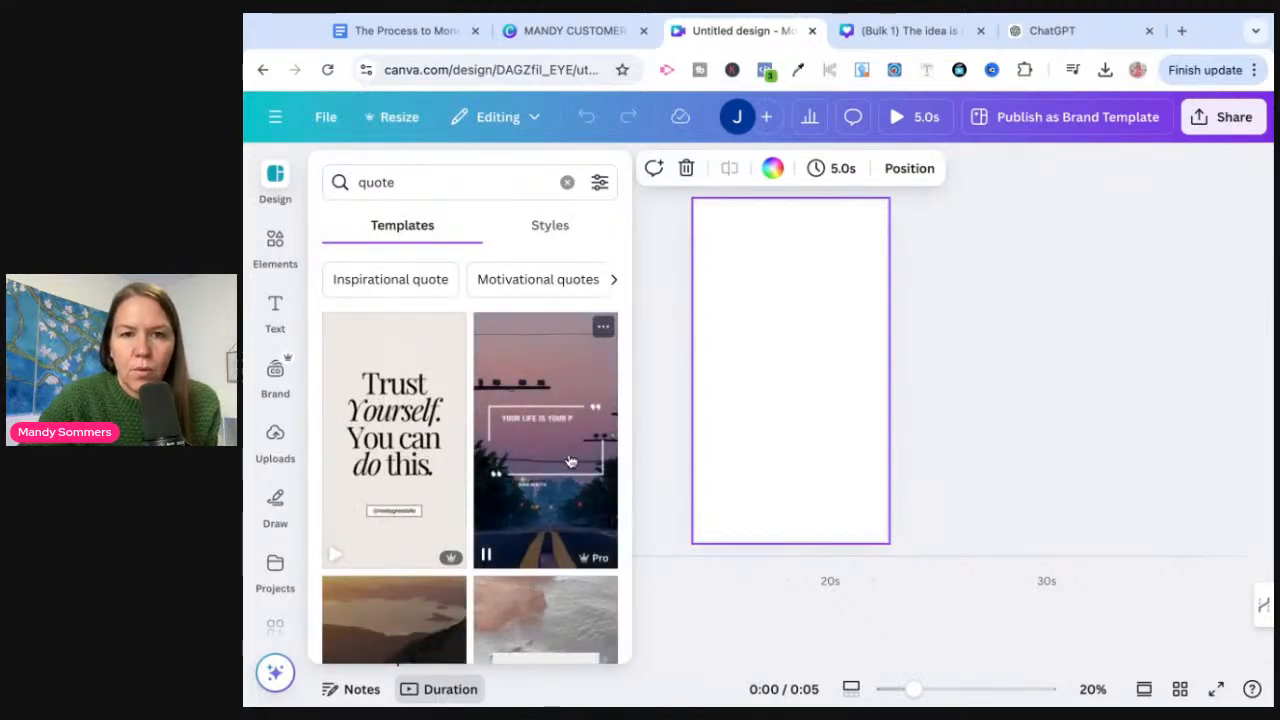
{"action": "scroll", "coordinate": [537, 479], "scroll_direction": "down", "scroll_amount": 2}
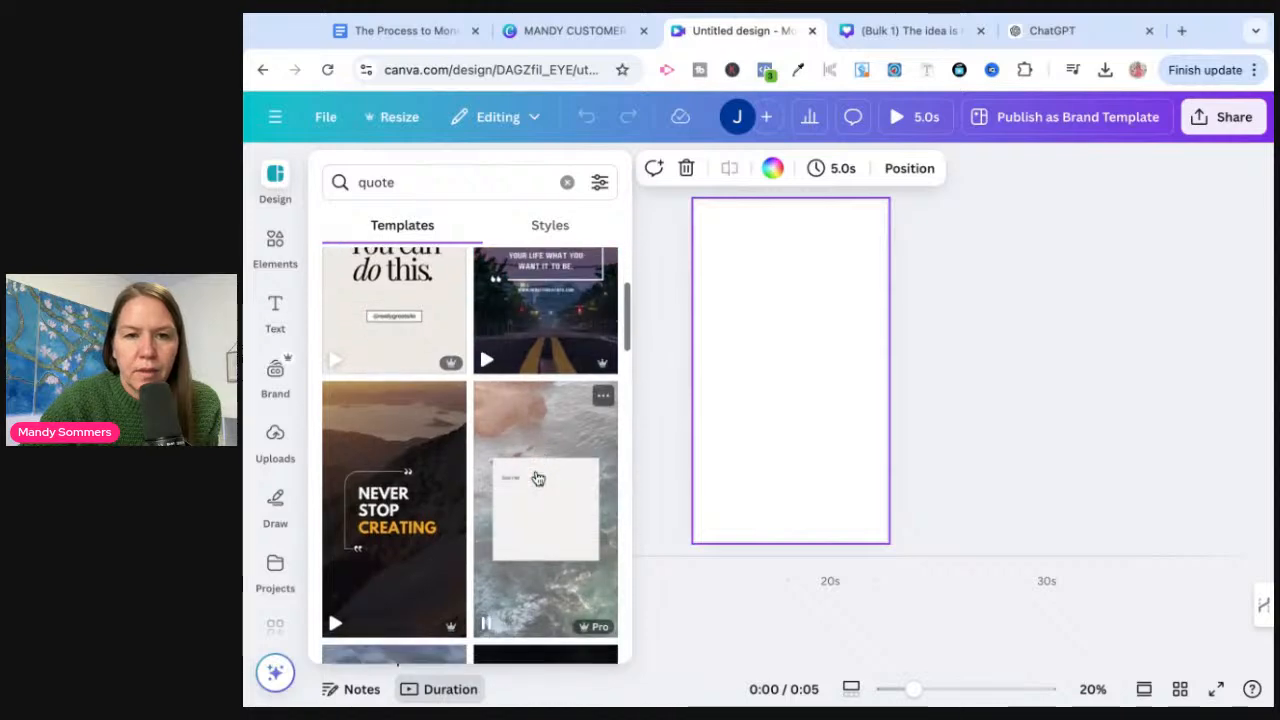
{"action": "scroll", "coordinate": [540, 470], "scroll_direction": "down", "scroll_amount": 1}
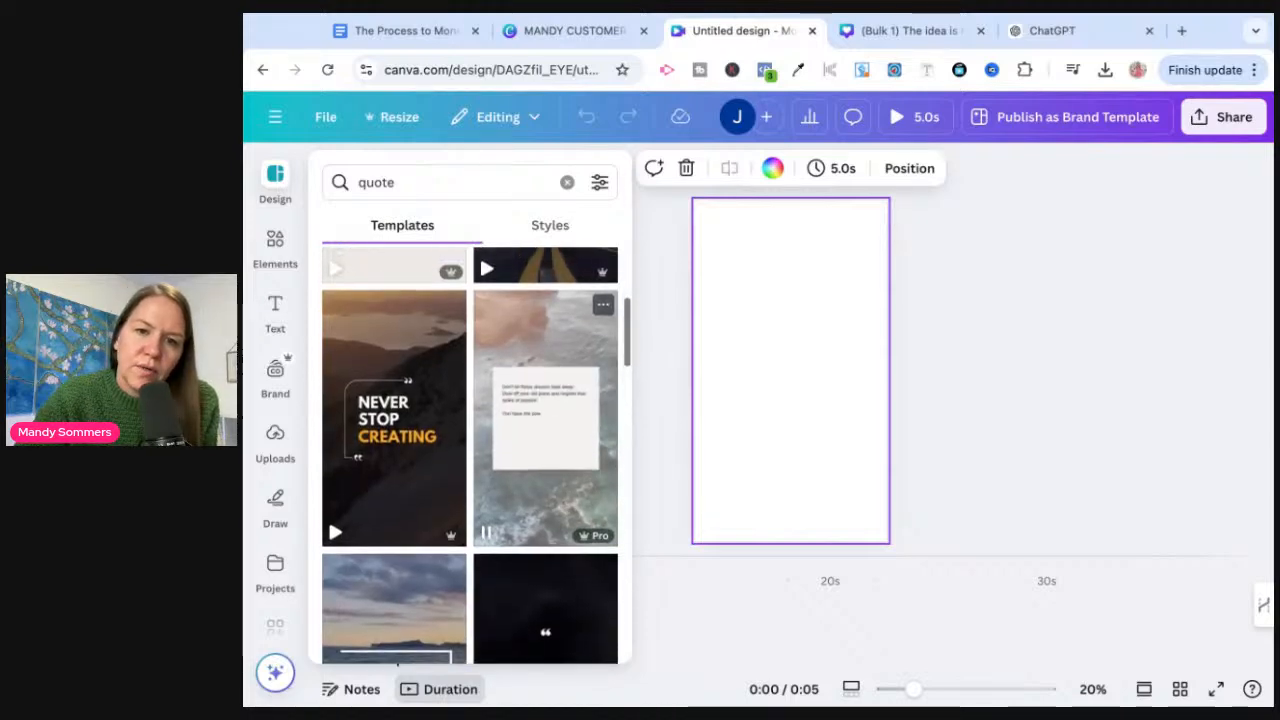
{"action": "left_click", "coordinate": [546, 453]}
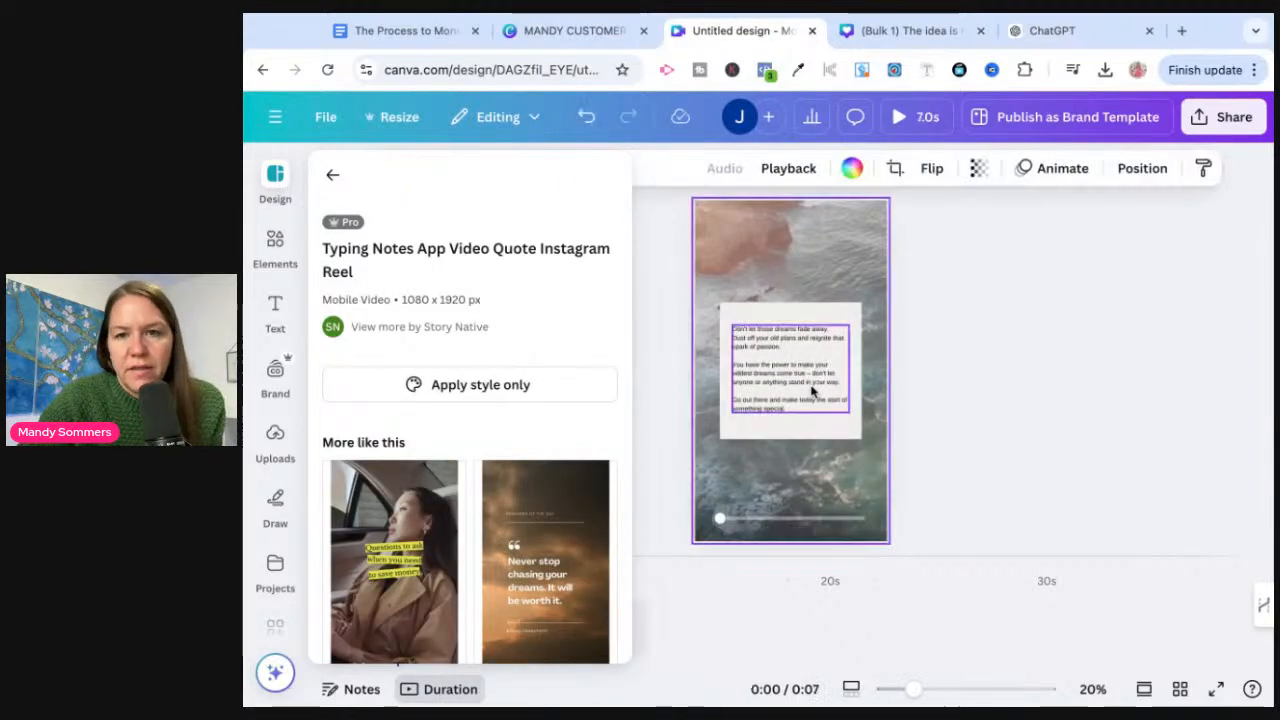
{"action": "left_click", "coordinate": [812, 392]}
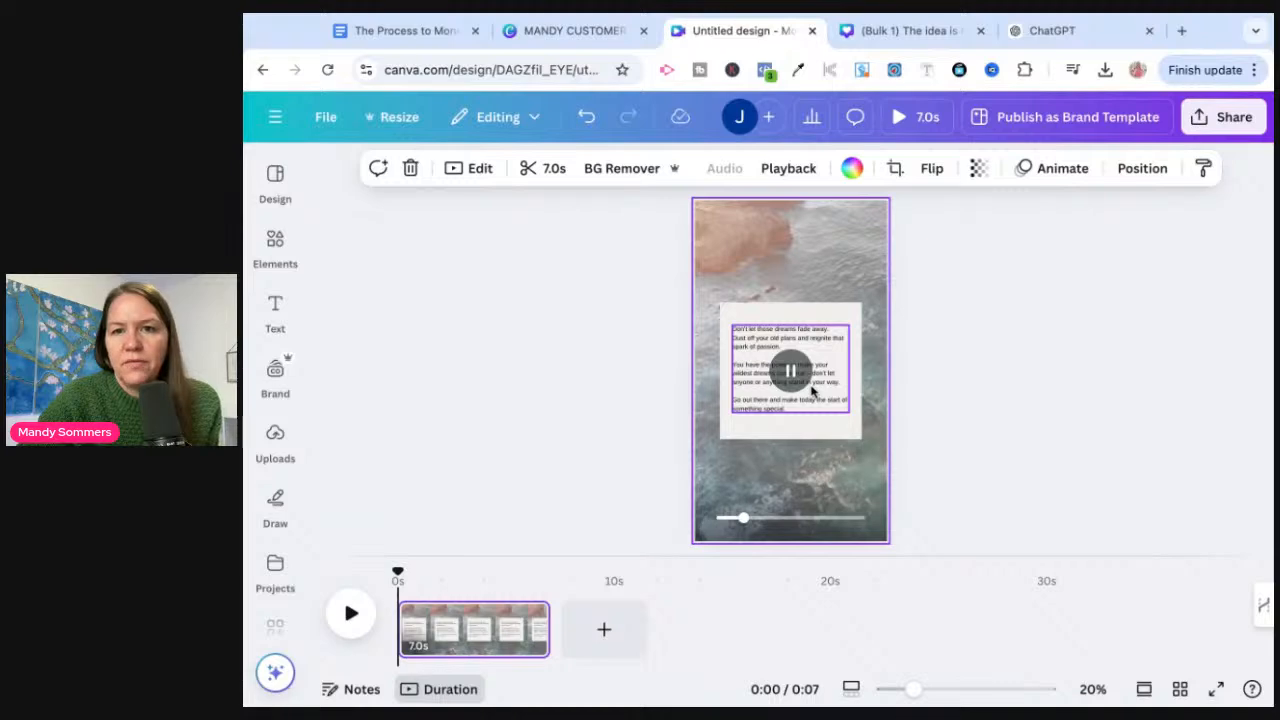
Step: Browse the templates suggested as similar to the Typing Notes App reel
{"action": "left_click", "coordinate": [275, 183]}
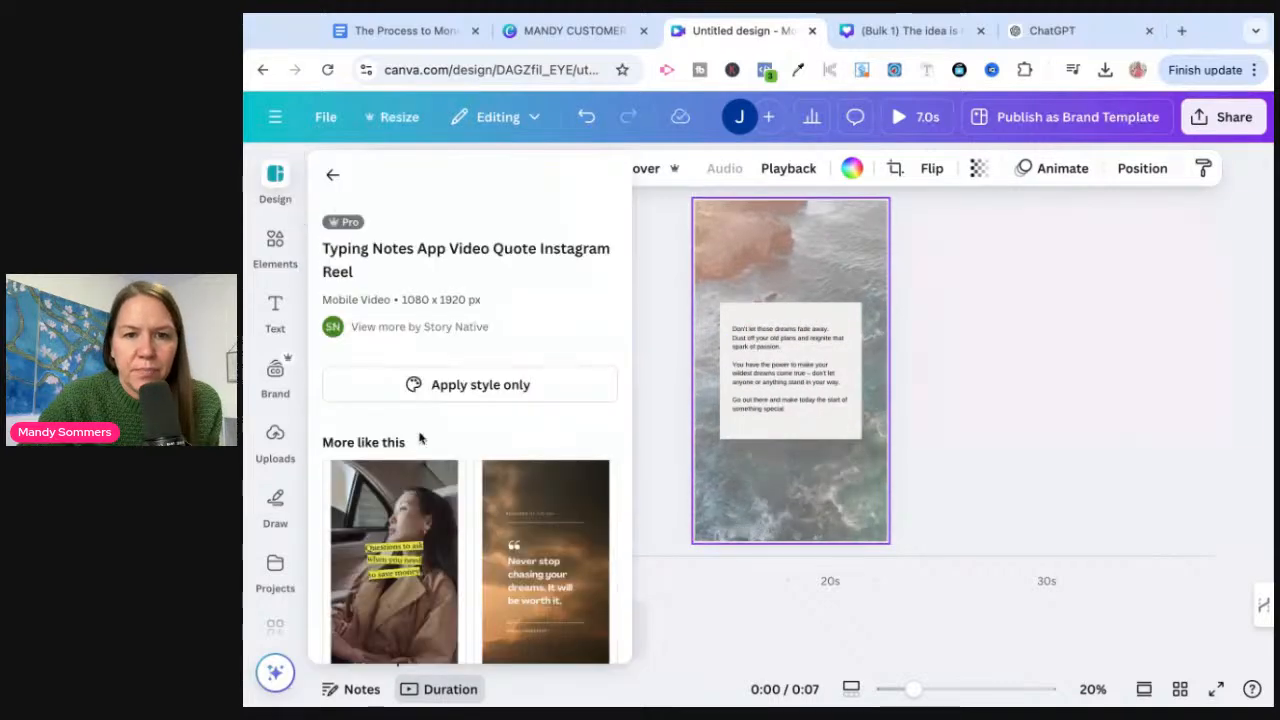
{"action": "scroll", "coordinate": [492, 571], "scroll_direction": "down", "scroll_amount": 4}
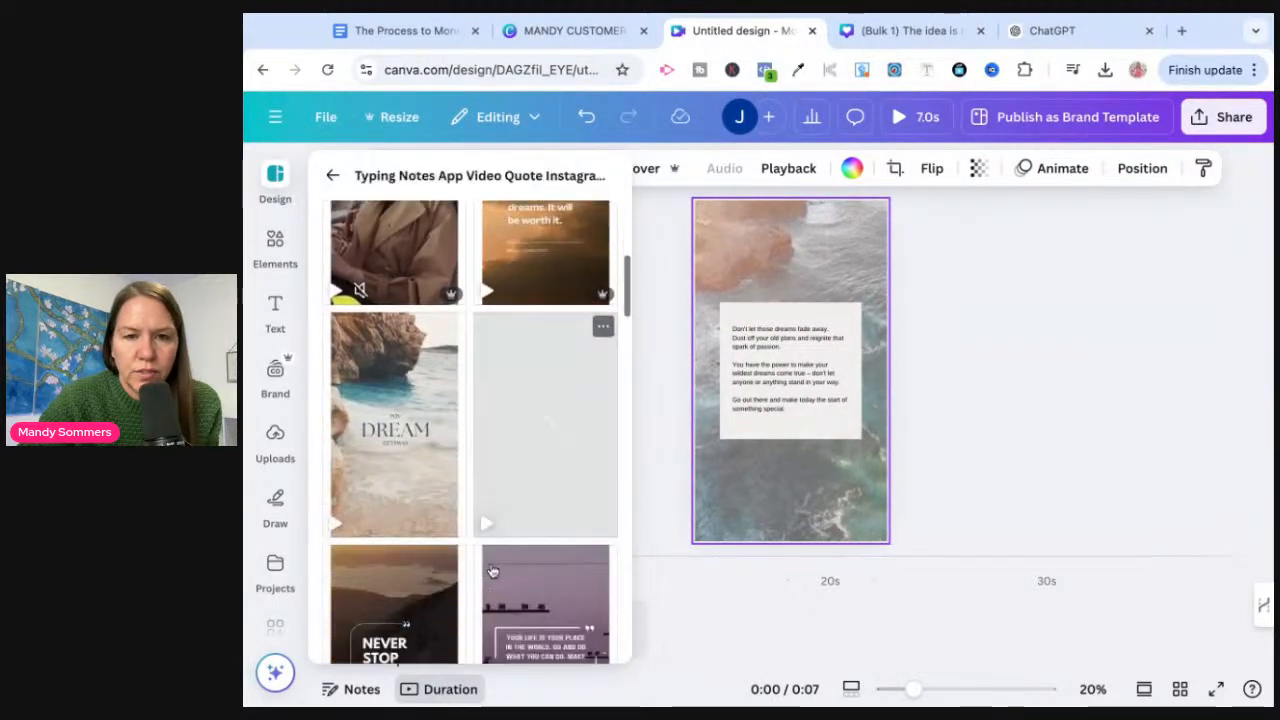
{"action": "scroll", "coordinate": [492, 571], "scroll_direction": "down", "scroll_amount": 5}
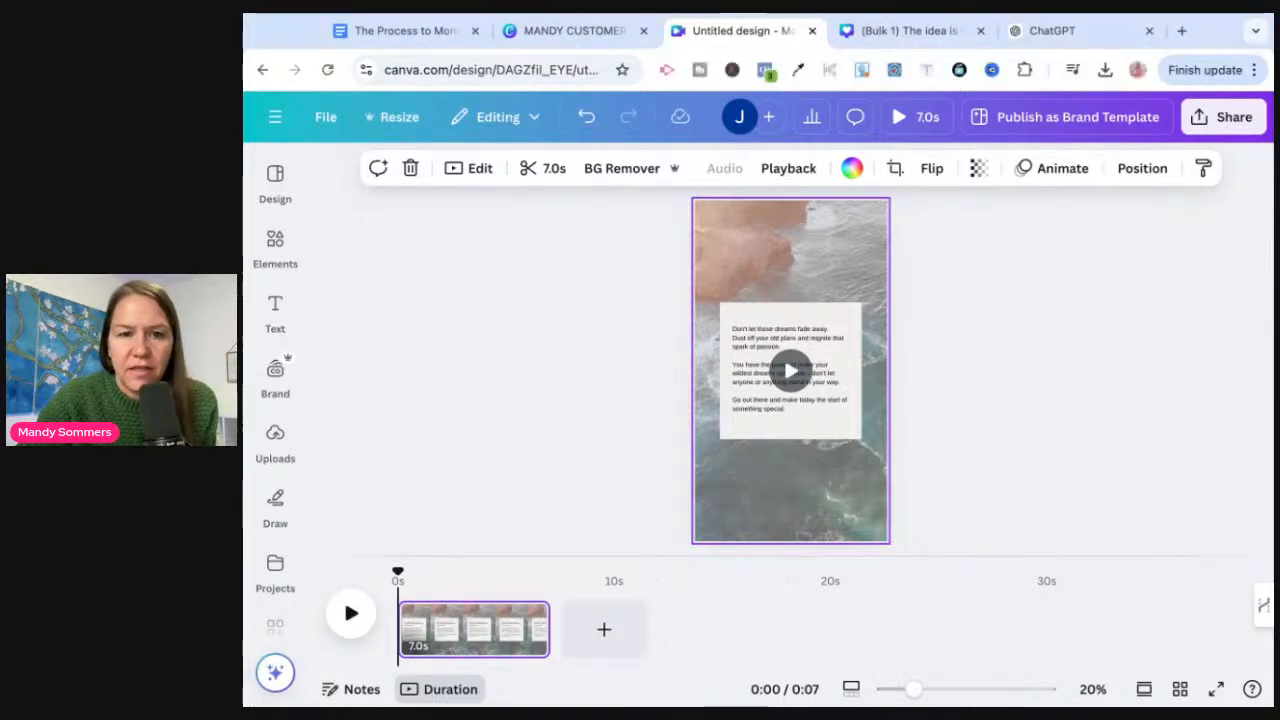
Step: Add a body text box reading "Author" at size 22 below the quote, inside the reel's white card
{"action": "left_click_drag", "start_coordinate": [246, 704], "coordinate": [243, 668]}
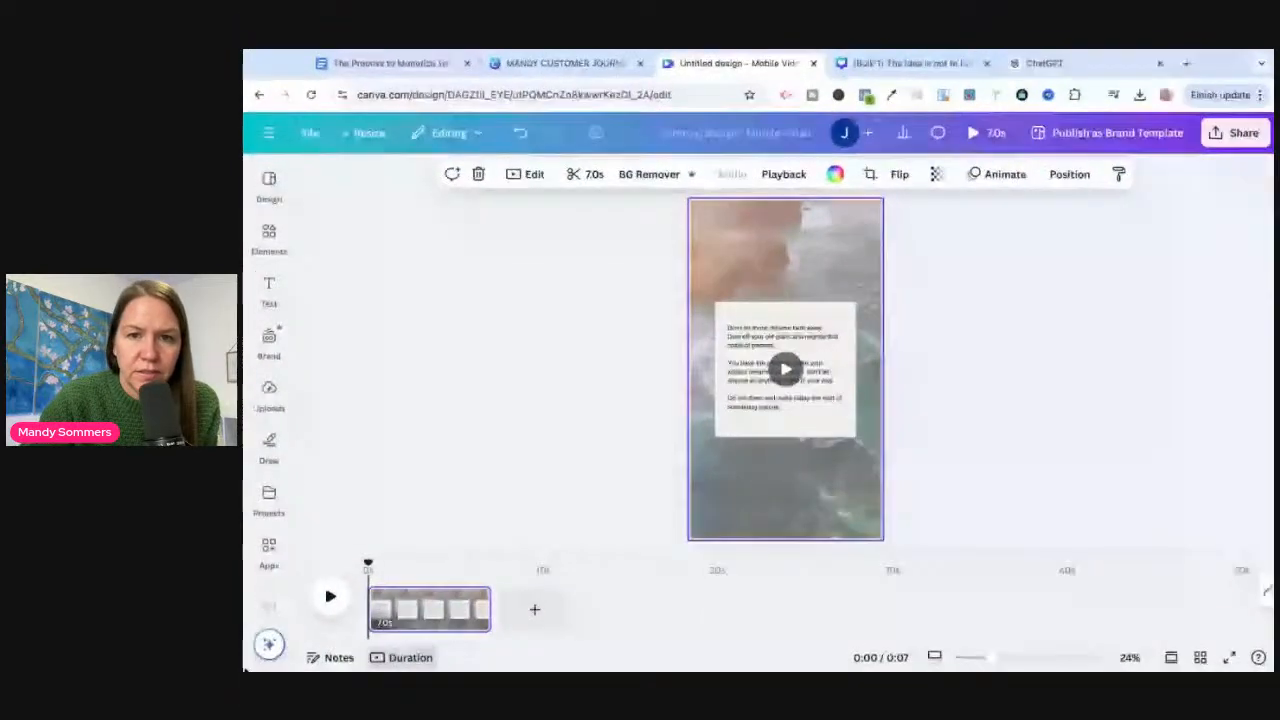
{"action": "left_click", "coordinate": [256, 236]}
{"action": "left_click", "coordinate": [270, 283]}
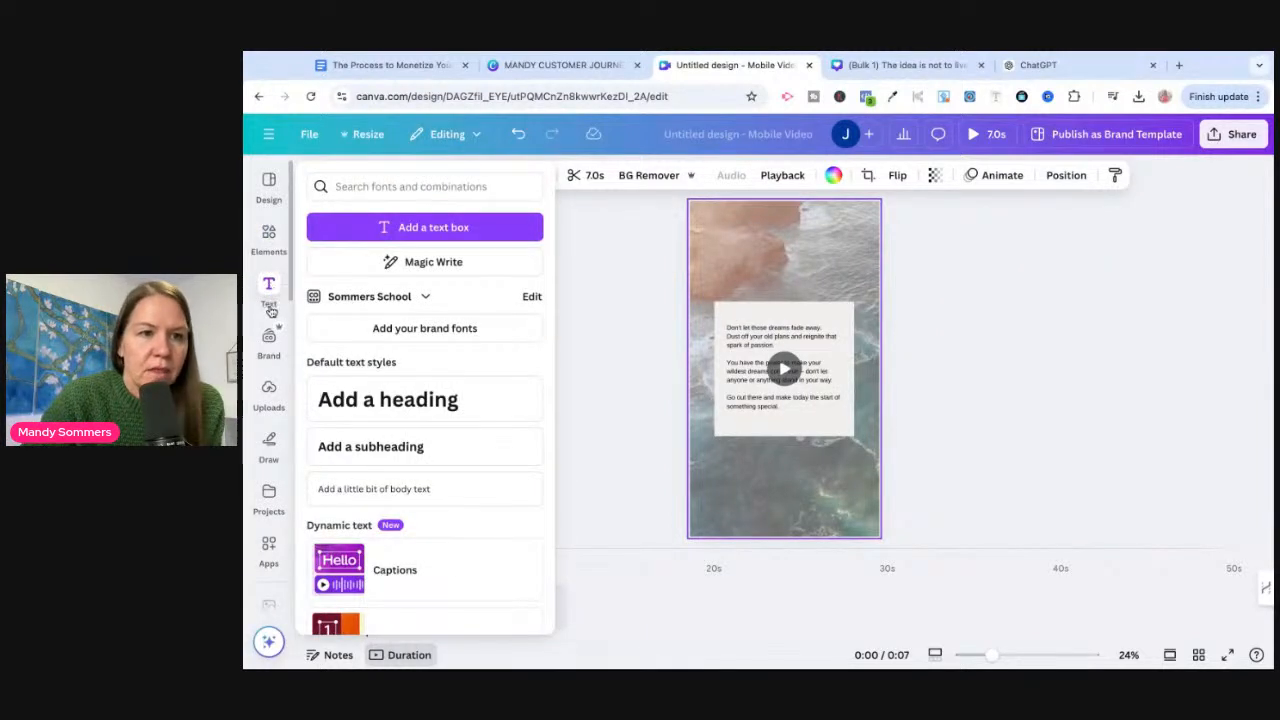
{"action": "left_click", "coordinate": [389, 489]}
{"action": "left_click", "coordinate": [818, 360]}
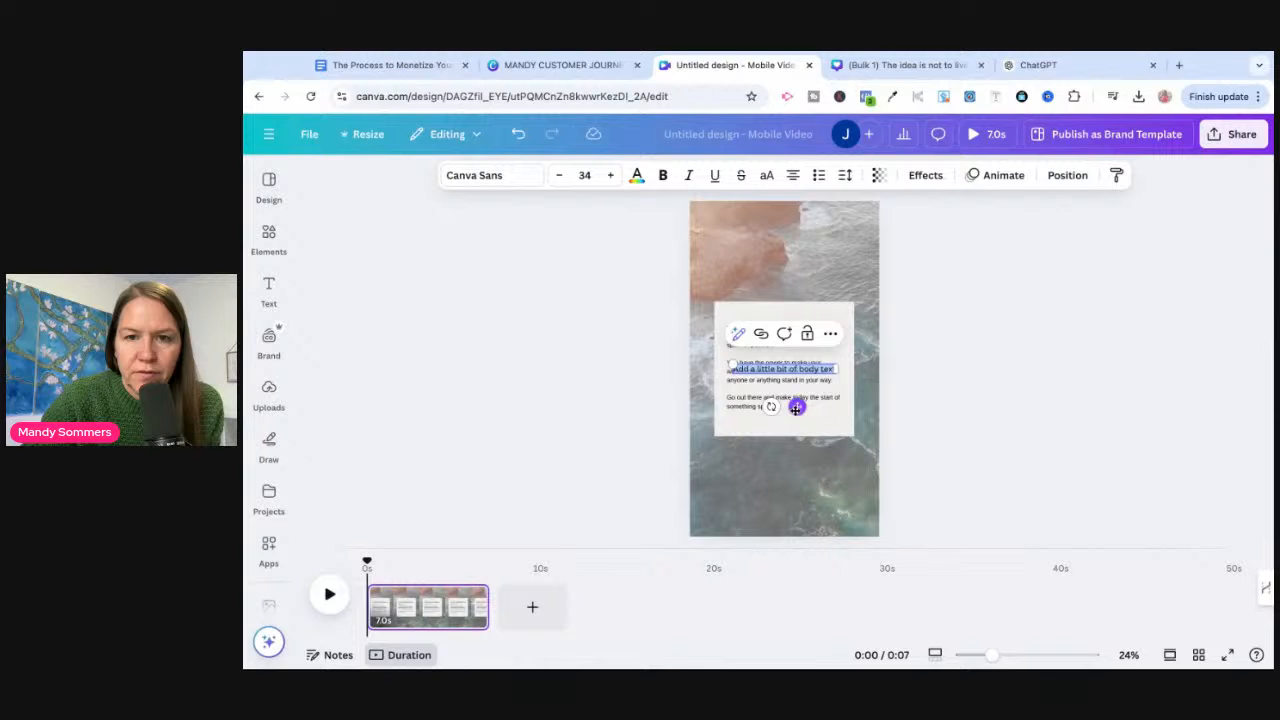
{"action": "left_click_drag", "start_coordinate": [796, 407], "coordinate": [794, 434]}
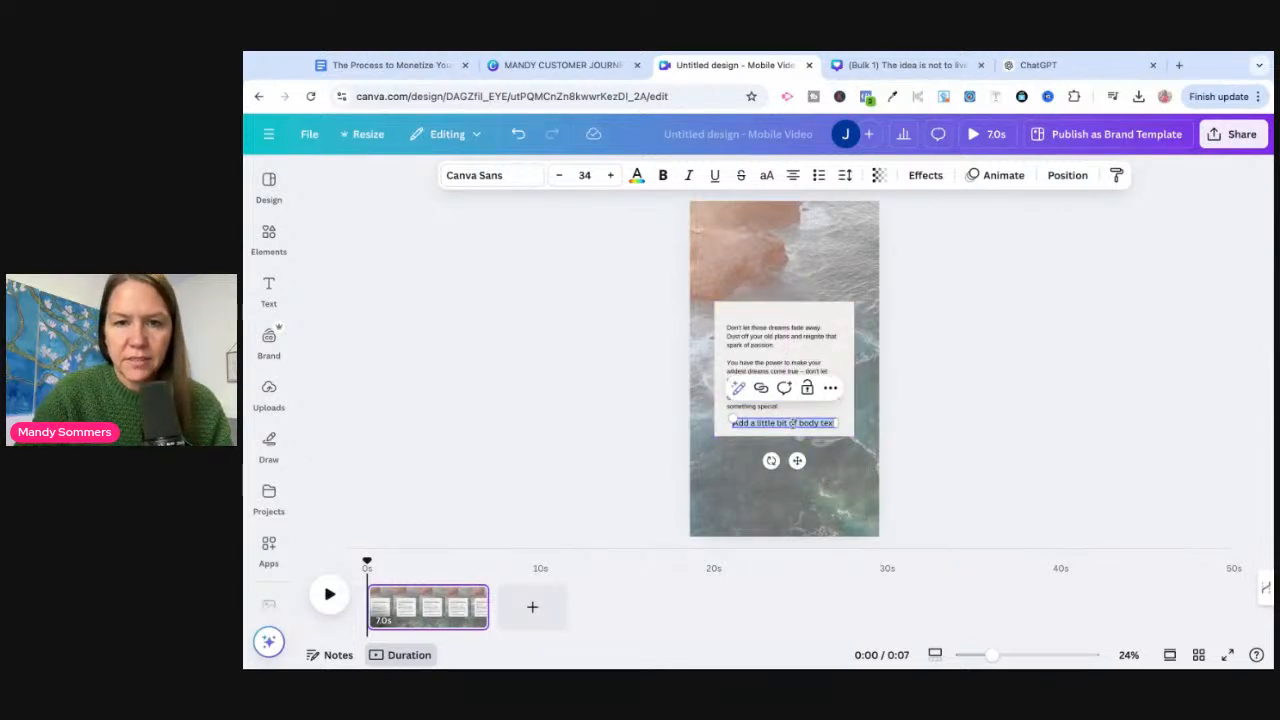
{"action": "type", "text": "Aut"}
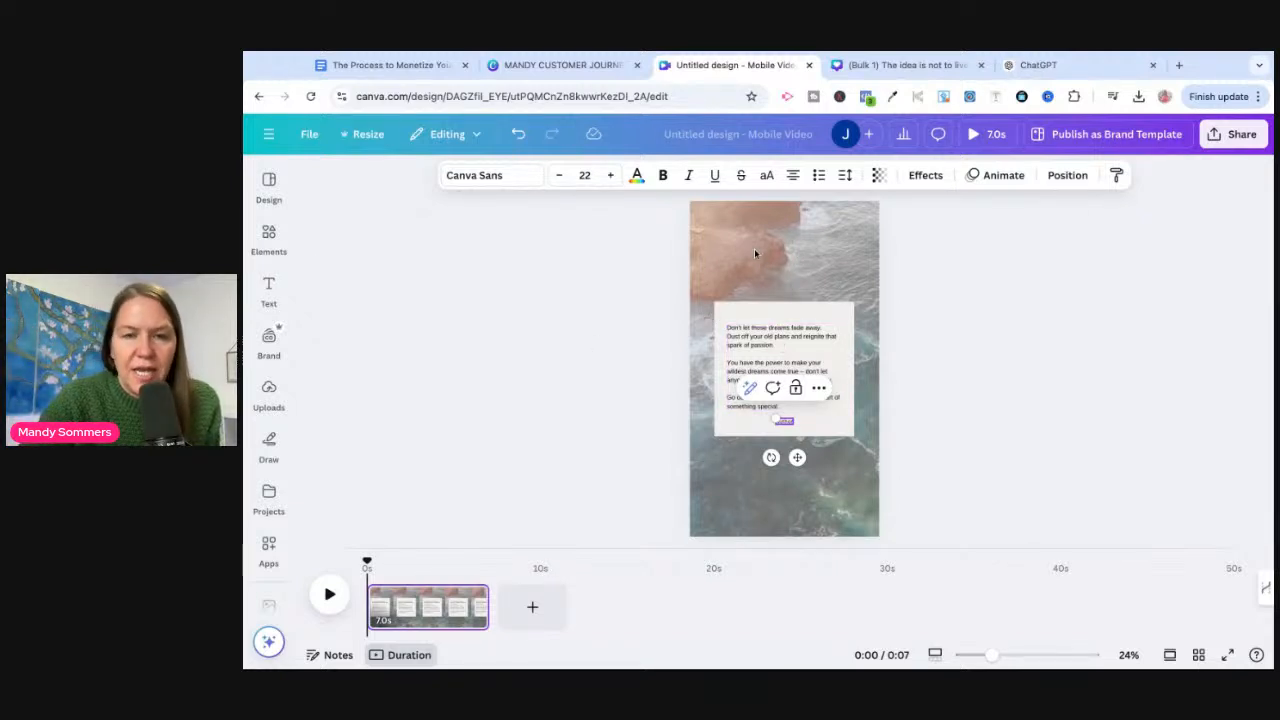
Step: Open the Bulk create app for the reel and start entering its data manually
{"action": "left_click", "coordinate": [271, 547]}
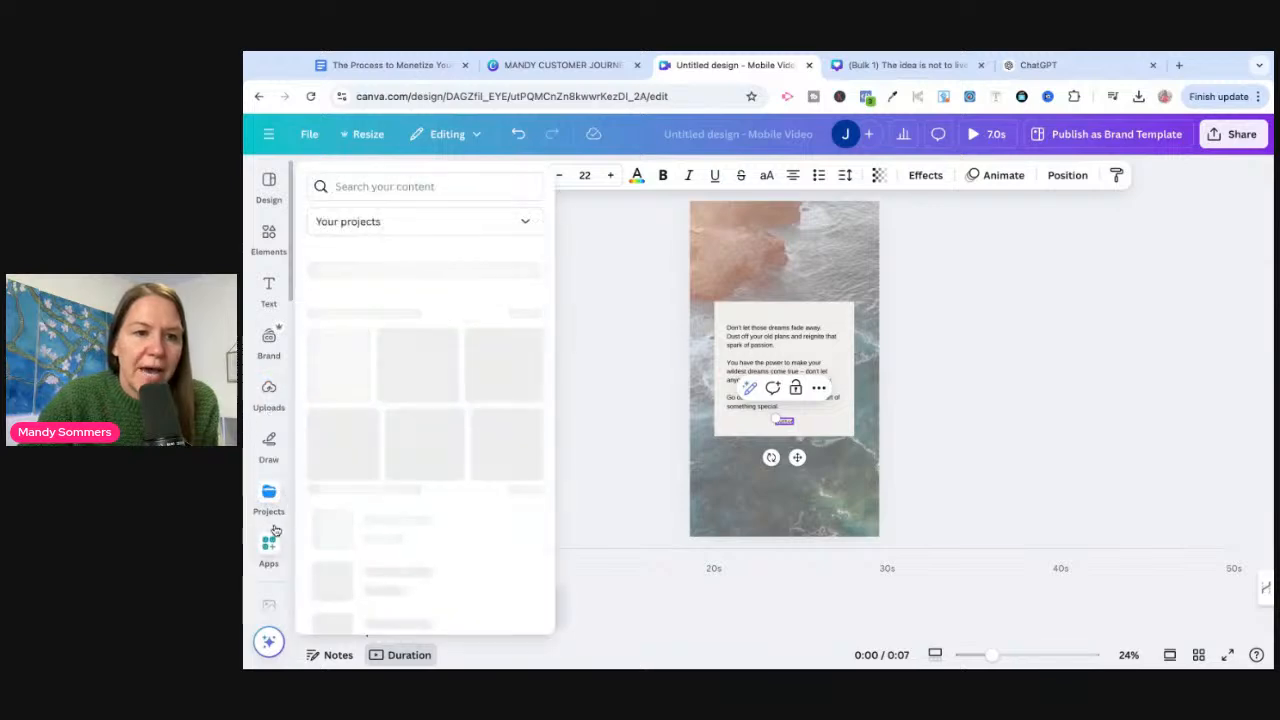
{"action": "scroll", "coordinate": [460, 430], "scroll_direction": "down", "scroll_amount": 4}
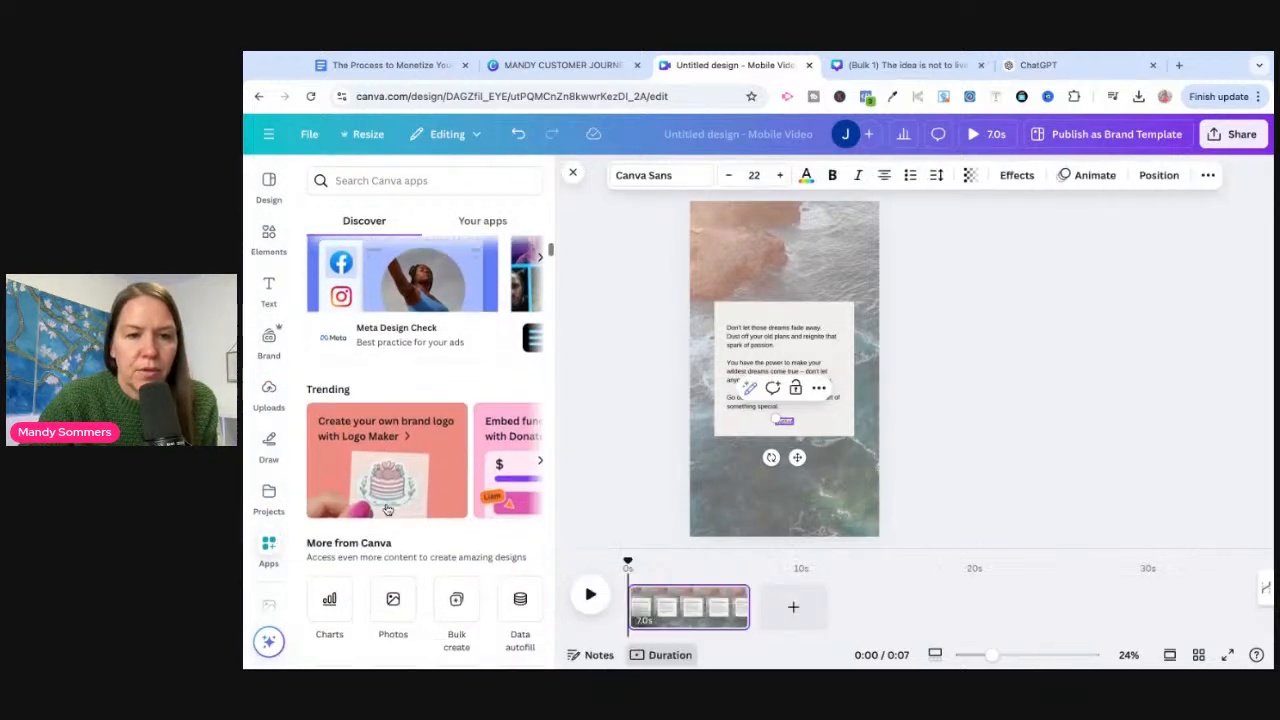
{"action": "left_click", "coordinate": [457, 430]}
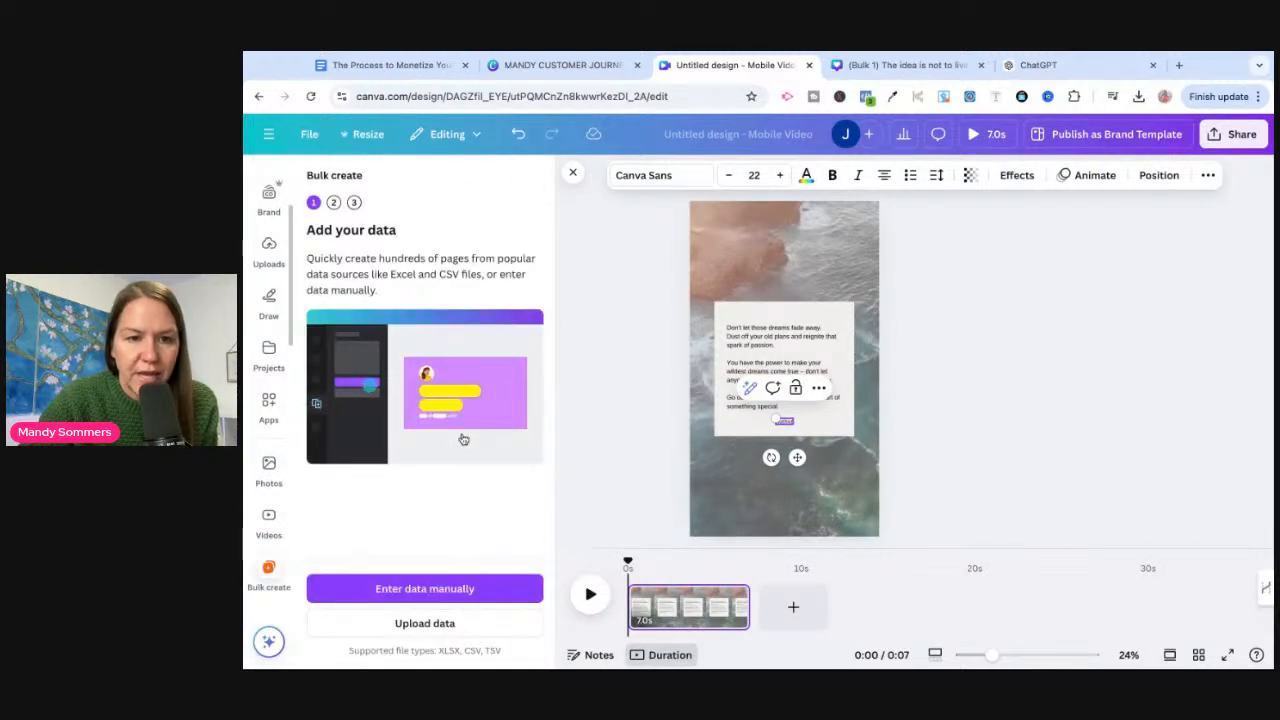
{"action": "left_click", "coordinate": [460, 596]}
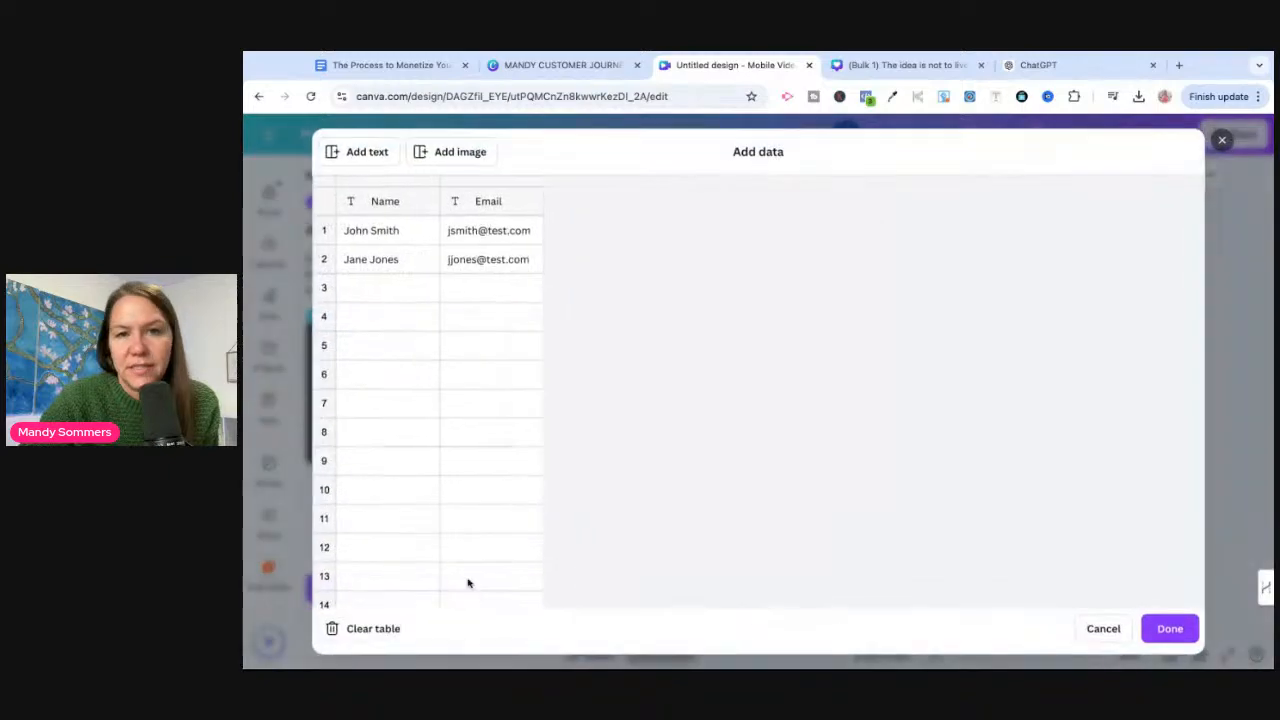
Step: Switch to ChatGPT and copy the whole quote table, including its Category, Quote and Author headers
{"action": "left_click", "coordinate": [1069, 68]}
{"action": "scroll", "coordinate": [794, 420], "scroll_direction": "up", "scroll_amount": 10}
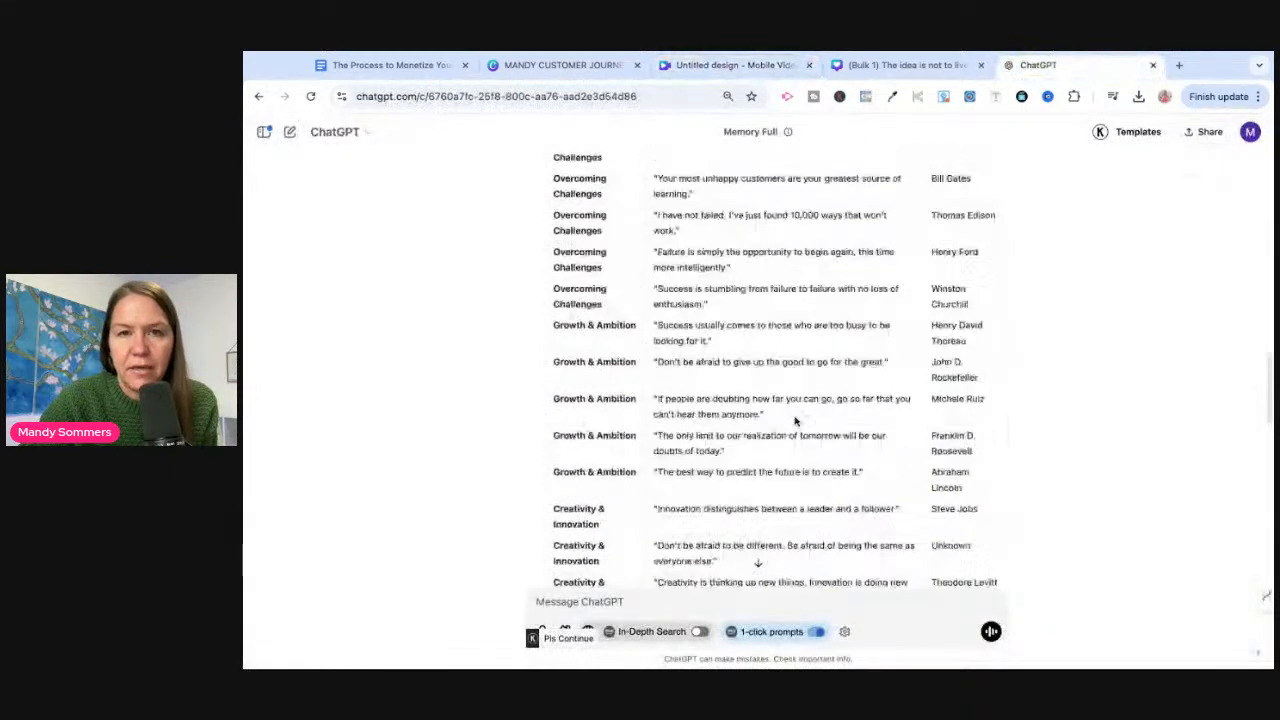
{"action": "scroll", "coordinate": [768, 314], "scroll_direction": "up", "scroll_amount": 1}
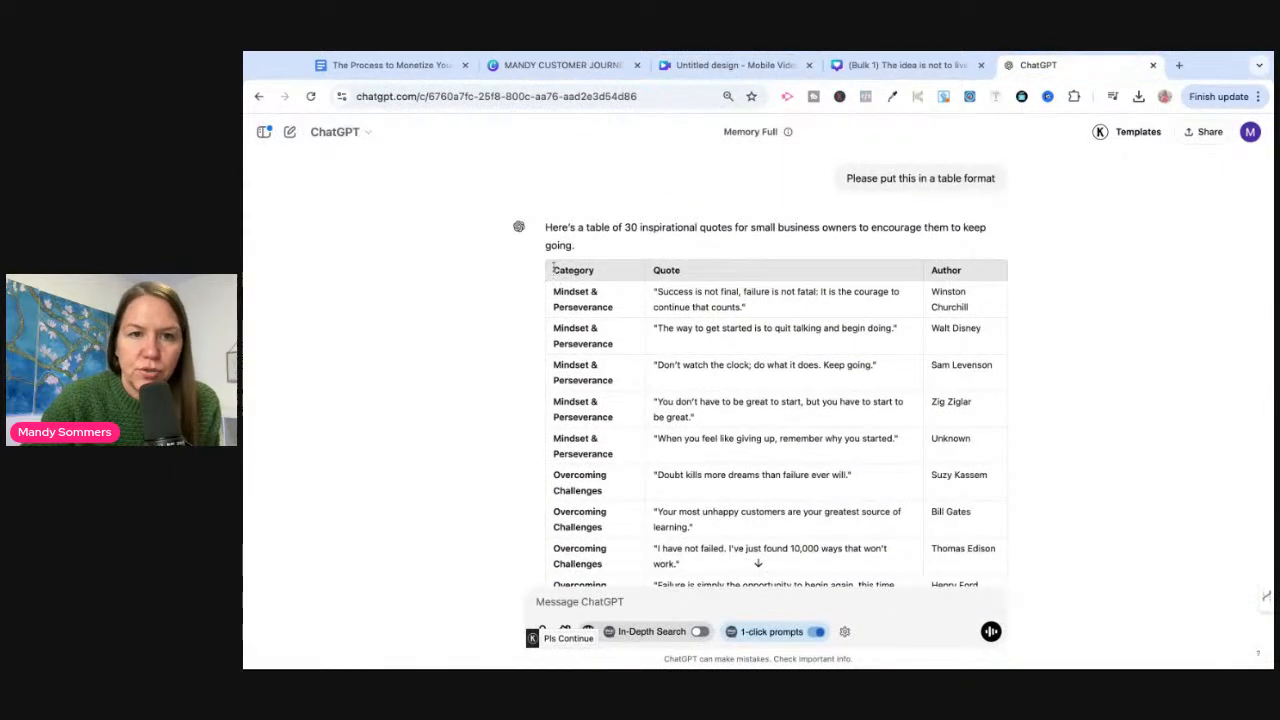
{"action": "left_click_drag", "start_coordinate": [553, 267], "coordinate": [997, 200]}
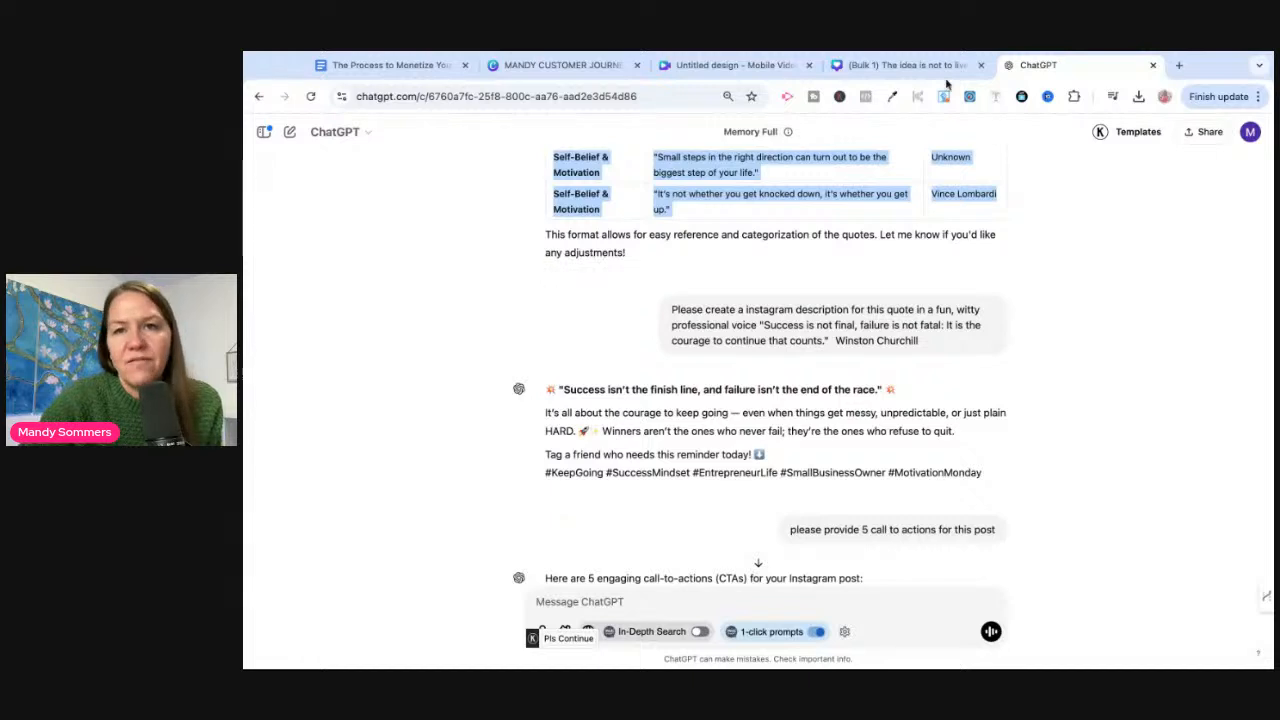
Step: Return to the Canva reel, paste the copied table over the sample data starting at the Name header, and finish the data entry
{"action": "left_click", "coordinate": [905, 65]}
{"action": "left_click", "coordinate": [745, 65]}
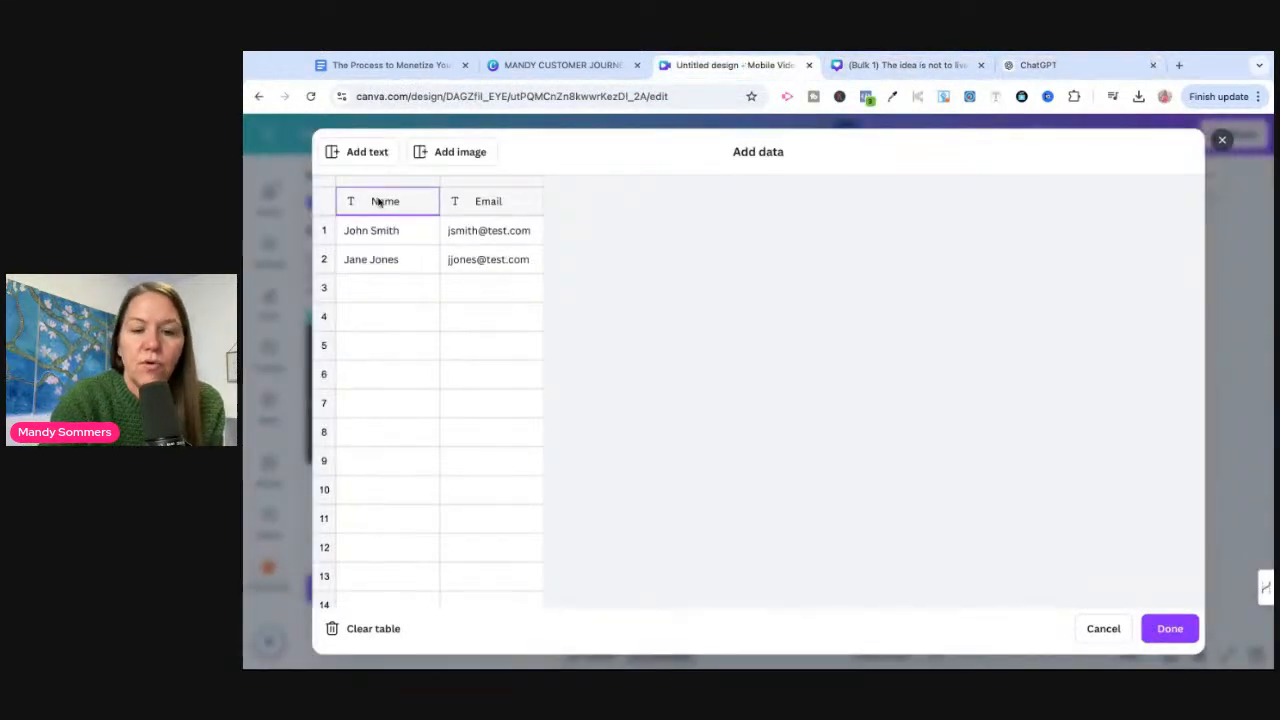
{"action": "key", "text": "ctrl+v"}
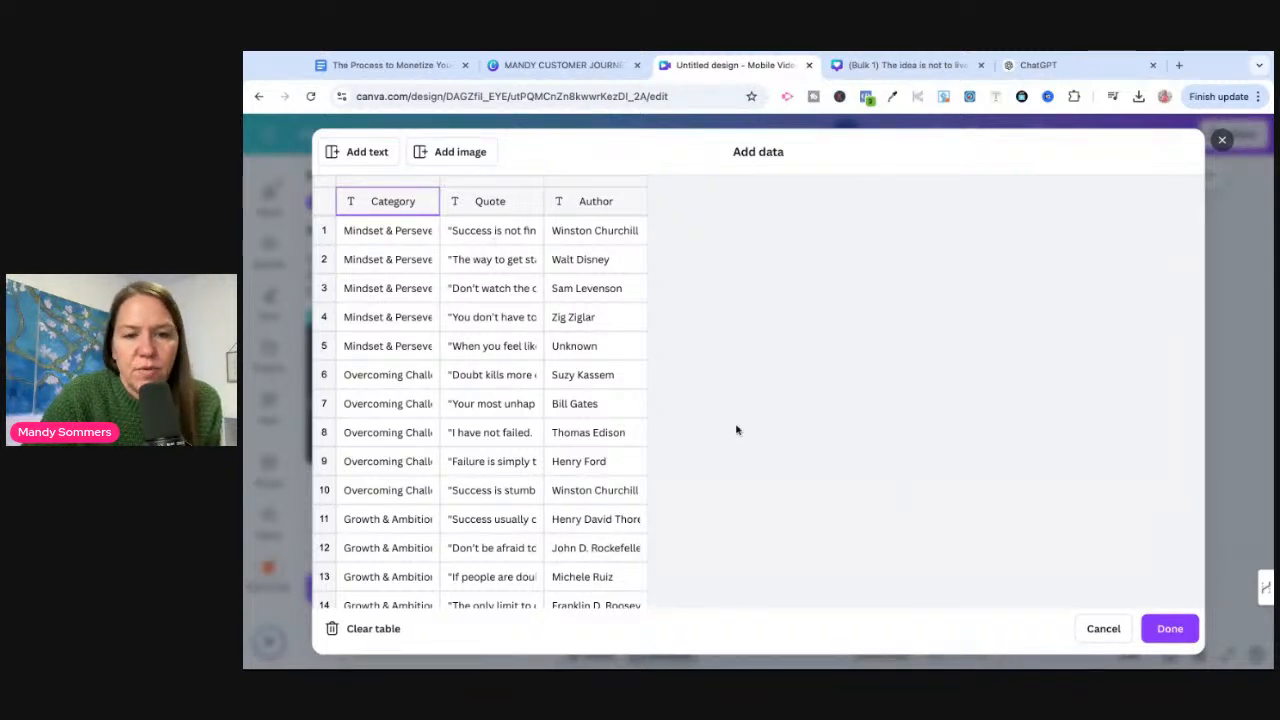
{"action": "left_click", "coordinate": [1170, 628]}
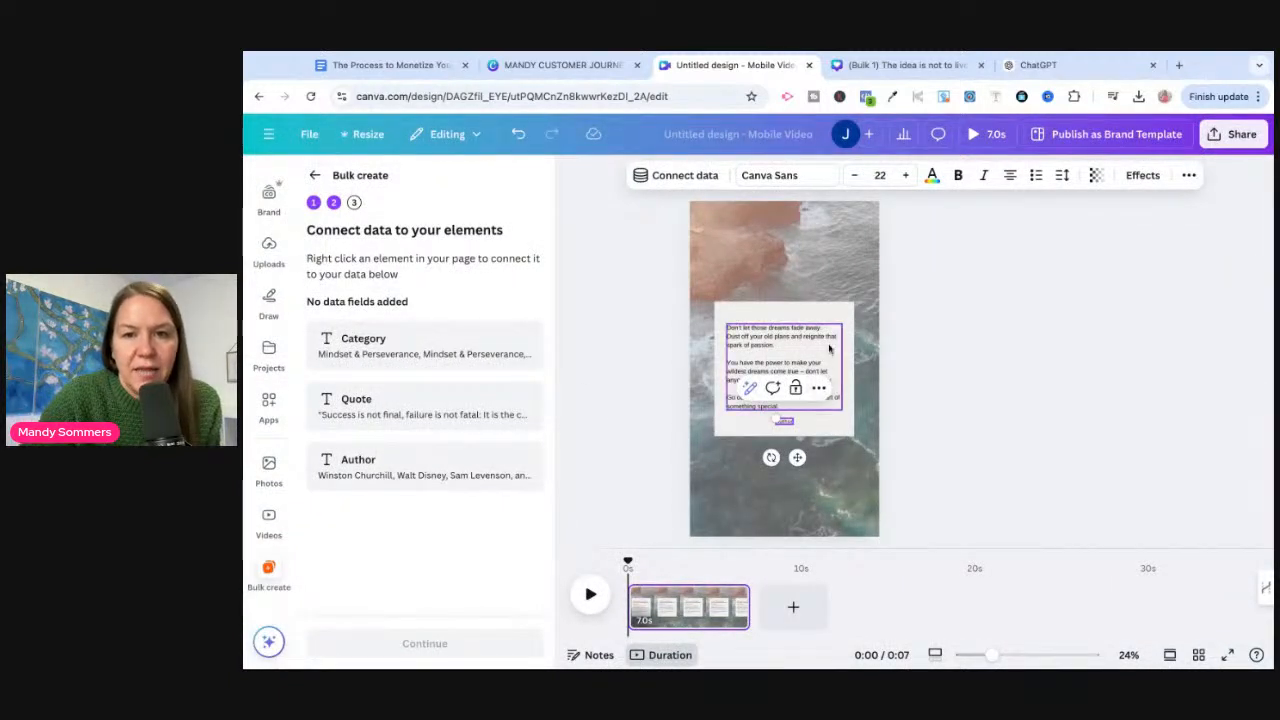
Step: Connect the reel's main text to the Quote data field and the small text below it to the Author field
{"action": "left_click", "coordinate": [800, 340]}
{"action": "left_click", "coordinate": [843, 294]}
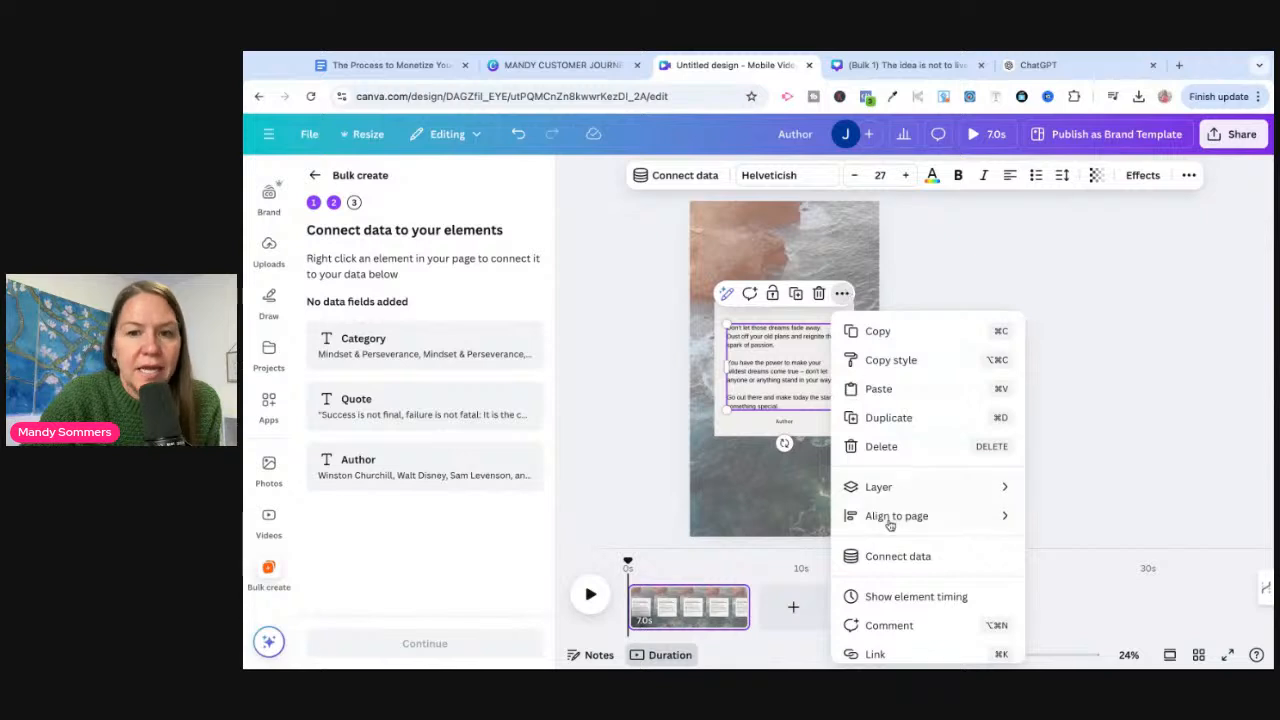
{"action": "left_click", "coordinate": [898, 556]}
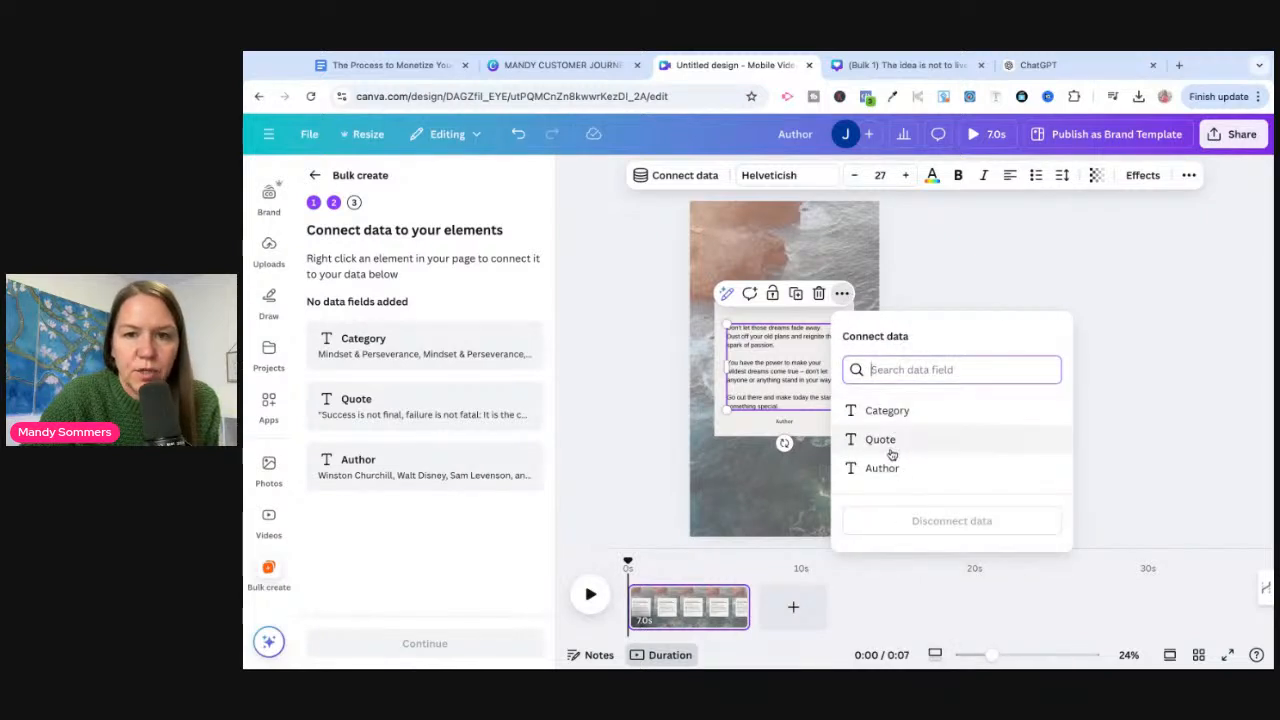
{"action": "left_click", "coordinate": [889, 448]}
{"action": "left_click", "coordinate": [787, 423]}
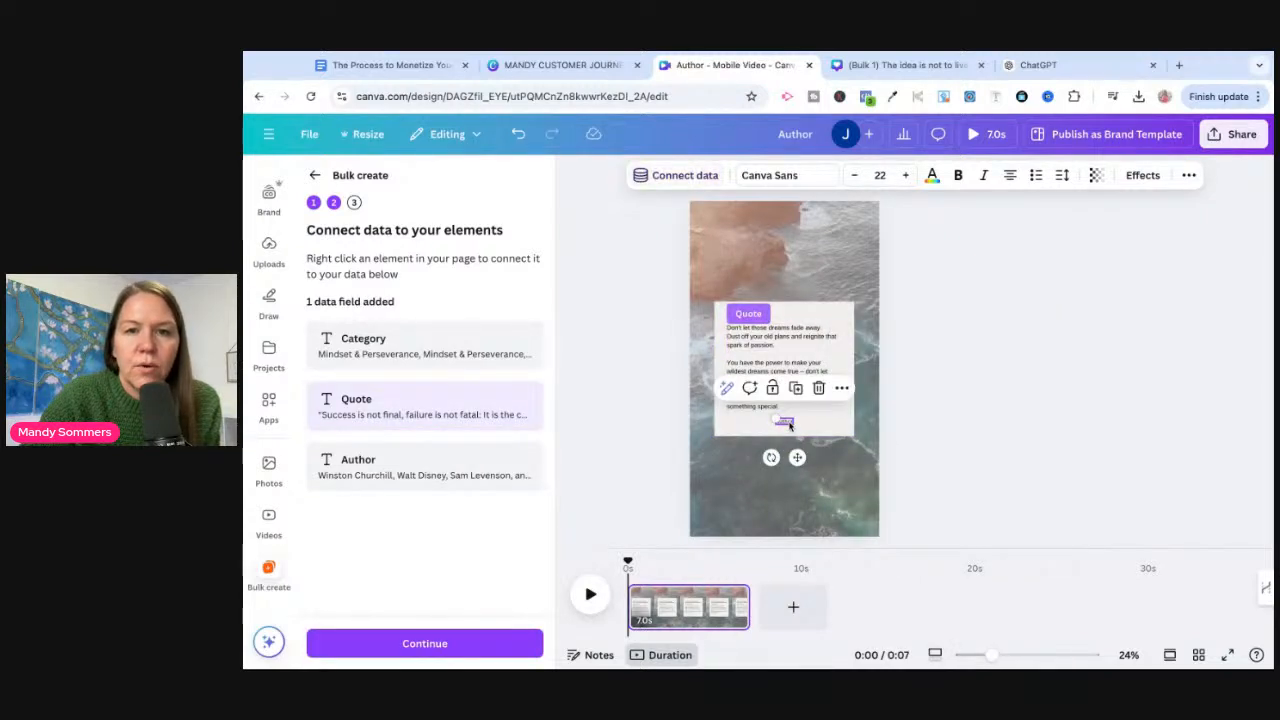
{"action": "left_click", "coordinate": [843, 390]}
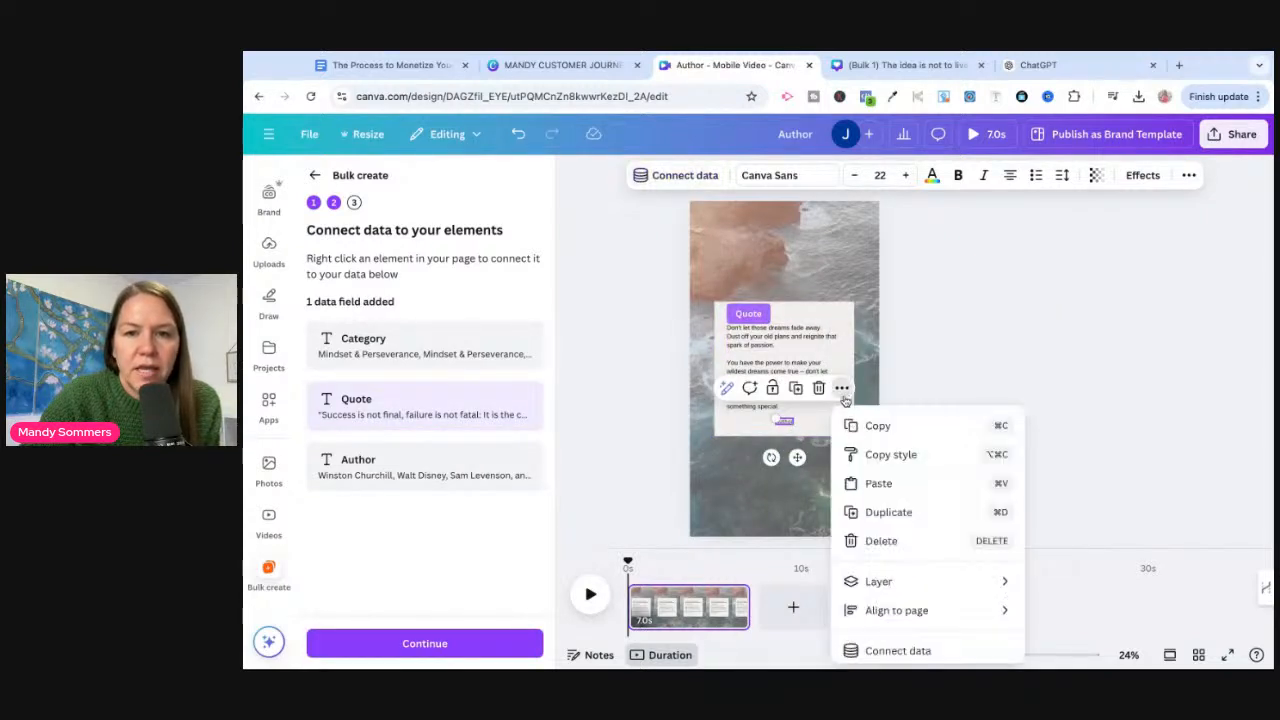
{"action": "left_click", "coordinate": [897, 630]}
{"action": "left_click", "coordinate": [881, 562]}
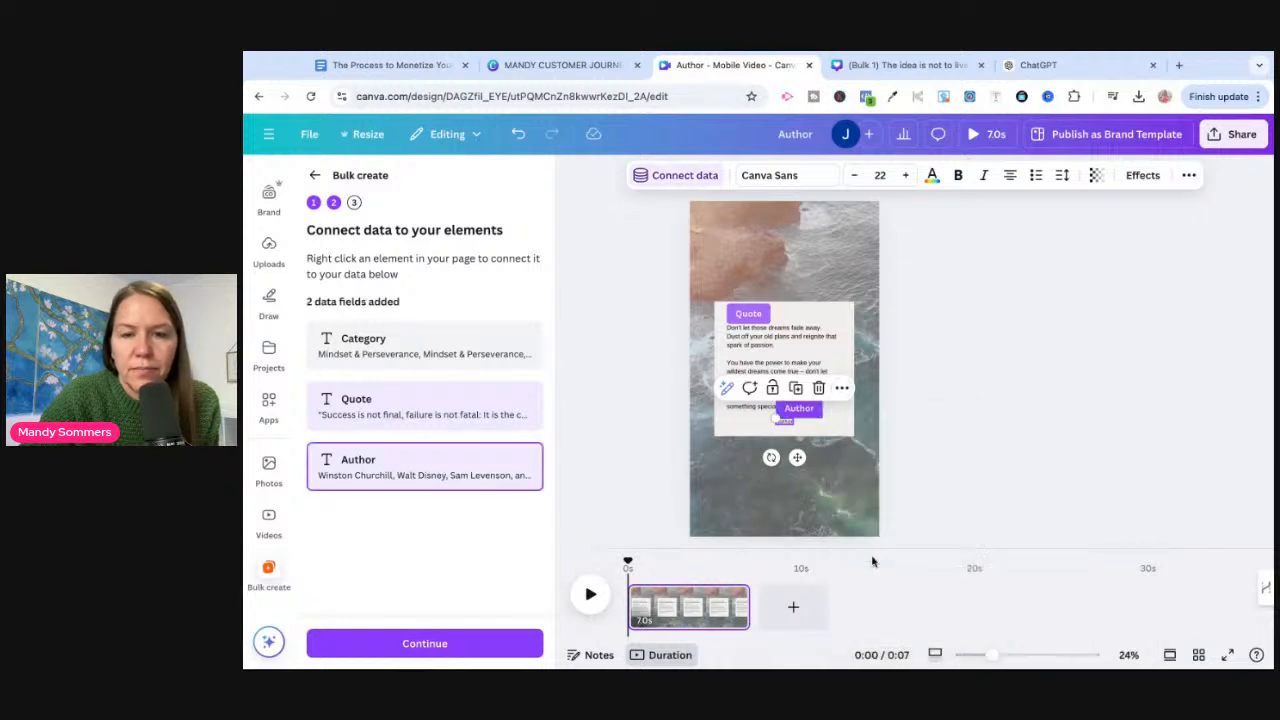
Step: Generate 30 designs from all the quote rows and look through the resulting pages in the timeline
{"action": "left_click", "coordinate": [452, 645]}
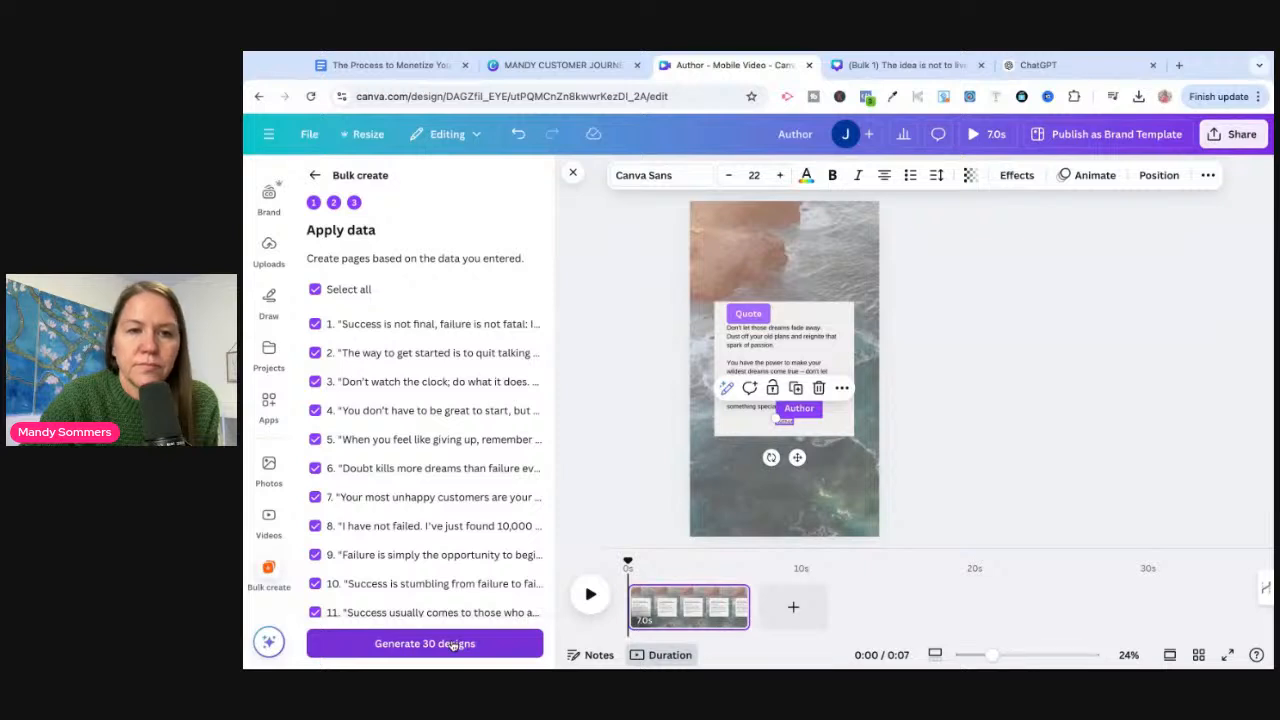
{"action": "left_click", "coordinate": [452, 645]}
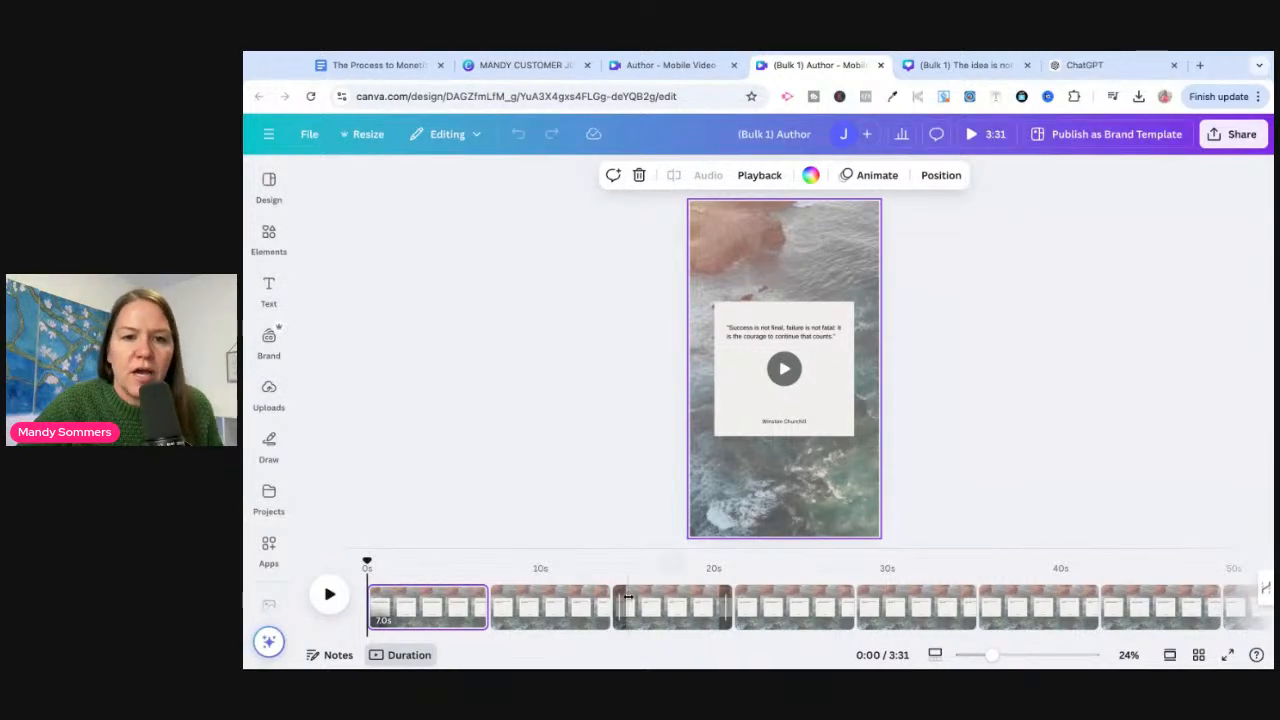
{"action": "scroll", "coordinate": [628, 600], "scroll_direction": "right", "scroll_amount": 10}
{"action": "scroll", "coordinate": [628, 600], "scroll_direction": "left", "scroll_amount": 10}
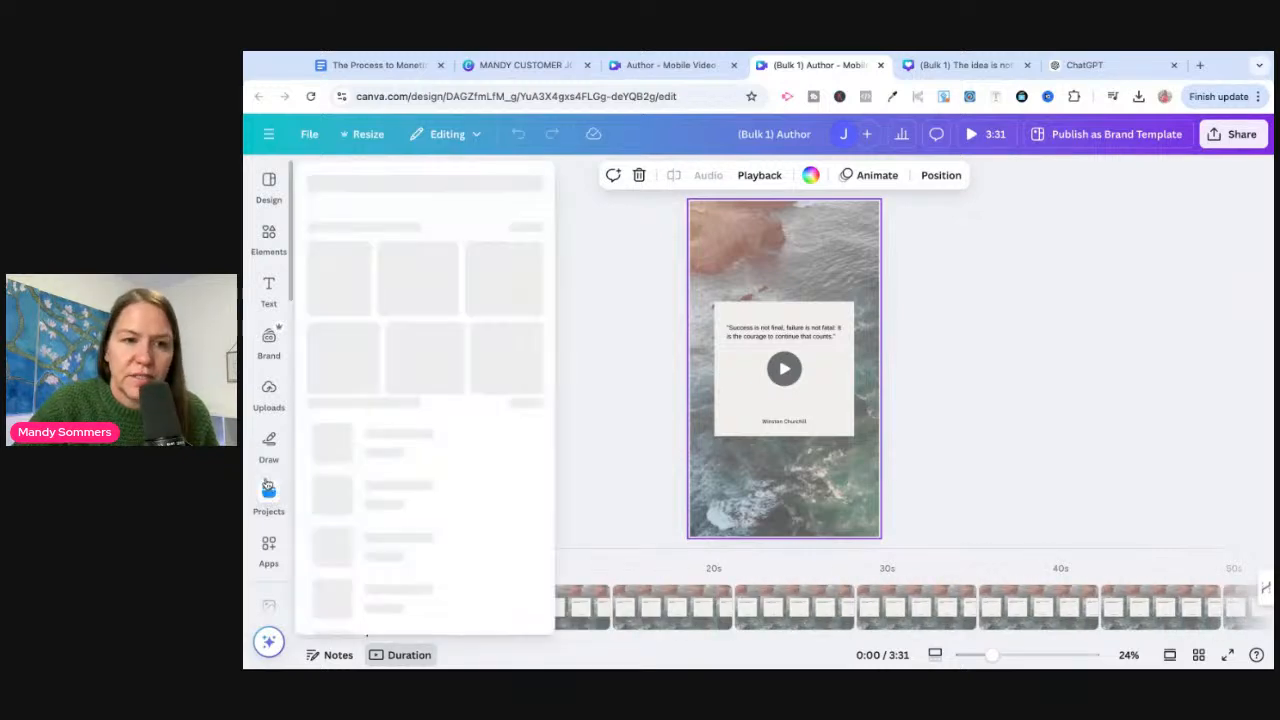
Step: Replace the first page's background with the 8-second palm beach stock video and the second page's with the 45-second coastline video
{"action": "left_click", "coordinate": [269, 545]}
{"action": "scroll", "coordinate": [269, 557], "scroll_direction": "down", "scroll_amount": 3}
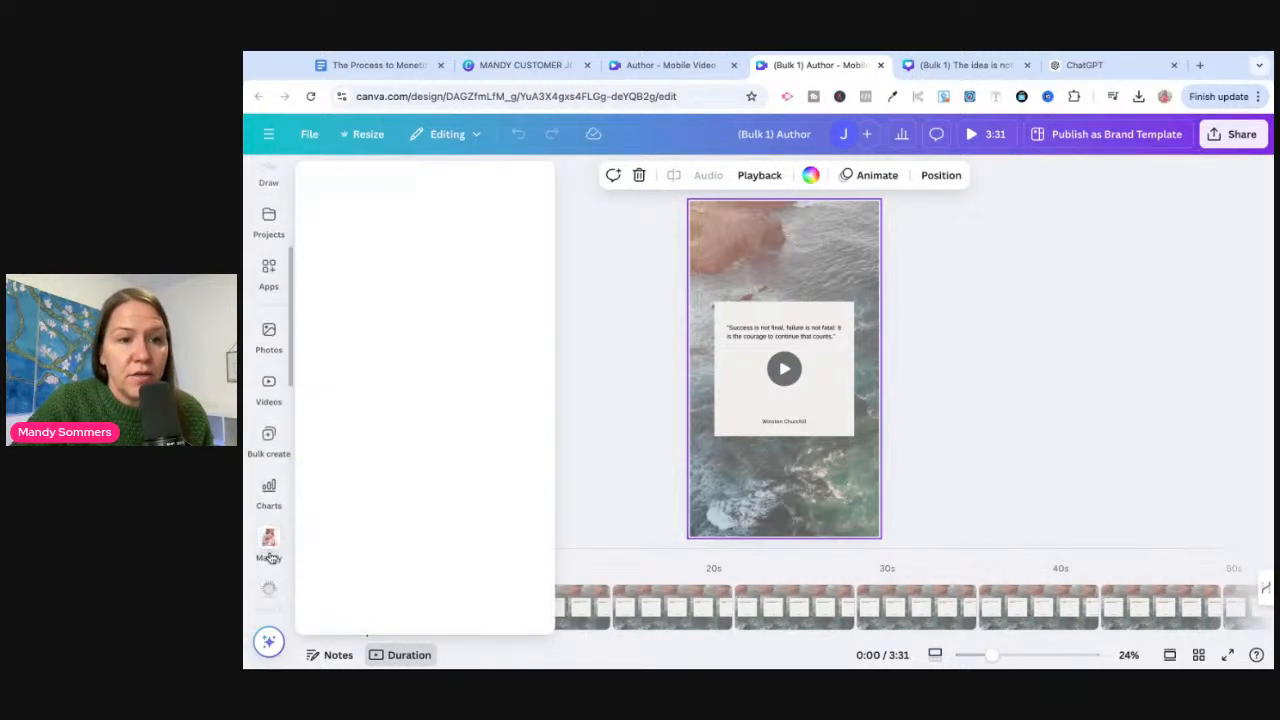
{"action": "scroll", "coordinate": [269, 557], "scroll_direction": "down", "scroll_amount": 2}
{"action": "scroll", "coordinate": [267, 507], "scroll_direction": "down", "scroll_amount": 1}
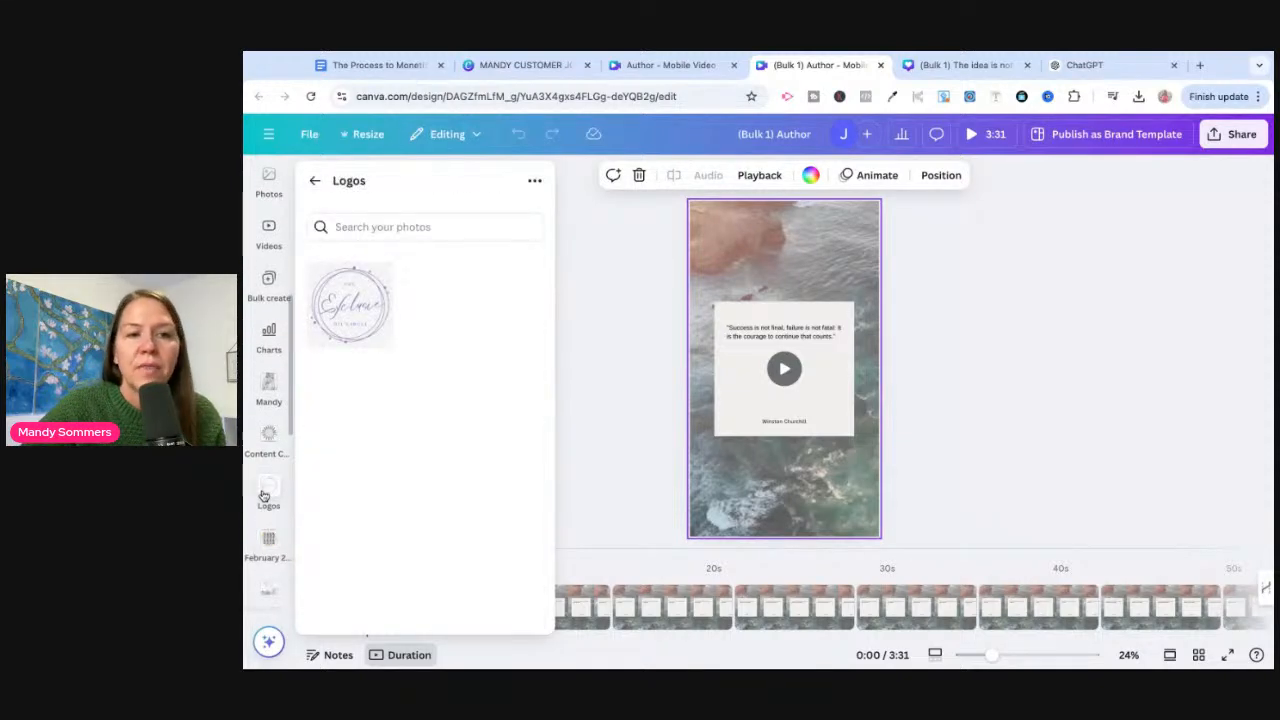
{"action": "scroll", "coordinate": [268, 440], "scroll_direction": "up", "scroll_amount": 2}
{"action": "left_click", "coordinate": [266, 343]}
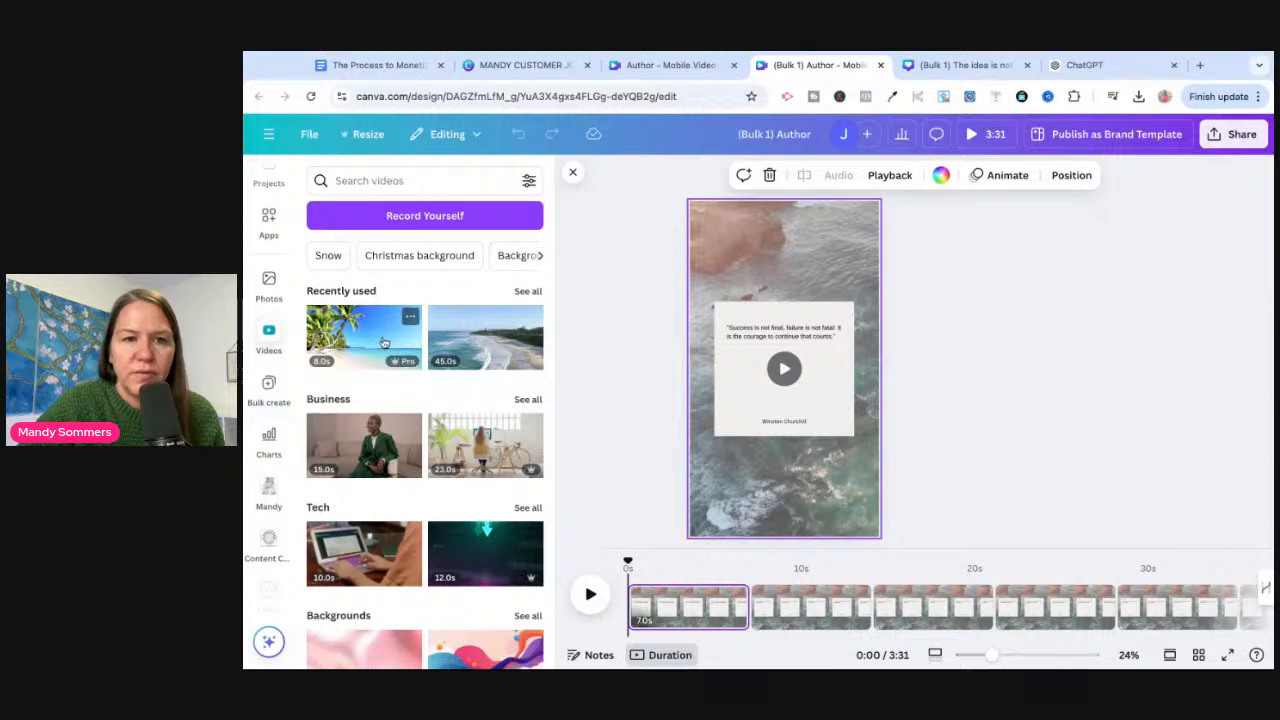
{"action": "left_click_drag", "start_coordinate": [384, 343], "coordinate": [720, 300]}
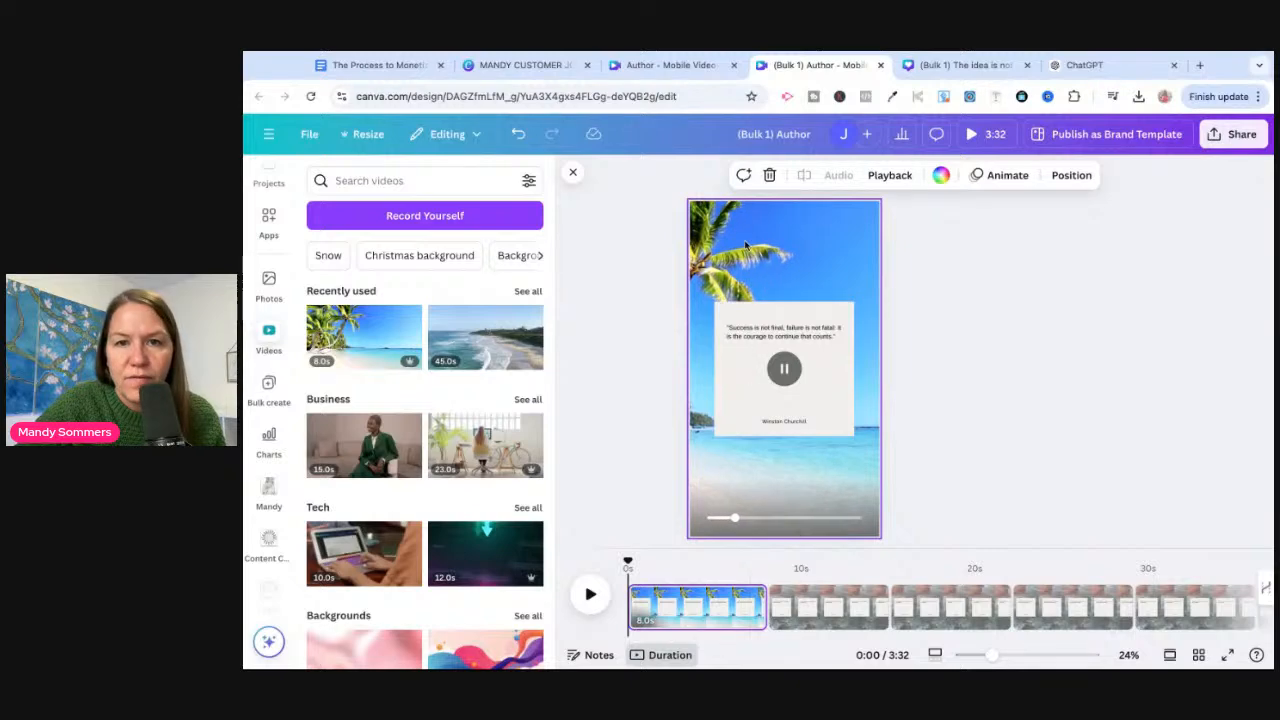
{"action": "left_click", "coordinate": [800, 605]}
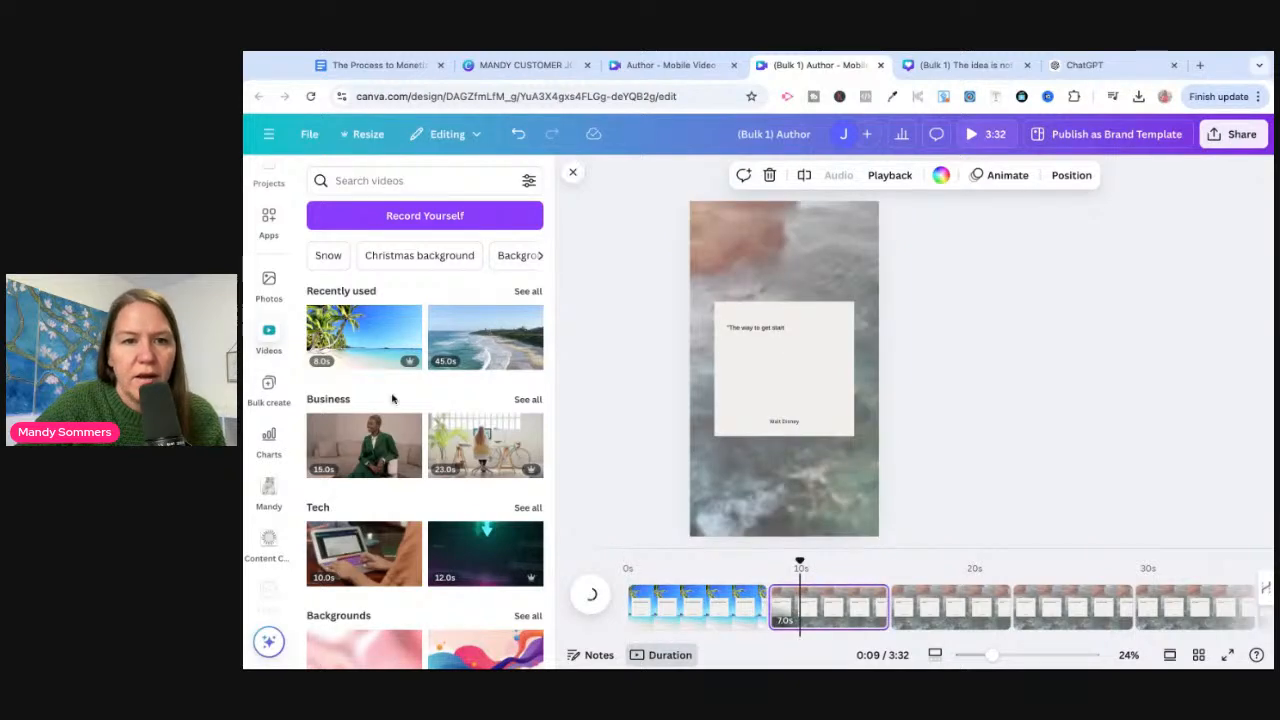
{"action": "left_click_drag", "start_coordinate": [486, 337], "coordinate": [784, 360]}
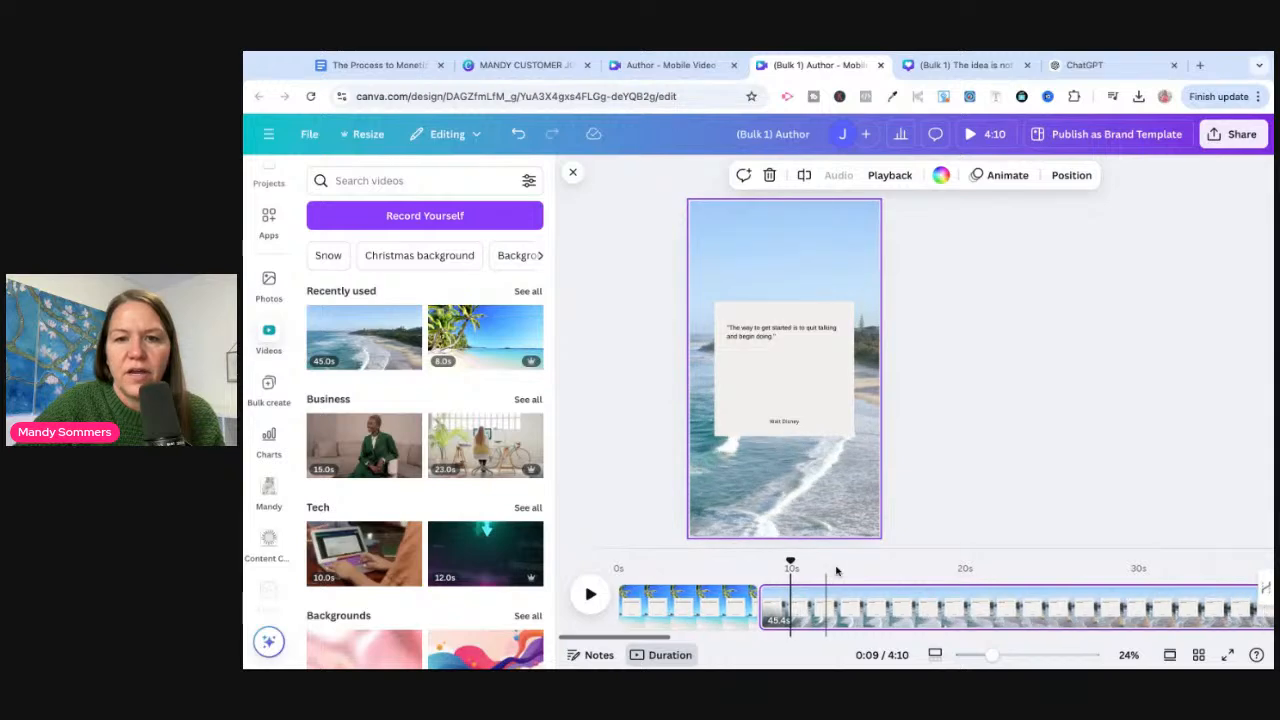
Step: Split the second page at the 0:15 mark of the timeline and delete the long remainder after the split
{"action": "right_click", "coordinate": [737, 597]}
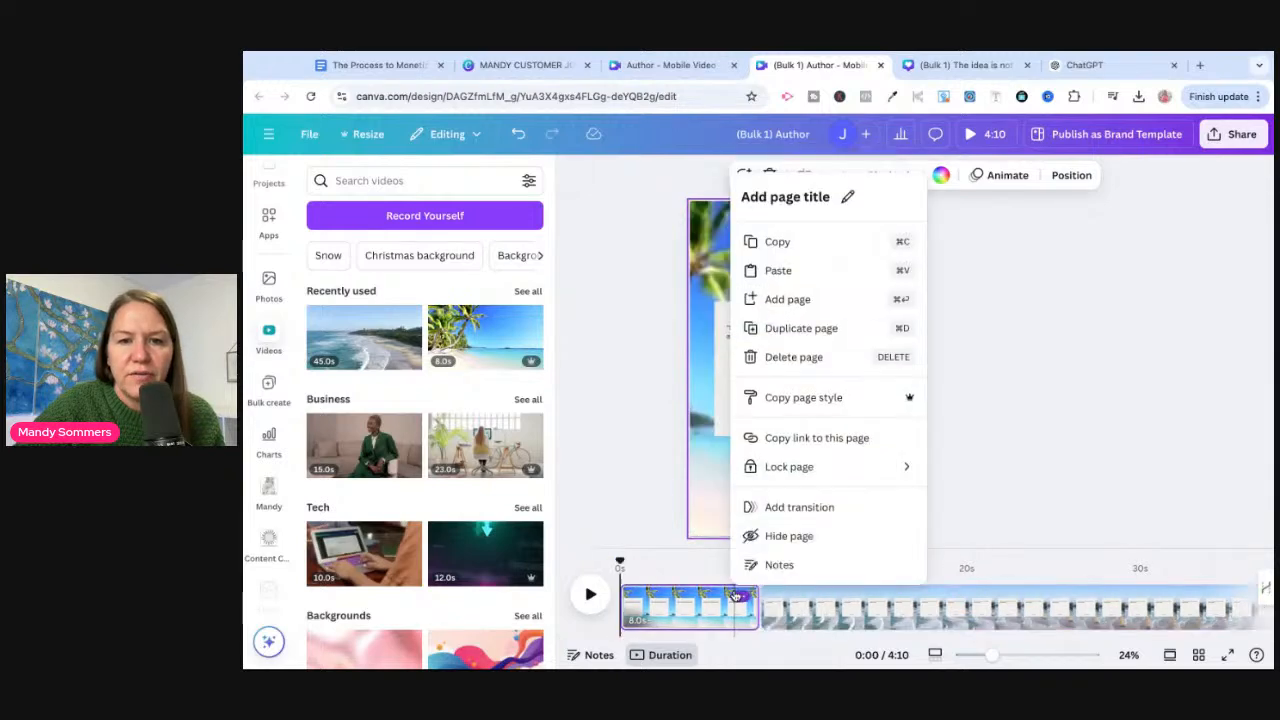
{"action": "left_click", "coordinate": [858, 621]}
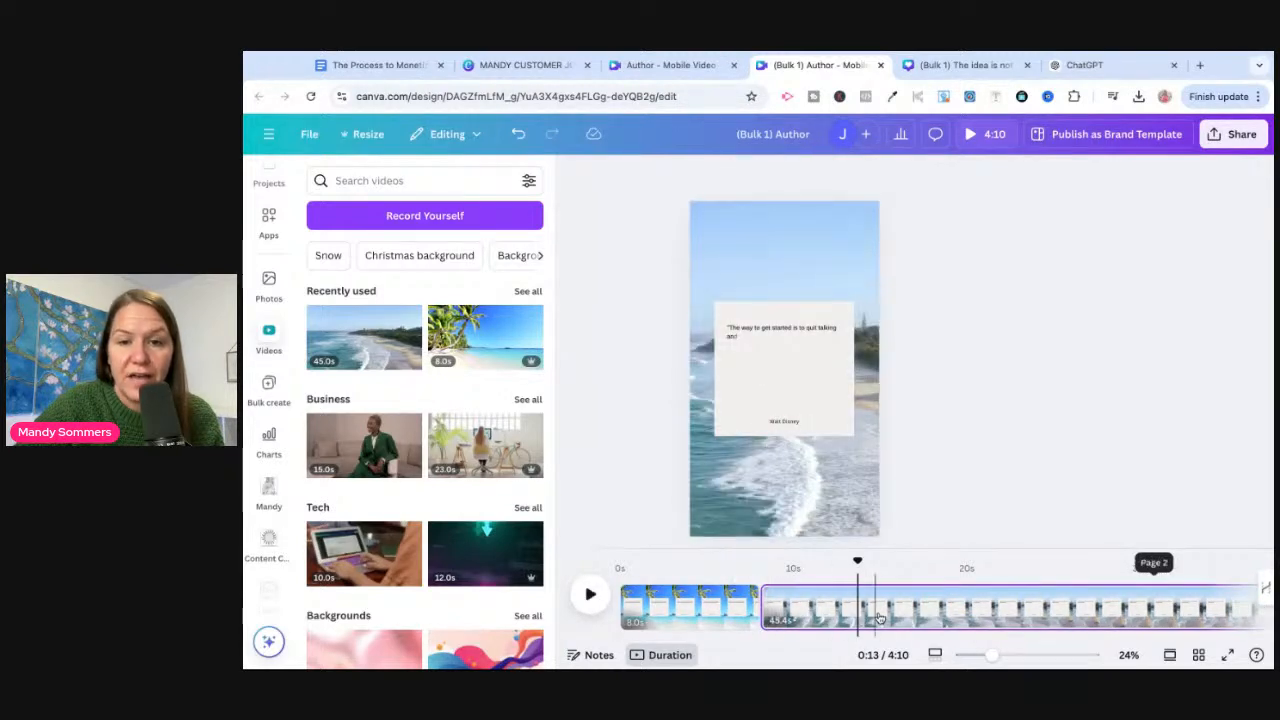
{"action": "left_click", "coordinate": [889, 615]}
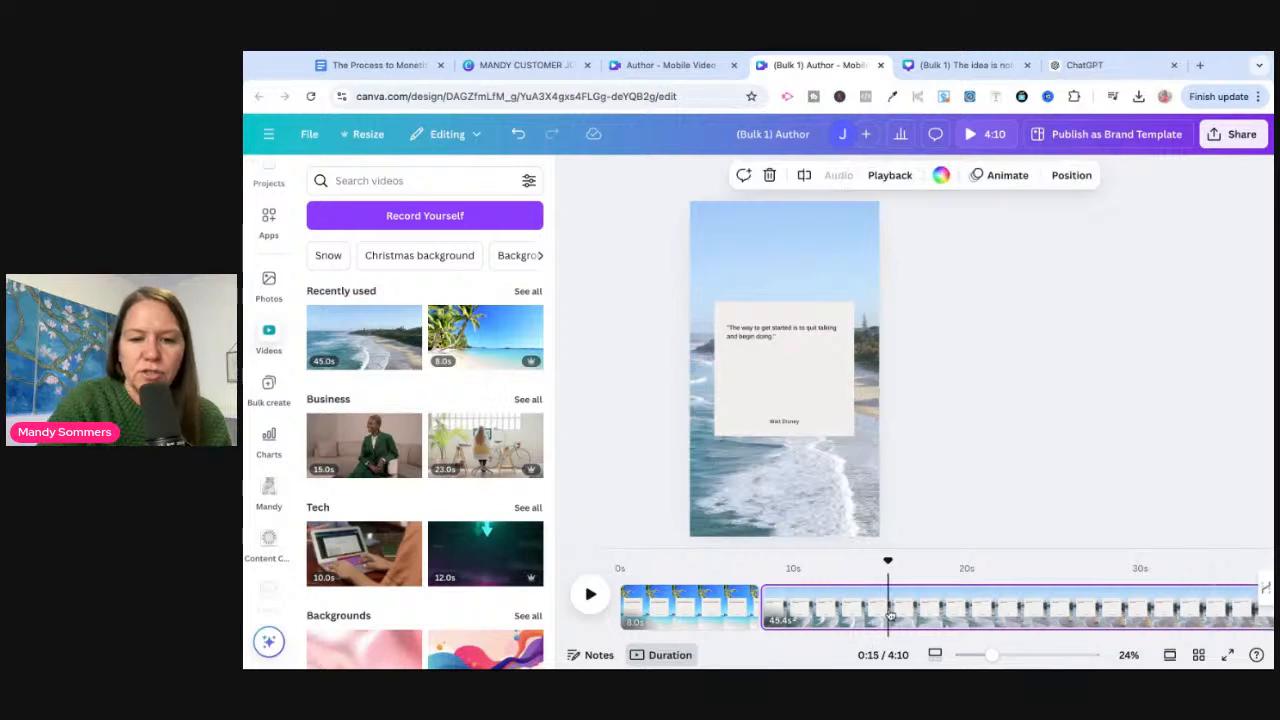
{"action": "right_click", "coordinate": [889, 615]}
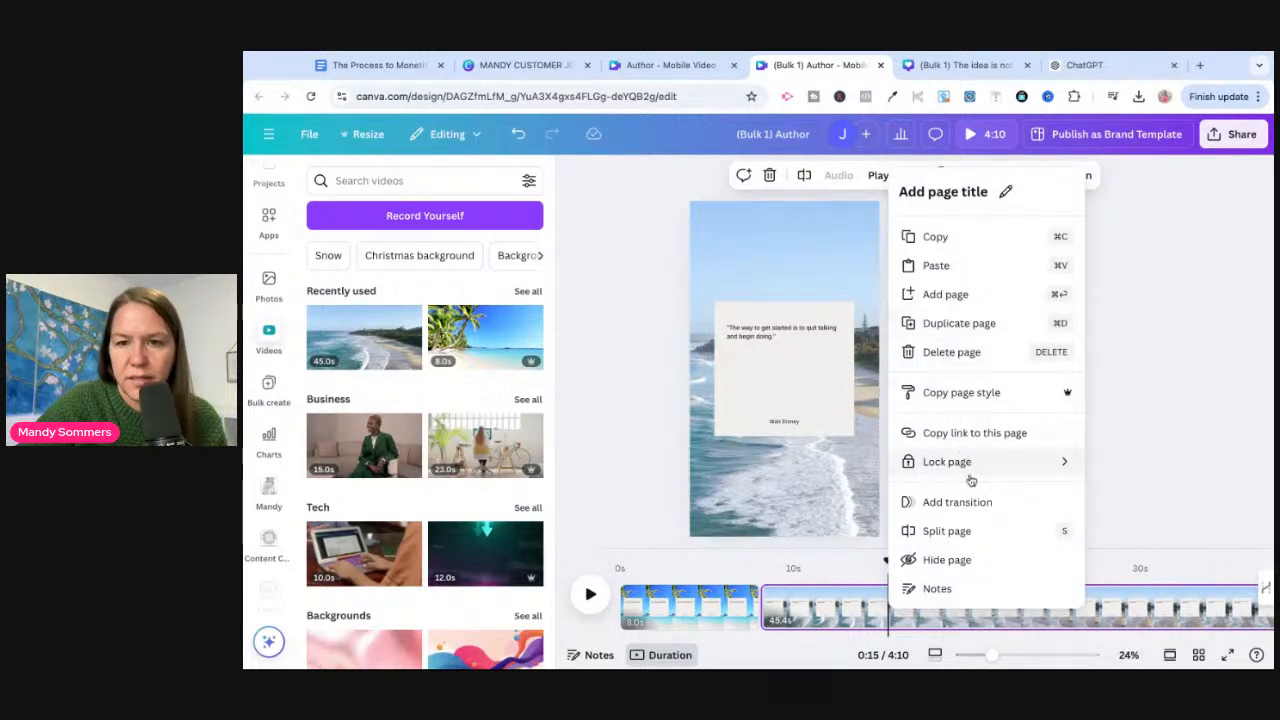
{"action": "left_click", "coordinate": [977, 531]}
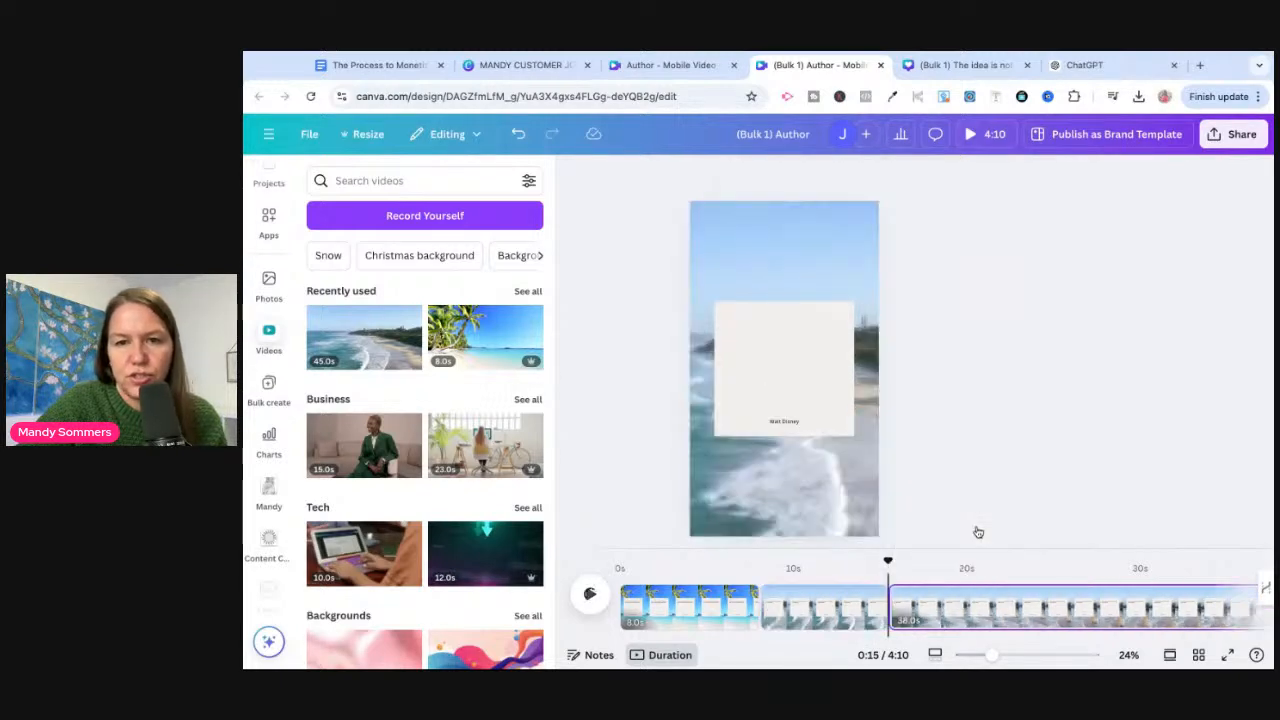
{"action": "left_click", "coordinate": [958, 612]}
{"action": "key", "text": "Delete"}
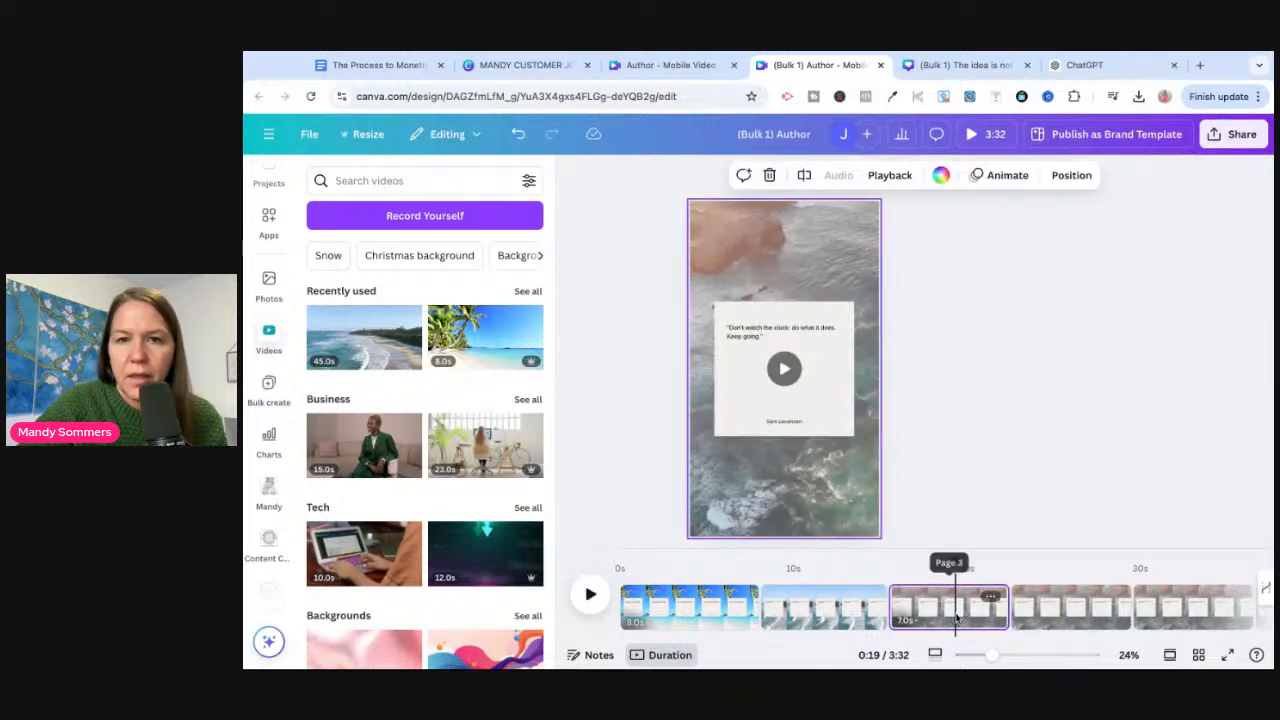
Step: Select the third page in the timeline and search the stock videos for "beach"
{"action": "left_click", "coordinate": [828, 615]}
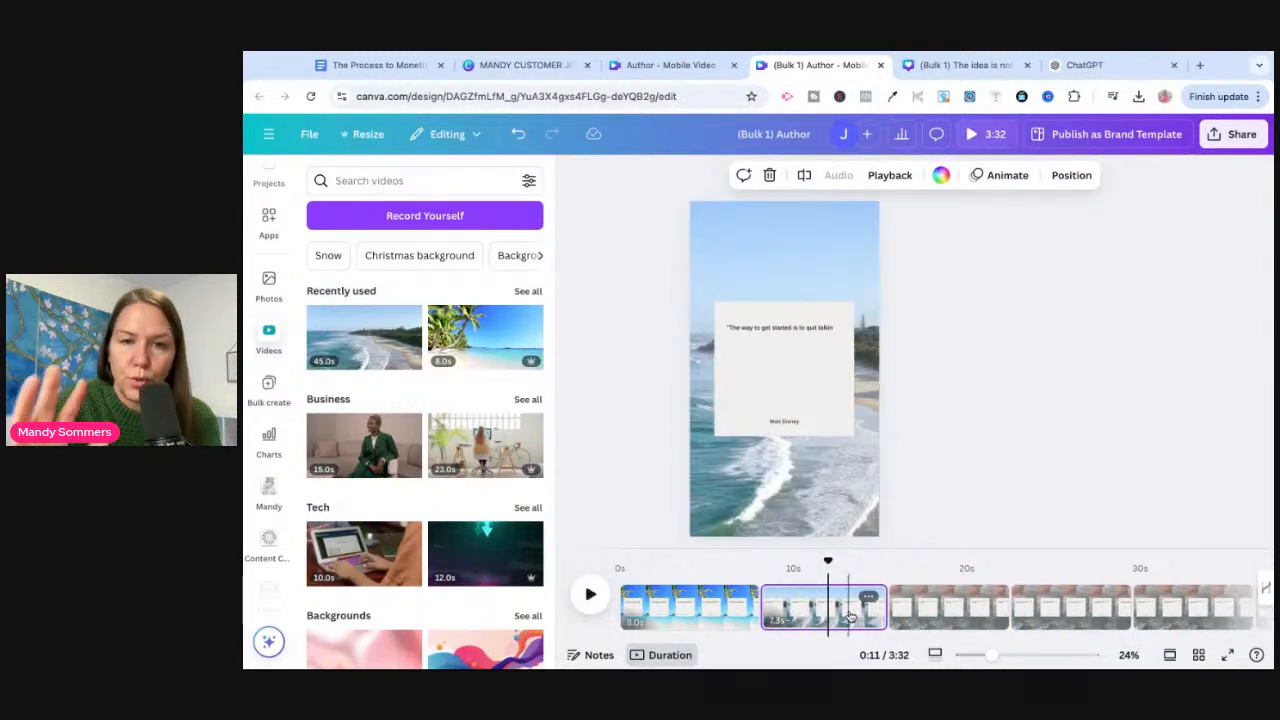
{"action": "left_click", "coordinate": [955, 612]}
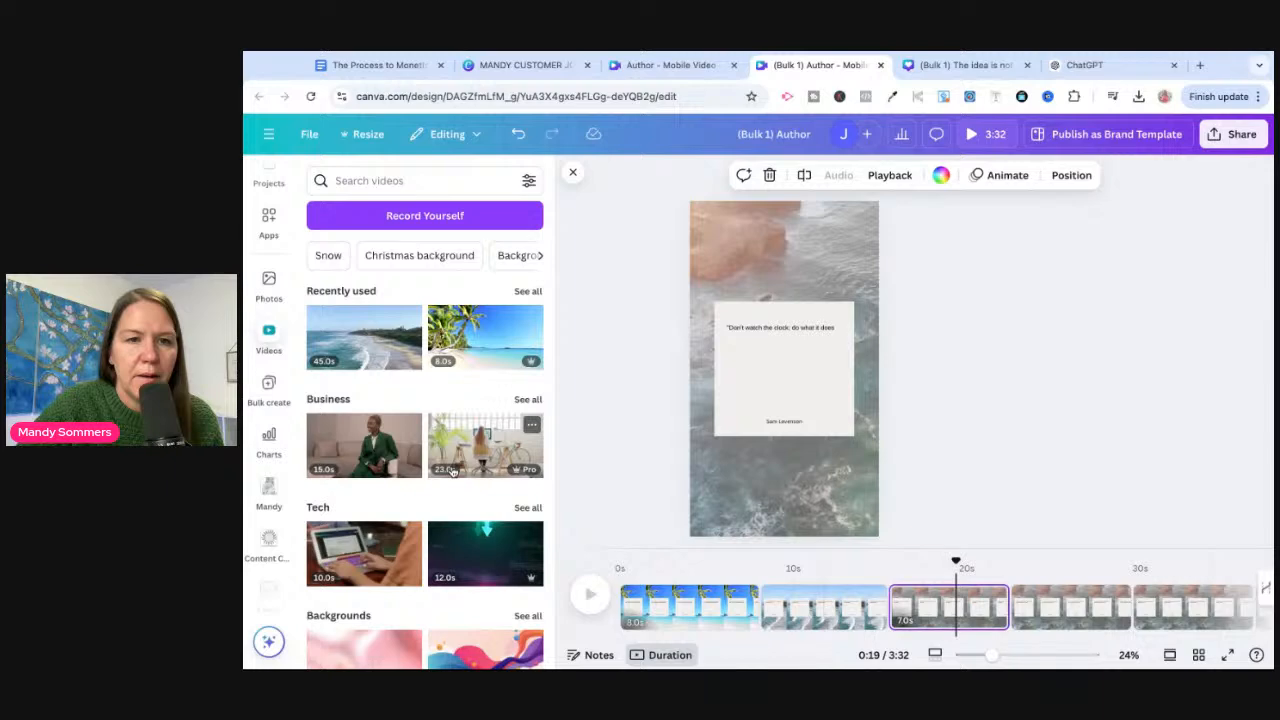
{"action": "left_click", "coordinate": [397, 183]}
{"action": "type", "text": "b"}
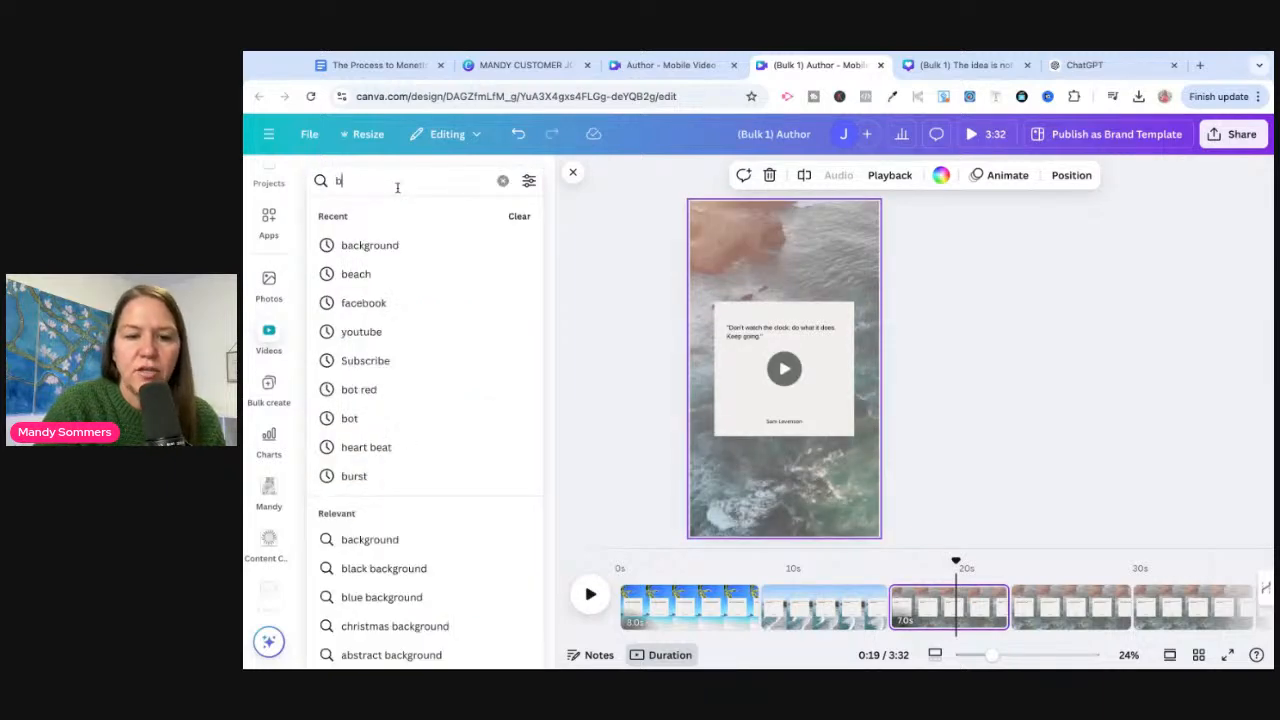
{"action": "type", "text": "each"}
{"action": "key", "text": "Return"}
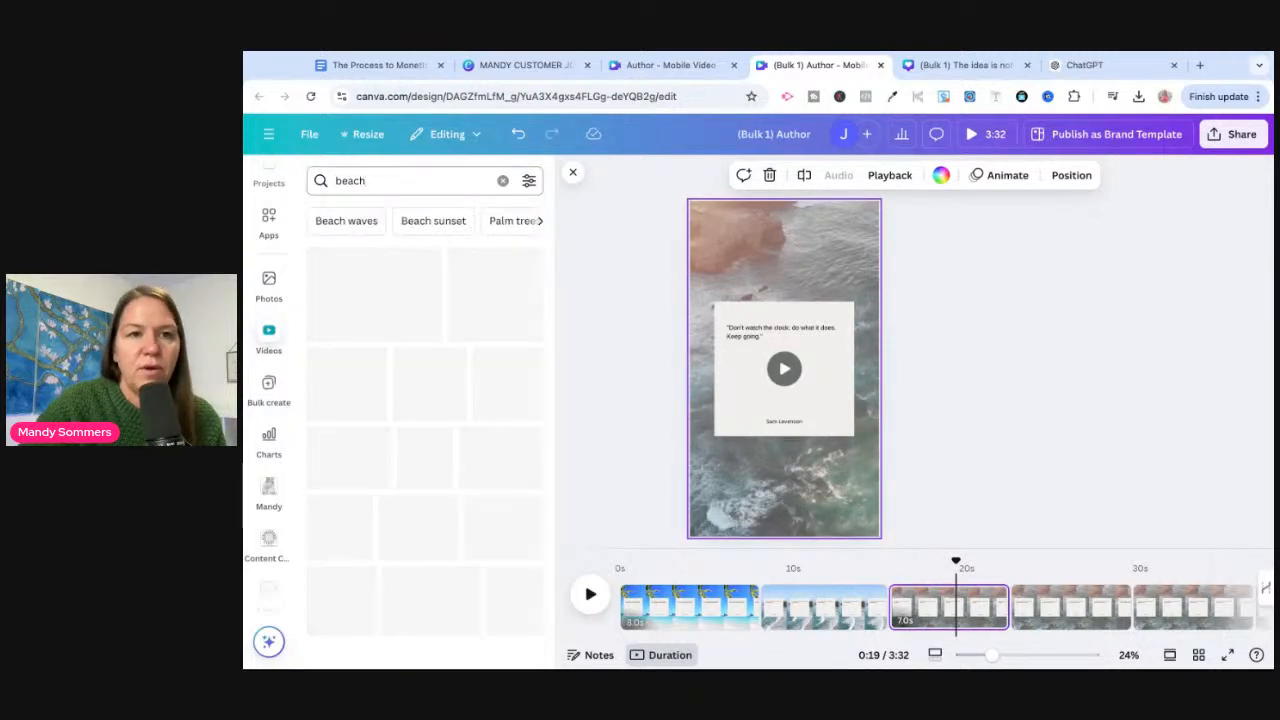
Step: Replace the third page's background with the 45-second blue-sky beach video and move the quote text down to the middle of its card
{"action": "scroll", "coordinate": [384, 443], "scroll_direction": "down", "scroll_amount": 3}
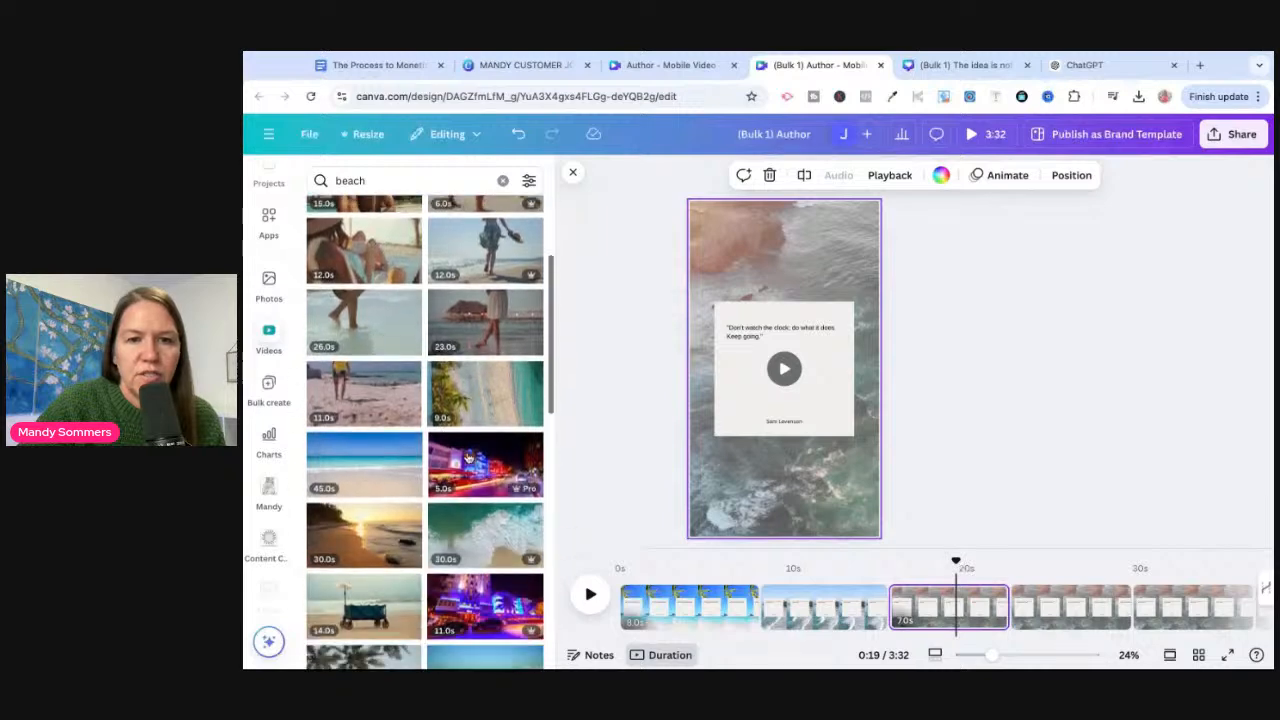
{"action": "left_click", "coordinate": [363, 430]}
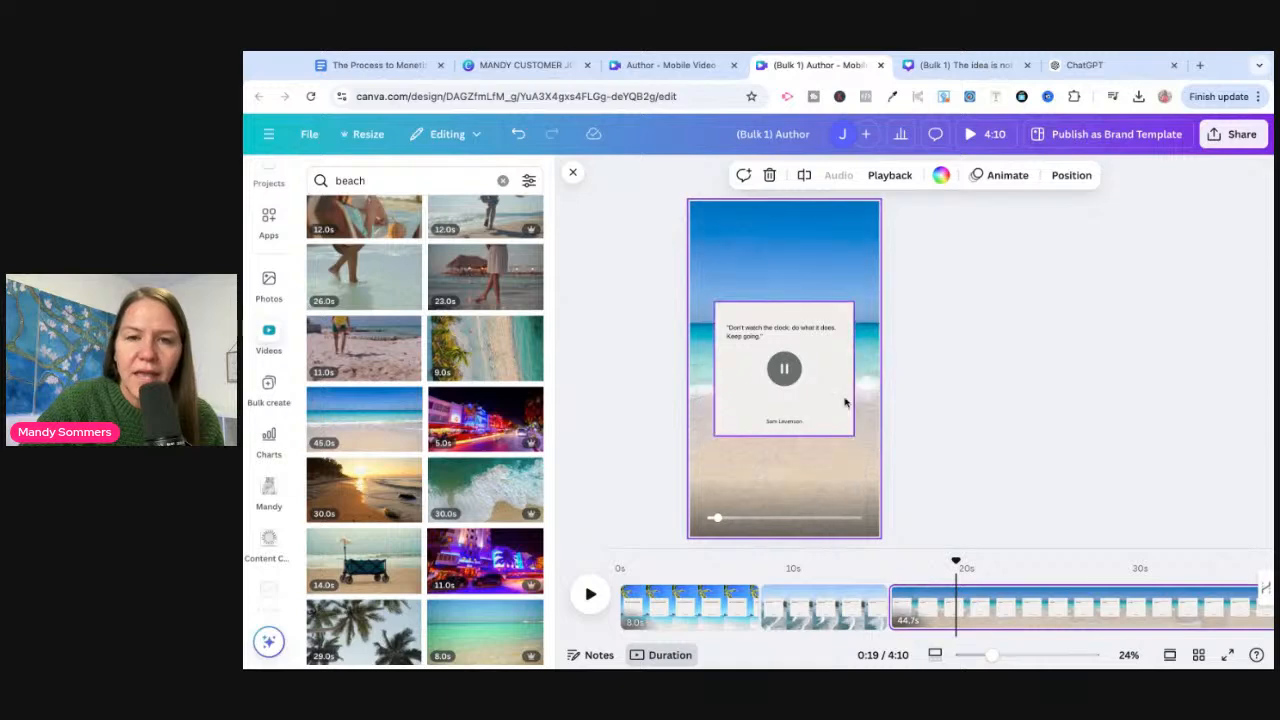
{"action": "mouse_move", "coordinate": [807, 336]}
{"action": "left_mouse_down"}
{"action": "mouse_move", "coordinate": [807, 364]}
{"action": "mouse_move", "coordinate": [807, 344]}
{"action": "left_mouse_up"}
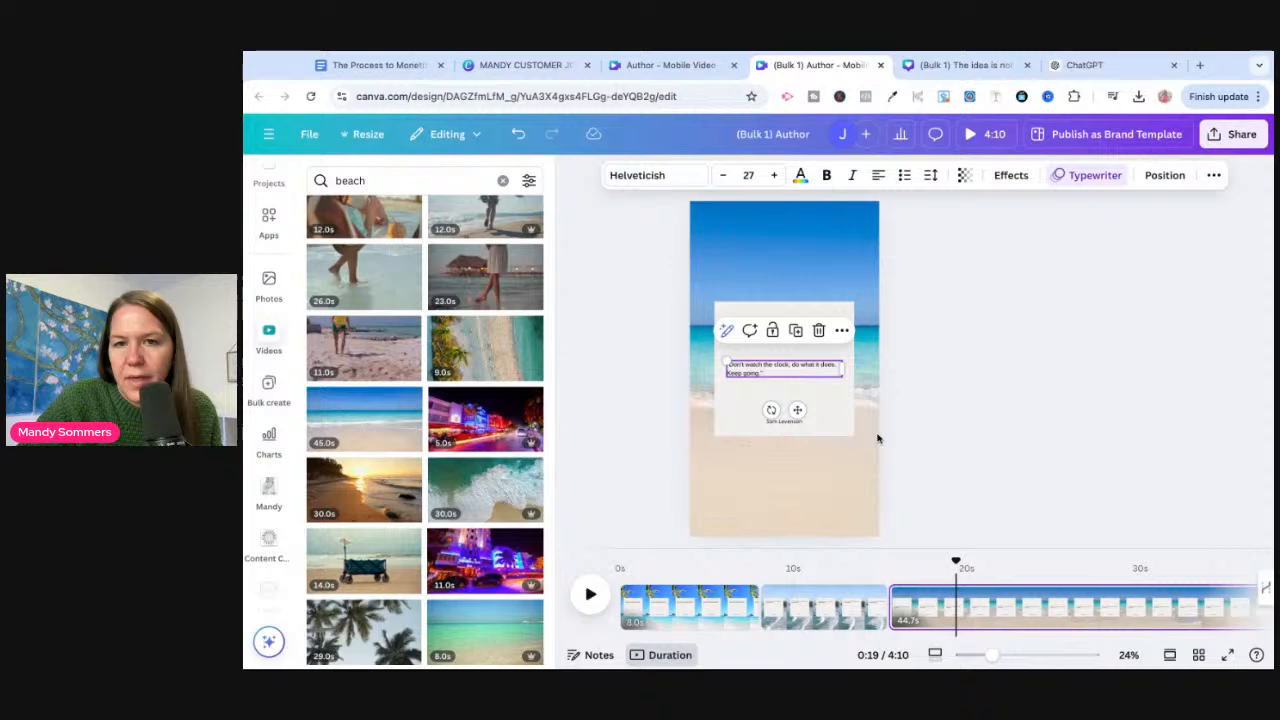
{"action": "left_click", "coordinate": [820, 310]}
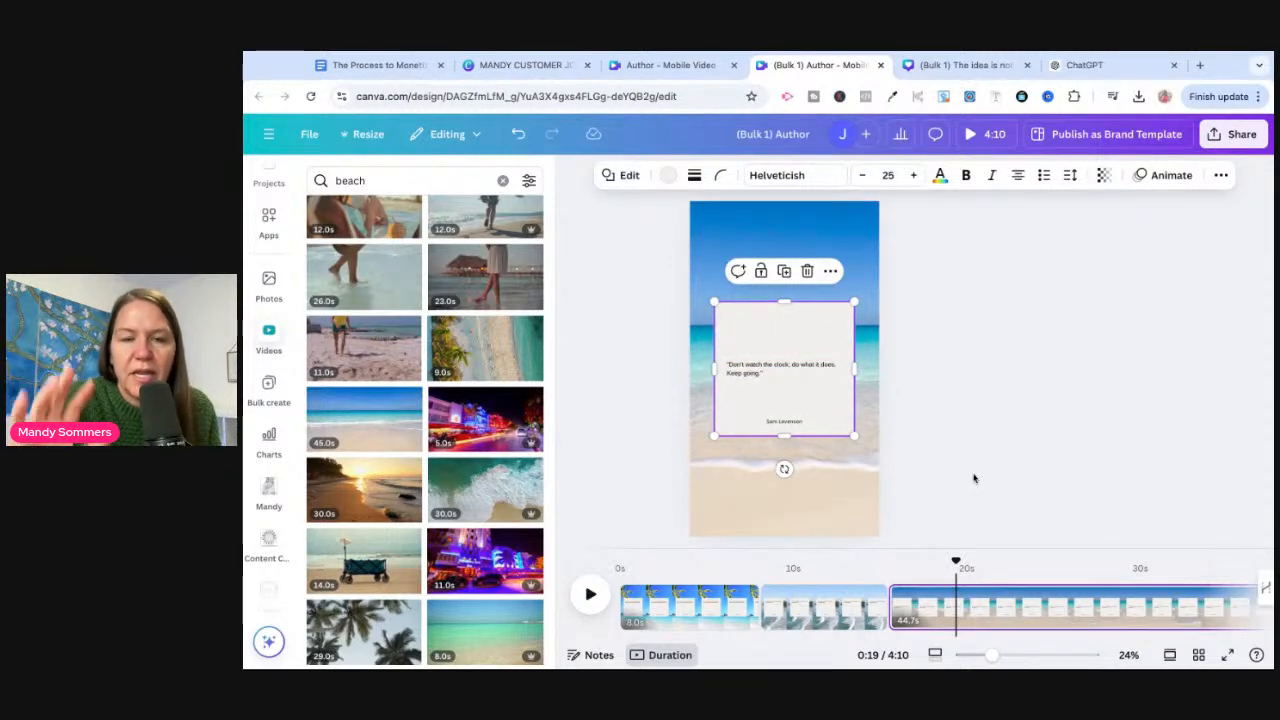
Step: Open the download settings for the MP4 video of all 30 pages and enable downloading pages as separate files
{"action": "left_click", "coordinate": [1248, 138]}
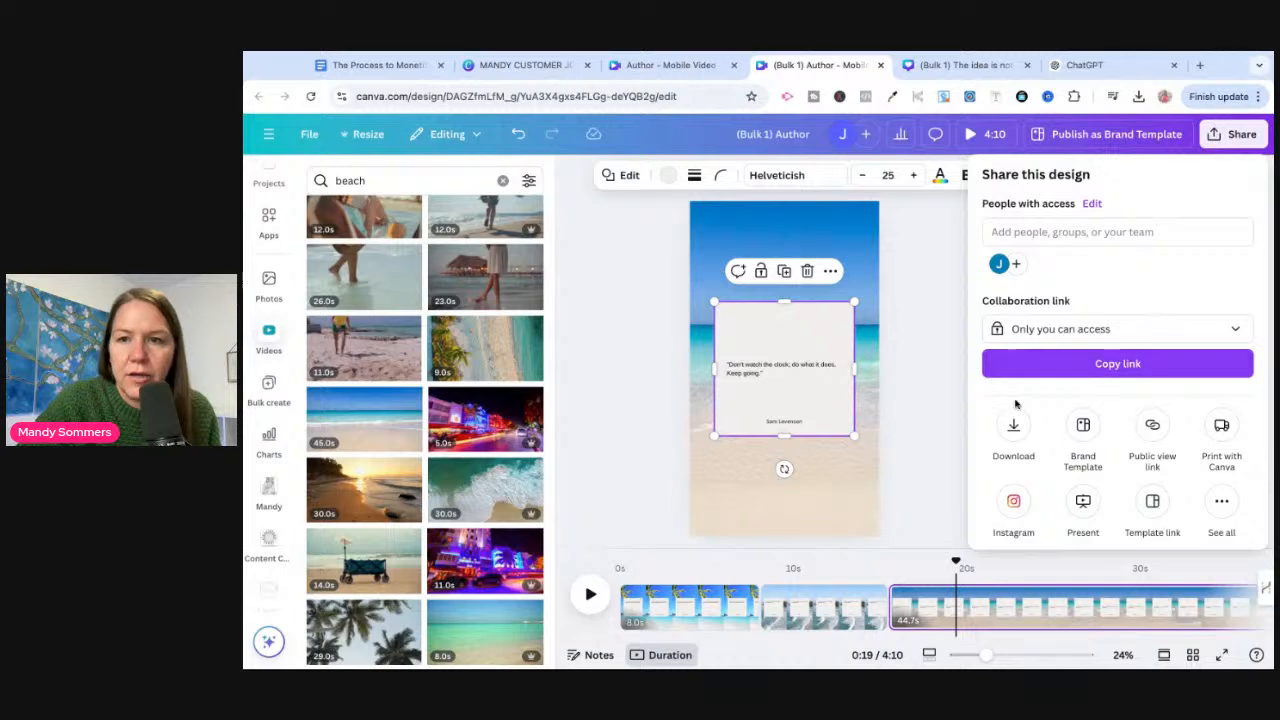
{"action": "left_click", "coordinate": [1013, 428]}
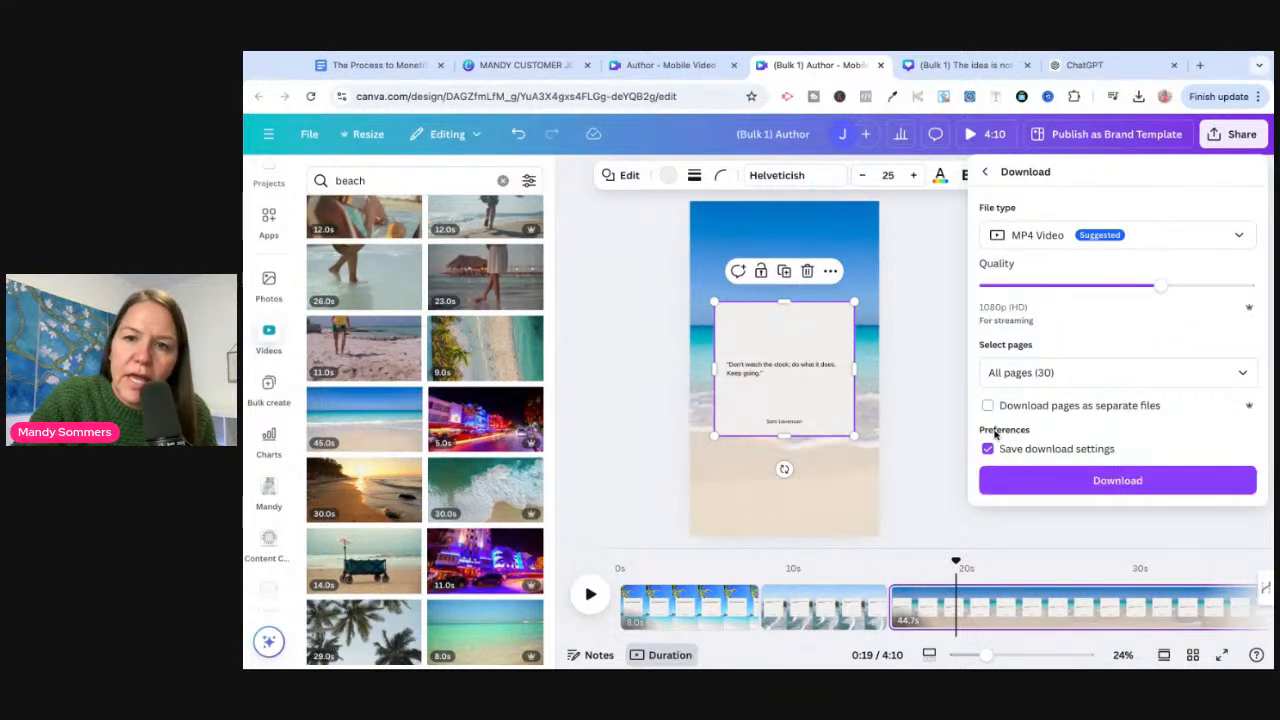
{"action": "left_click", "coordinate": [990, 408]}
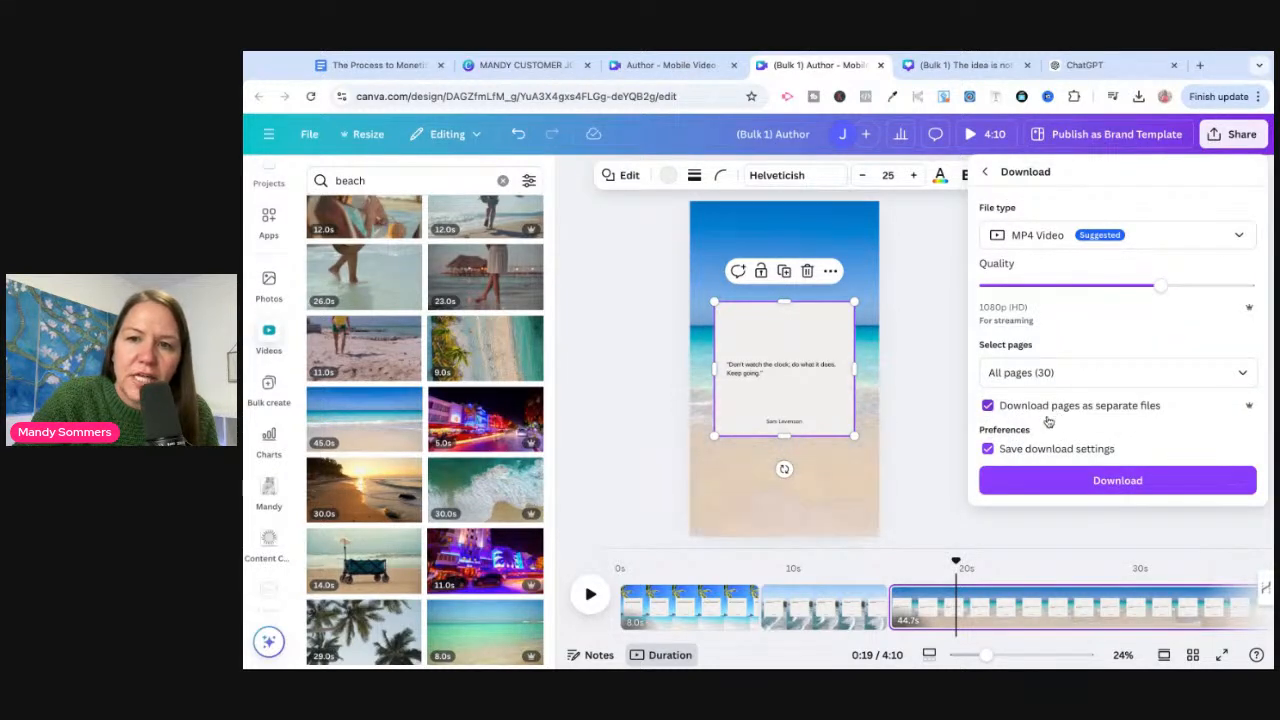